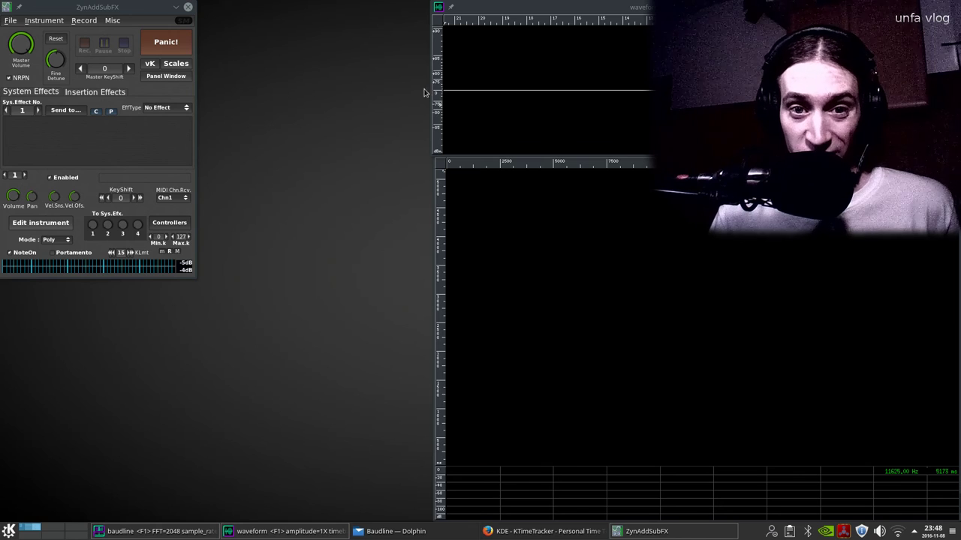
View the synthesizer's copyright and licence information and close it.
{"action": "left_click_drag", "start_coordinate": [431, 86], "coordinate": [434, 88]}
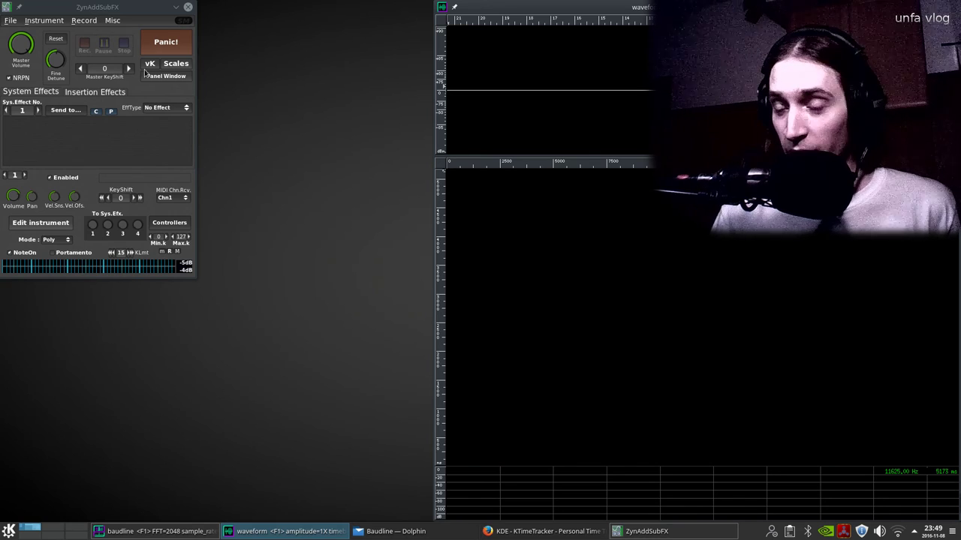
{"action": "left_click", "coordinate": [90, 10]}
{"action": "left_click", "coordinate": [11, 21]}
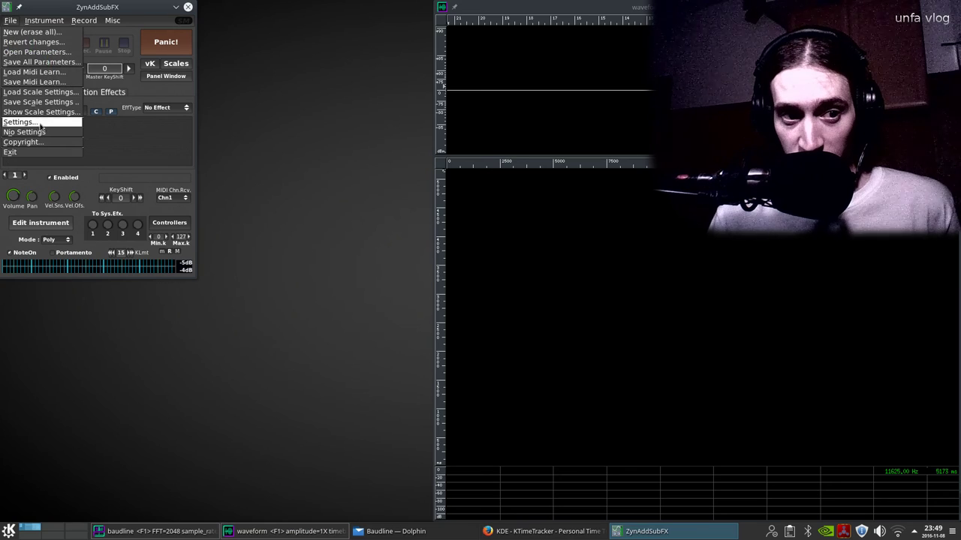
{"action": "left_click", "coordinate": [22, 142]}
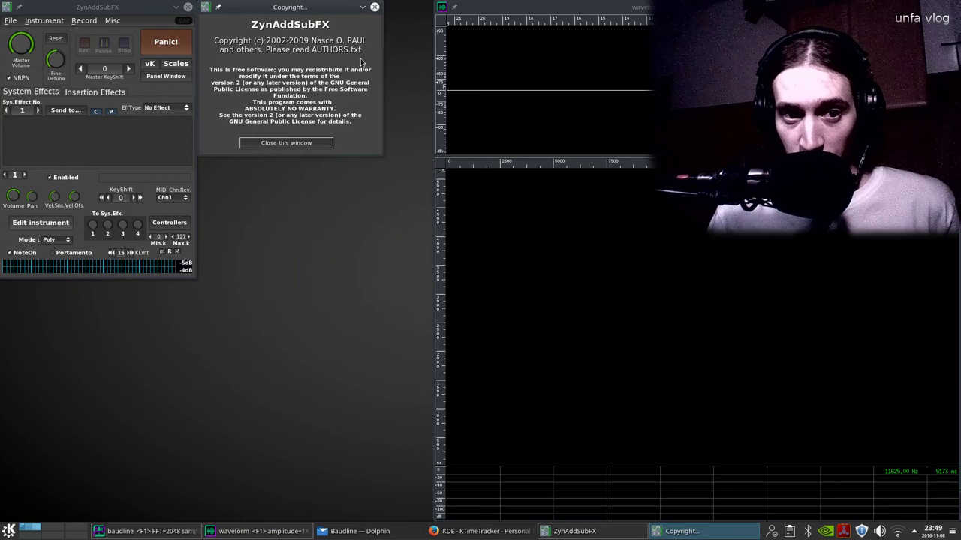
{"action": "left_click", "coordinate": [312, 143]}
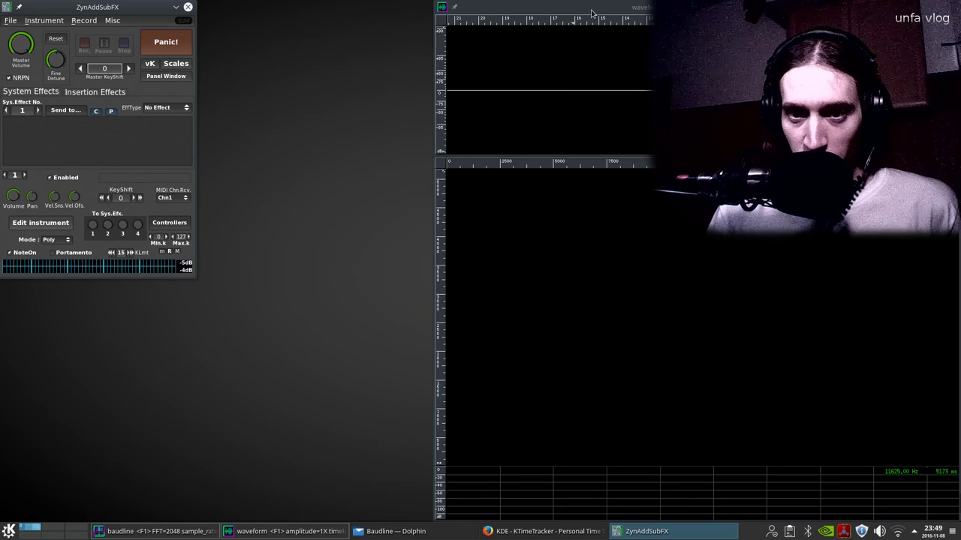
Move the waveform window off the spectrogram, view baudline's about information with its web address highlighted, and close it.
{"action": "left_click", "coordinate": [569, 24]}
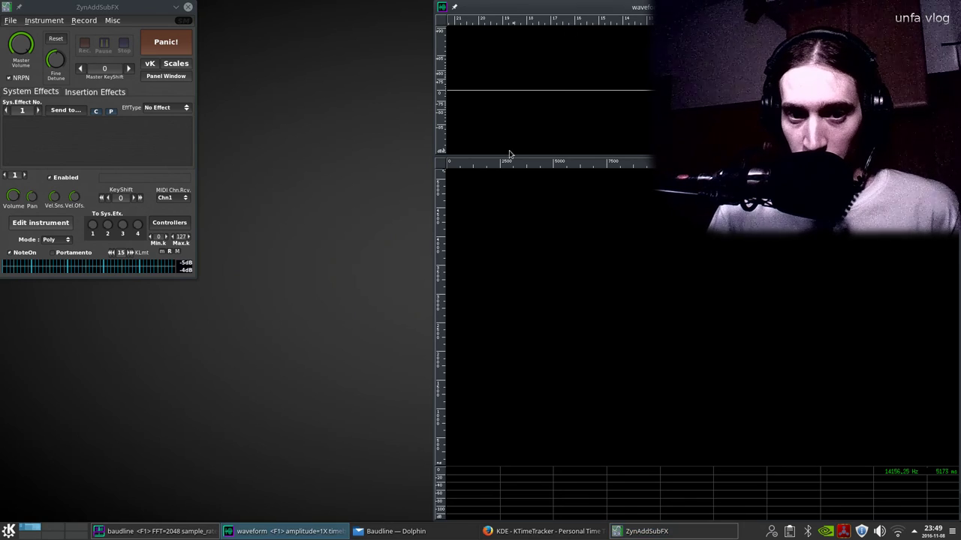
{"action": "left_click_drag", "start_coordinate": [560, 9], "coordinate": [555, 215]}
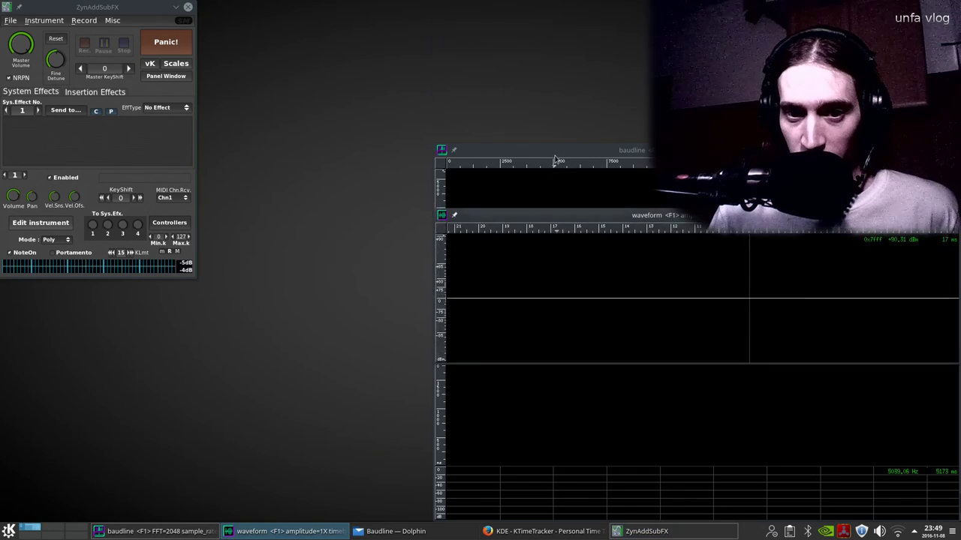
{"action": "right_click", "coordinate": [554, 152]}
{"action": "left_click", "coordinate": [542, 214]}
{"action": "right_click", "coordinate": [542, 215]}
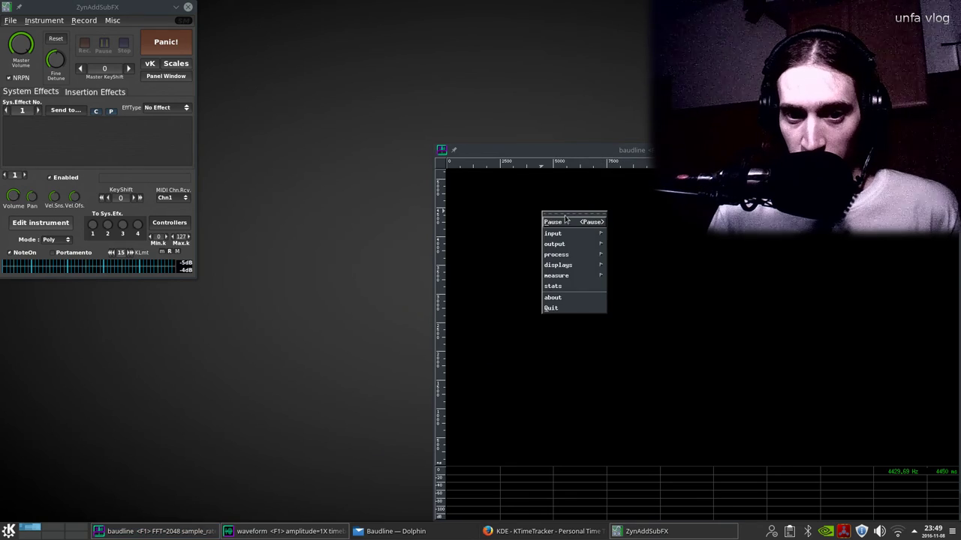
{"action": "left_click", "coordinate": [559, 302]}
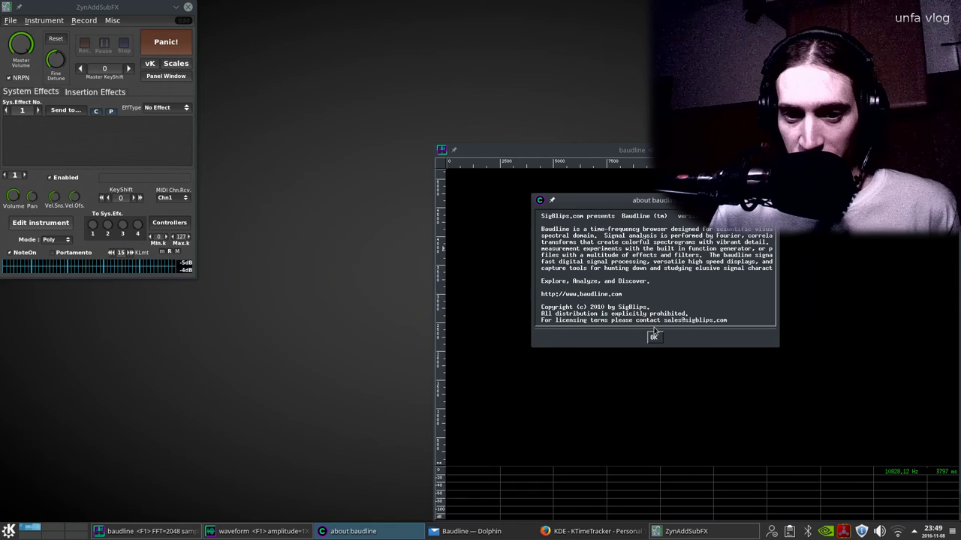
{"action": "left_click_drag", "start_coordinate": [628, 295], "coordinate": [569, 299]}
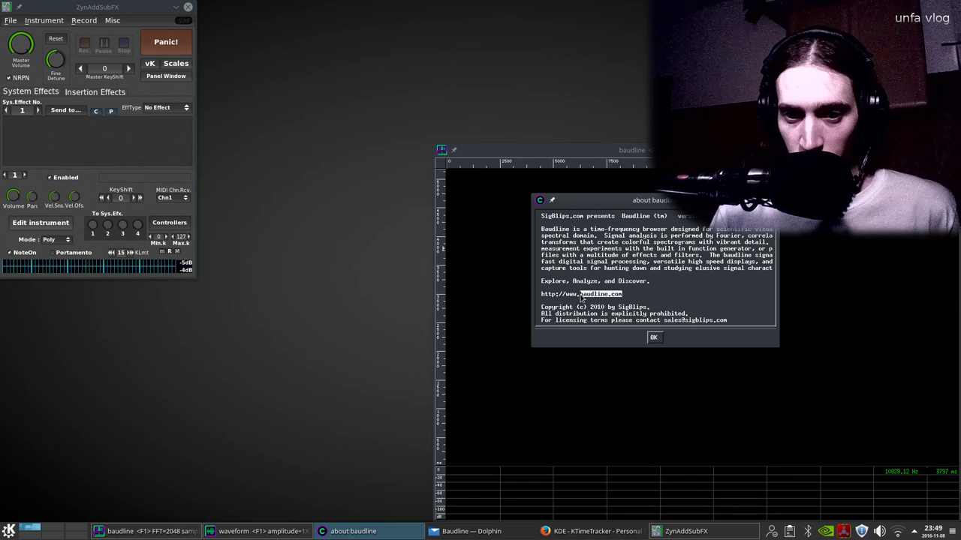
{"action": "left_click", "coordinate": [655, 338]}
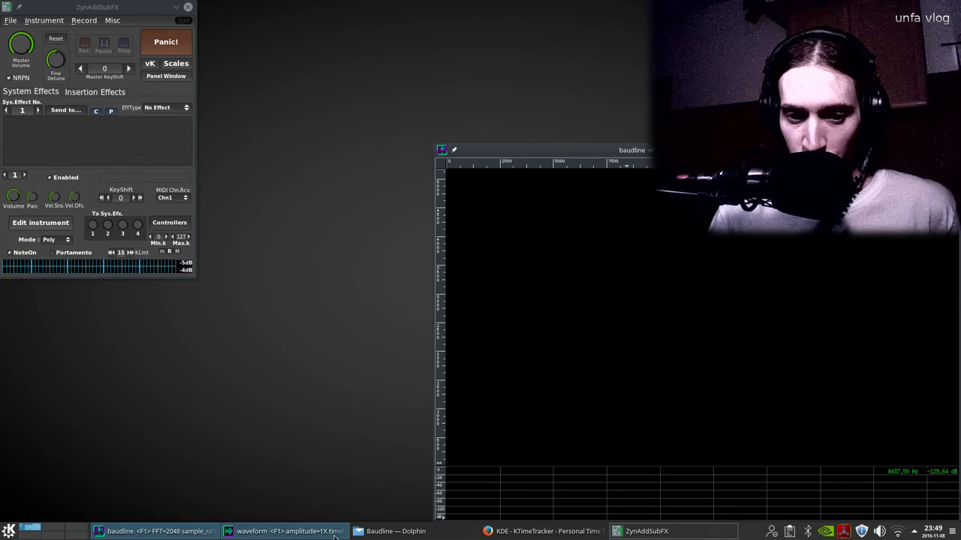
Place the waveform window back above the spectrogram and widen it to reach the synthesizer window's edge.
{"action": "left_click_drag", "start_coordinate": [519, 215], "coordinate": [517, 4]}
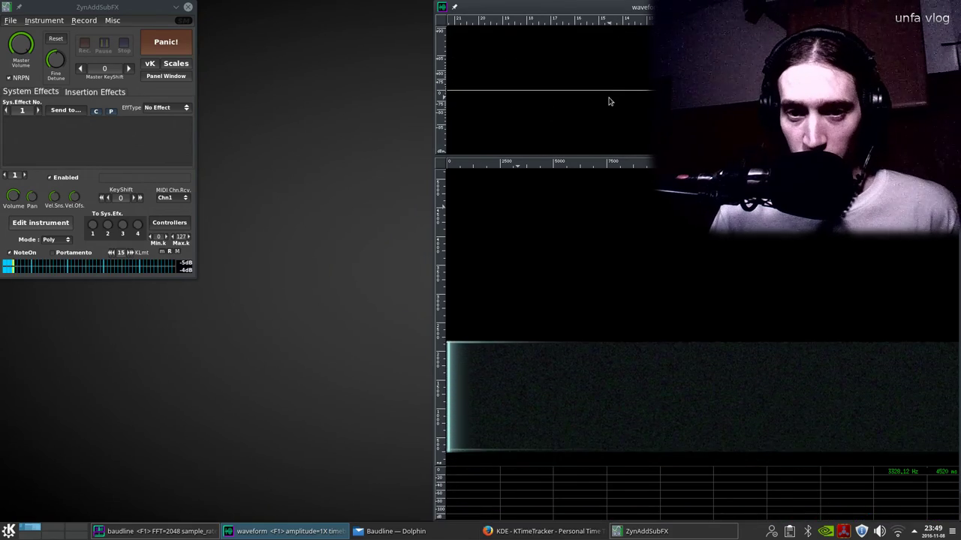
{"action": "left_click_drag", "start_coordinate": [436, 61], "coordinate": [199, 61]}
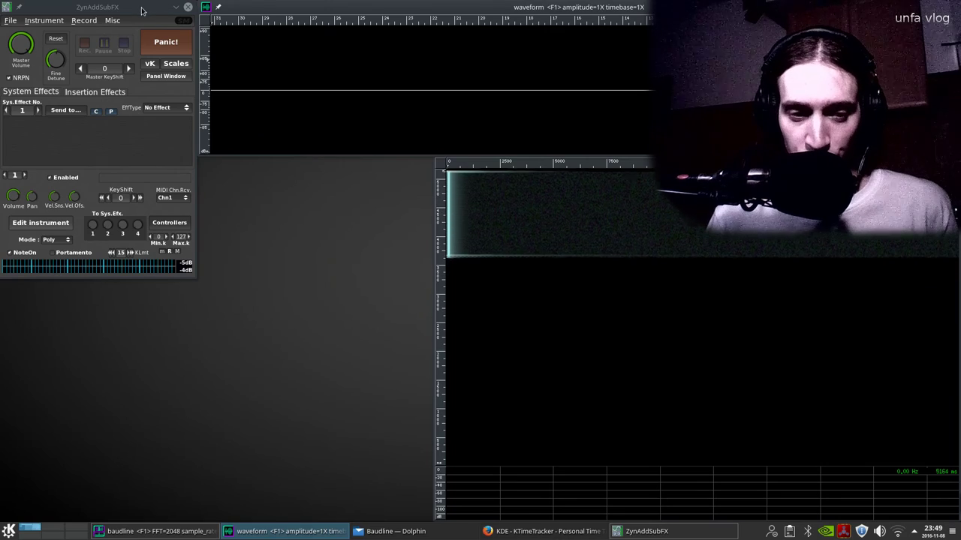
{"action": "mouse_move", "coordinate": [141, 10]}
{"action": "left_mouse_down"}
{"action": "mouse_move", "coordinate": [349, 76]}
{"action": "mouse_move", "coordinate": [313, 156]}
{"action": "mouse_move", "coordinate": [364, 167]}
{"action": "mouse_move", "coordinate": [214, 208]}
{"action": "mouse_move", "coordinate": [145, 161]}
{"action": "mouse_move", "coordinate": [136, 15]}
{"action": "mouse_move", "coordinate": [124, 6]}
{"action": "left_mouse_up"}
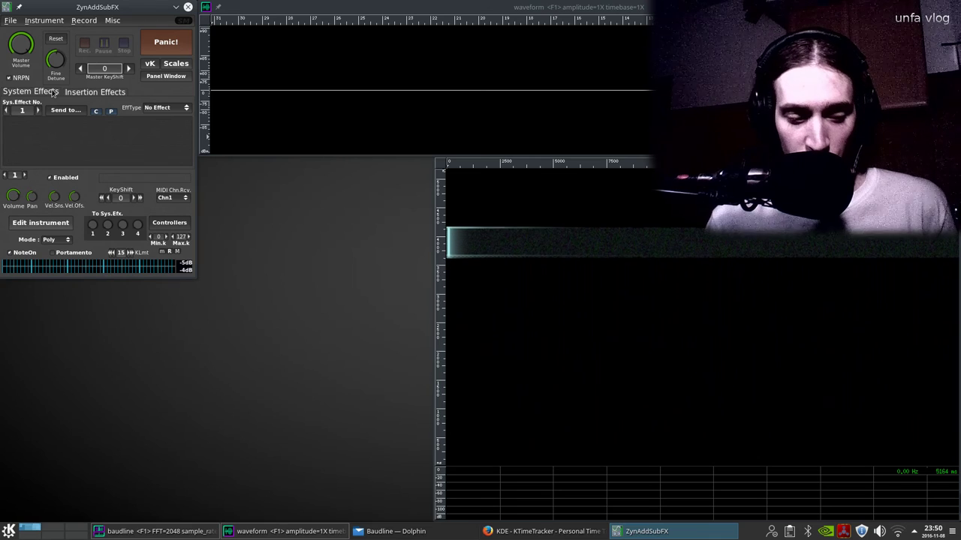
Open the instrument's ADsynth global parameters and place their window beside the main synthesizer window.
{"action": "left_click", "coordinate": [54, 223]}
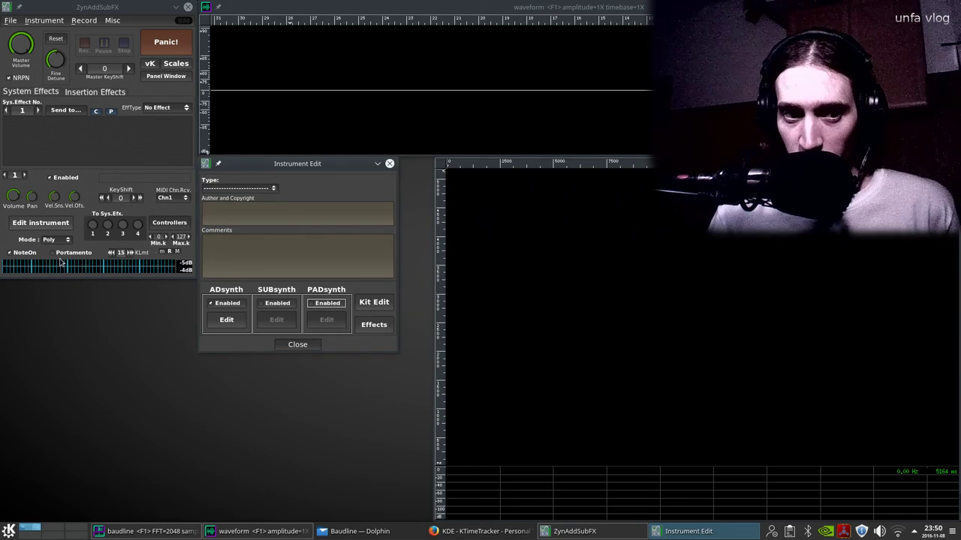
{"action": "left_click", "coordinate": [226, 322]}
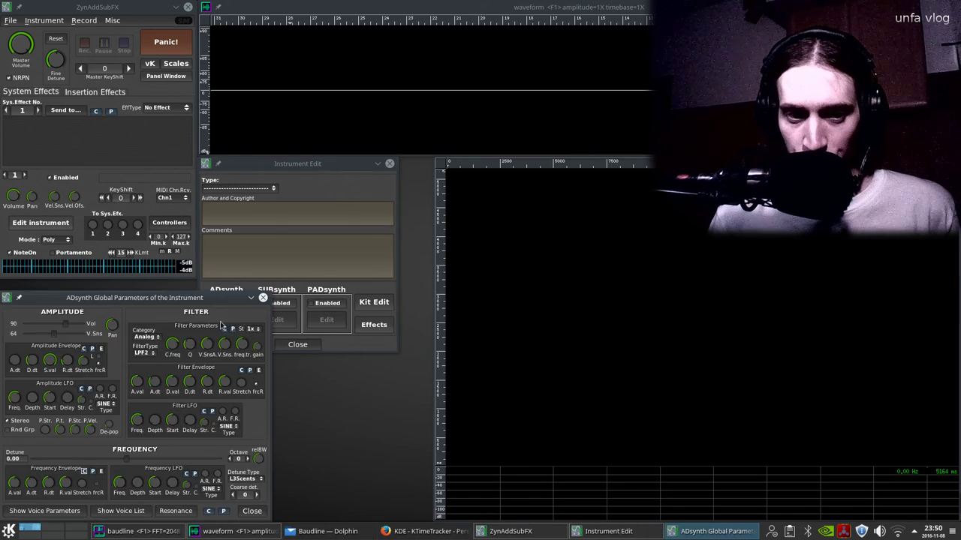
{"action": "left_click_drag", "start_coordinate": [198, 296], "coordinate": [396, 162]}
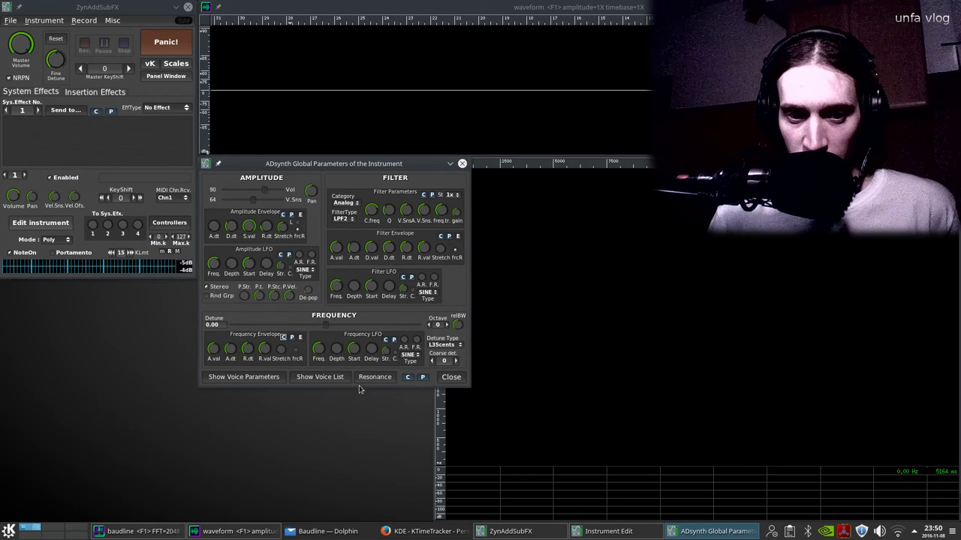
Show the ADsynth voice list beside the global parameters, review its eight voices and close it.
{"action": "left_click", "coordinate": [325, 379]}
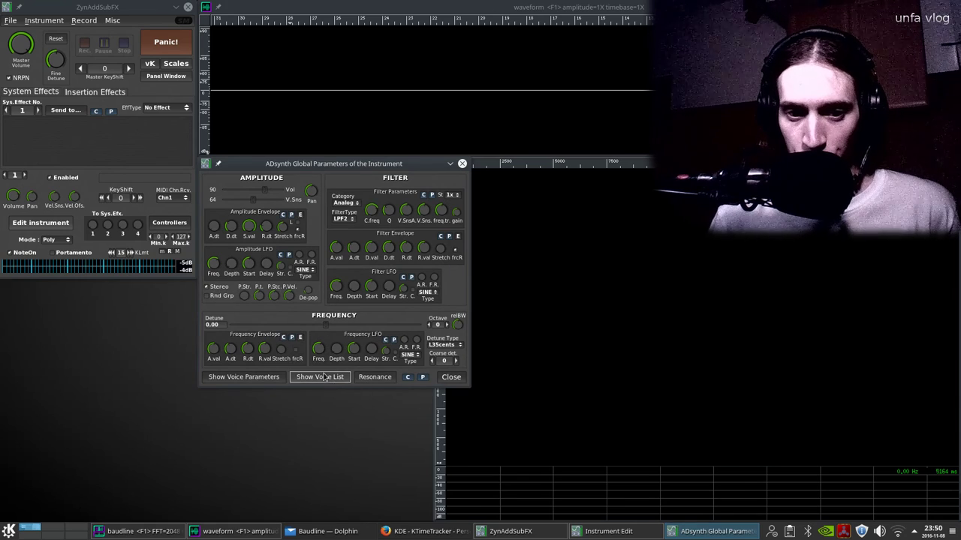
{"action": "left_click_drag", "start_coordinate": [248, 379], "coordinate": [731, 232]}
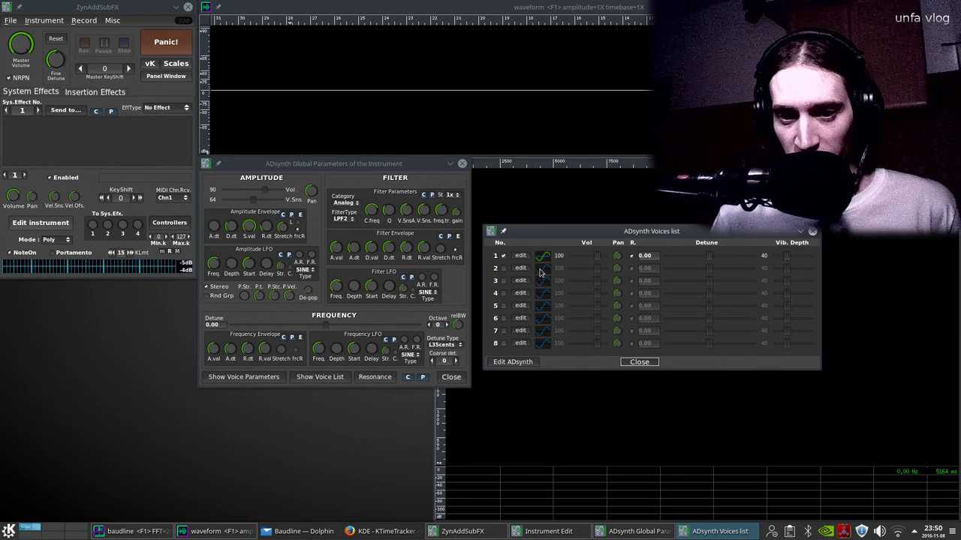
{"action": "left_click", "coordinate": [628, 364]}
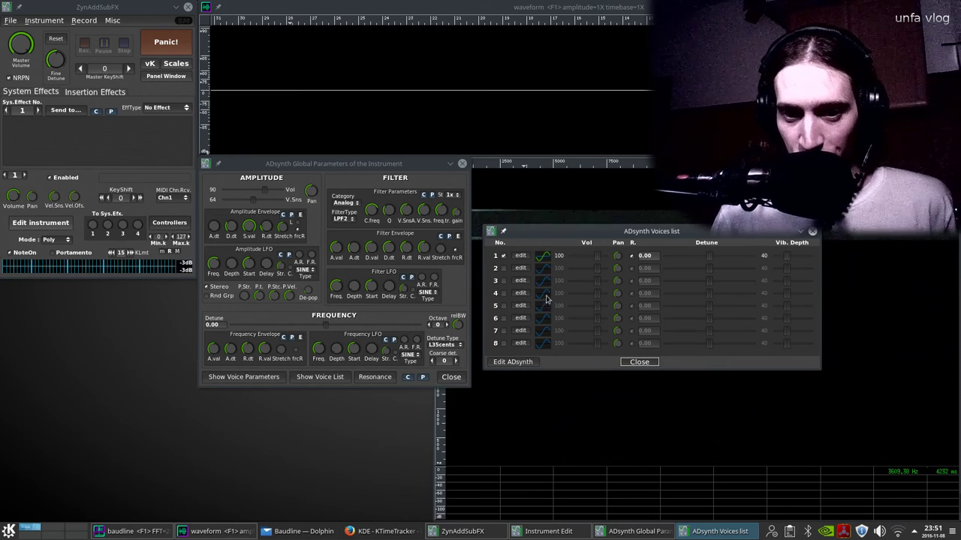
{"action": "left_click", "coordinate": [639, 362]}
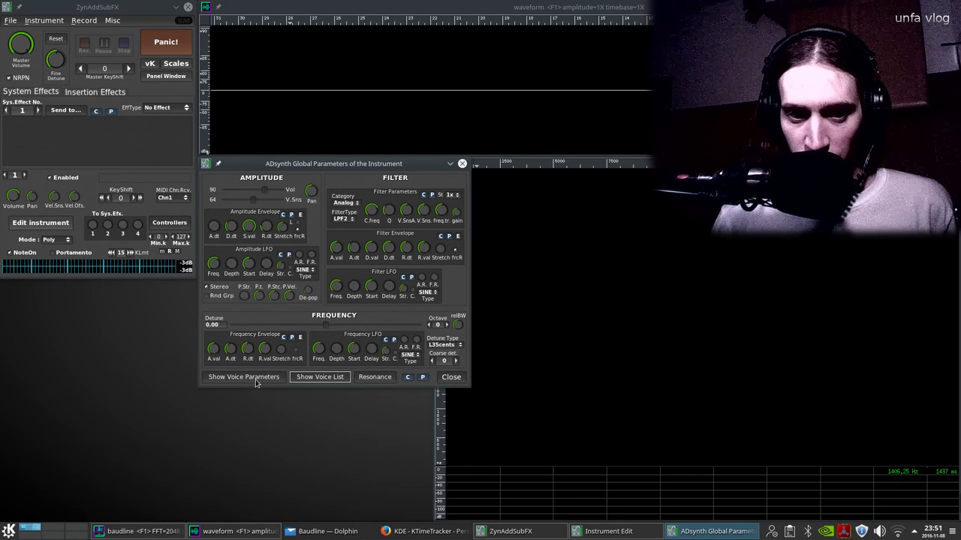
Open the parameters of ADsynth voice 1 and set its modulator type to PM.
{"action": "left_click", "coordinate": [248, 377]}
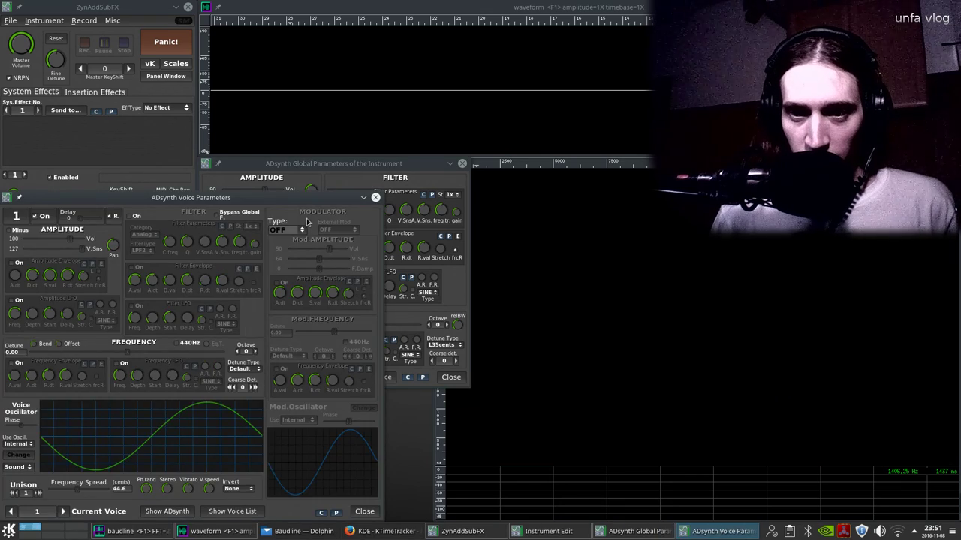
{"action": "left_click_drag", "start_coordinate": [223, 200], "coordinate": [450, 115]}
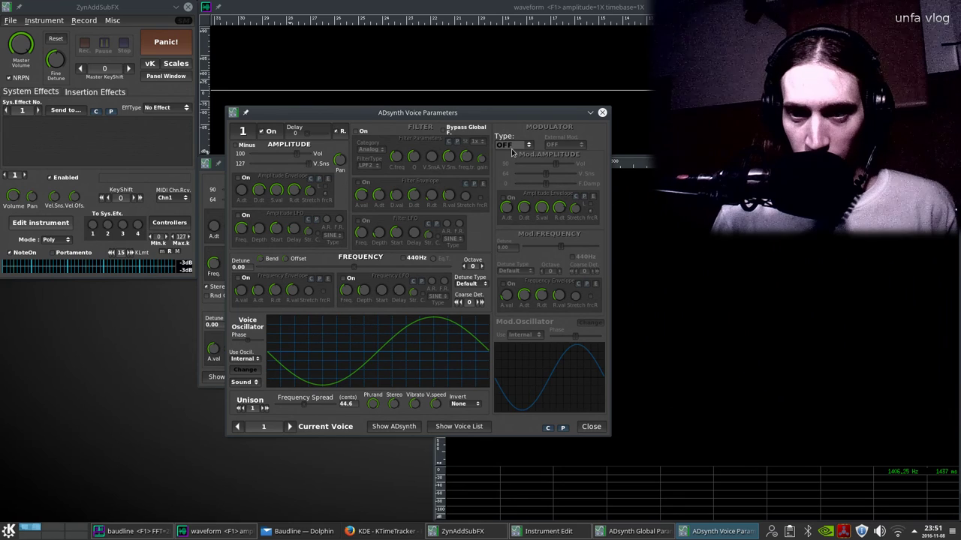
{"action": "left_click", "coordinate": [512, 147]}
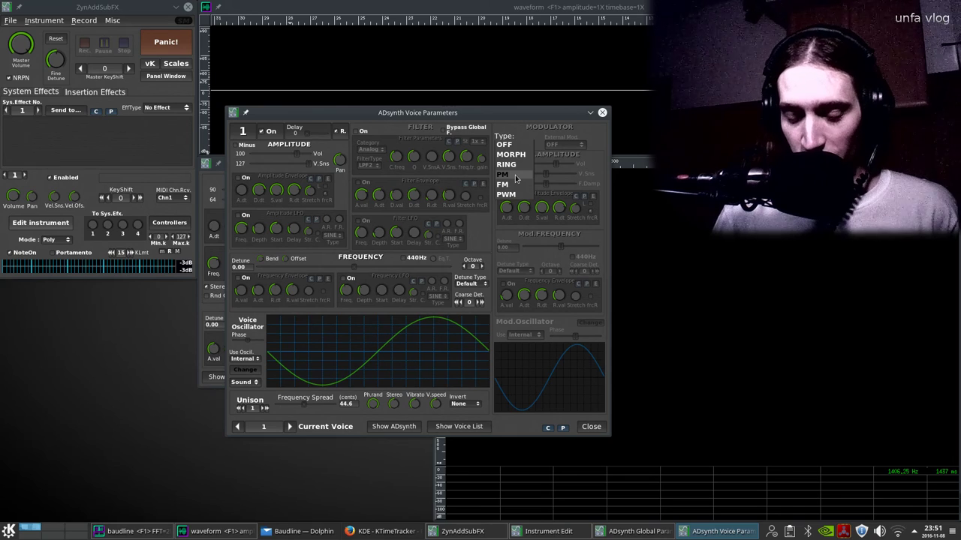
{"action": "left_click", "coordinate": [515, 178]}
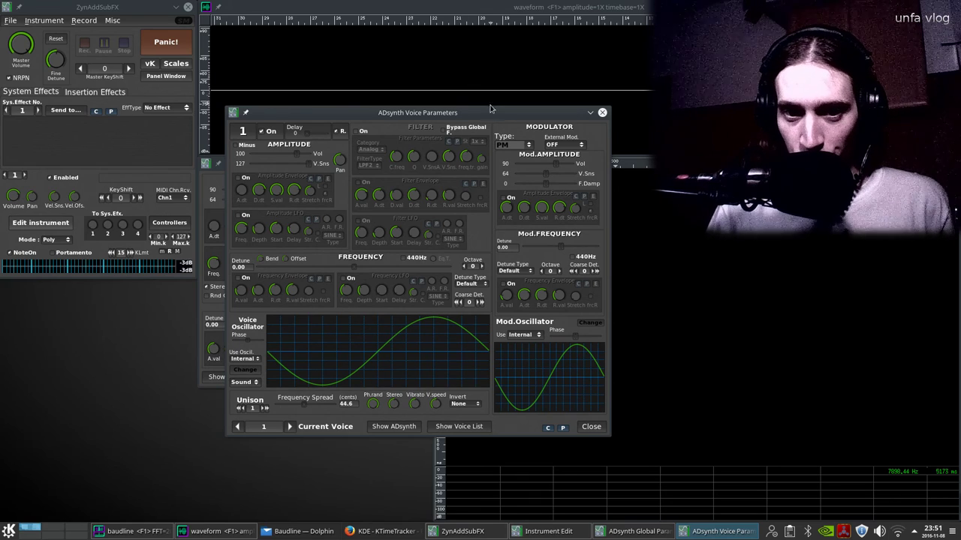
{"action": "left_click", "coordinate": [522, 146]}
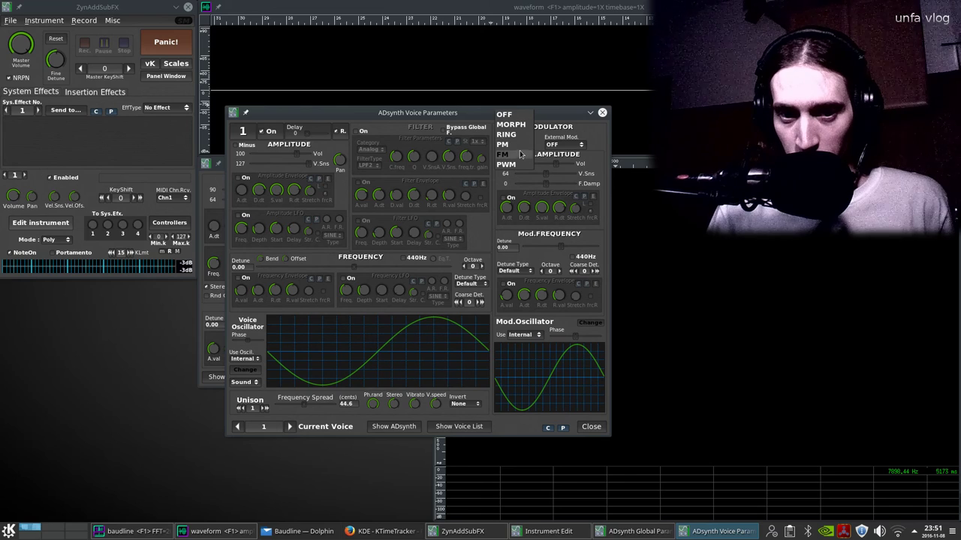
{"action": "left_click", "coordinate": [521, 144]}
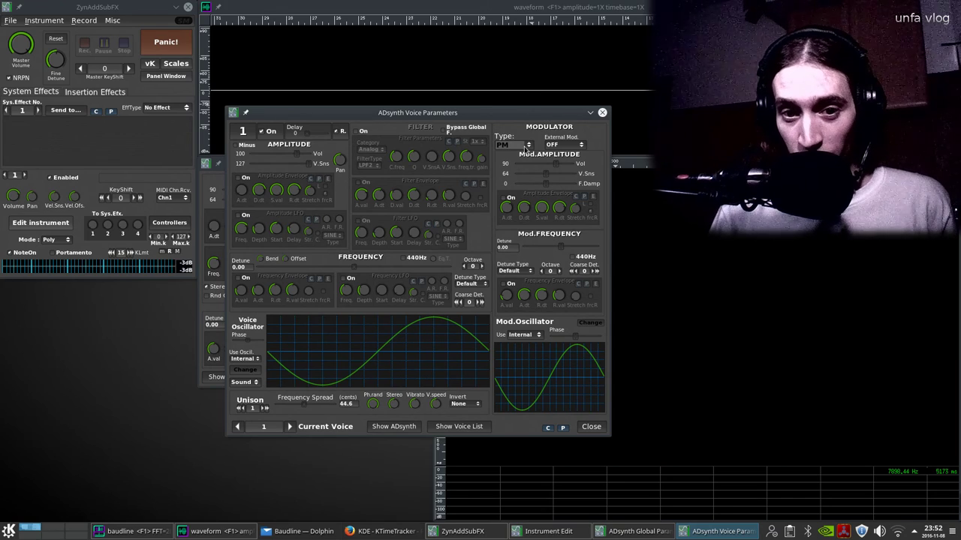
{"action": "left_click", "coordinate": [521, 146]}
{"action": "left_click", "coordinate": [520, 145]}
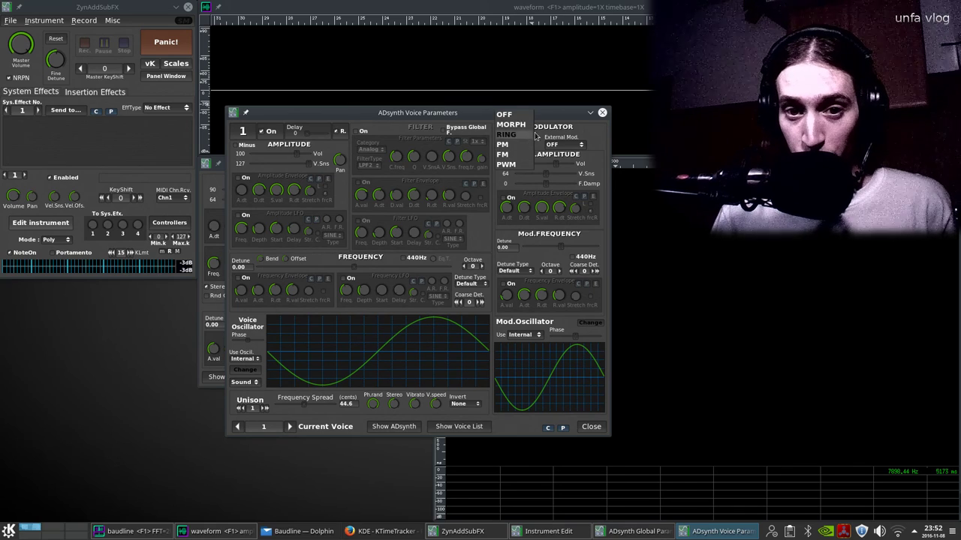
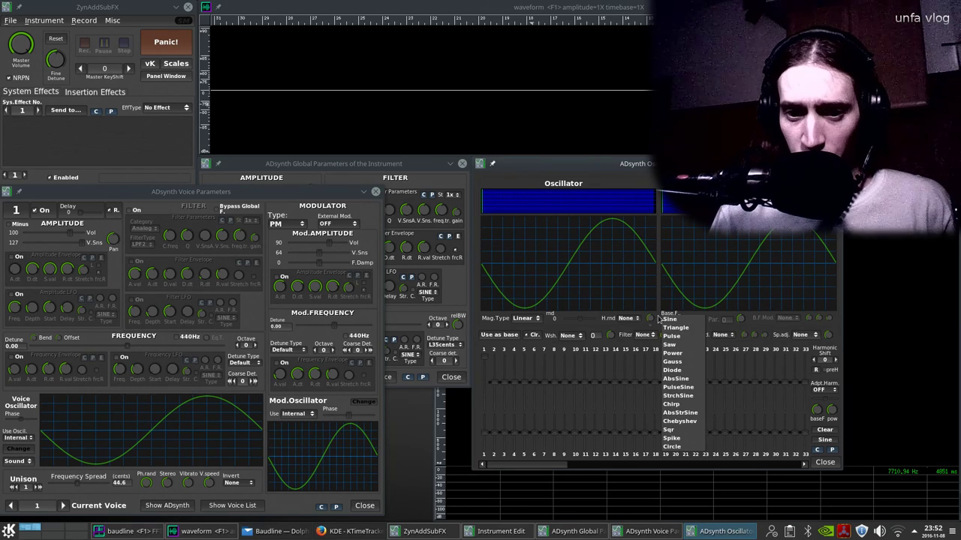
Set the modulator oscillator's base function to Triangle with parameter -64 and close the oscillator editor.
{"action": "left_click", "coordinate": [674, 318]}
{"action": "left_click", "coordinate": [683, 321]}
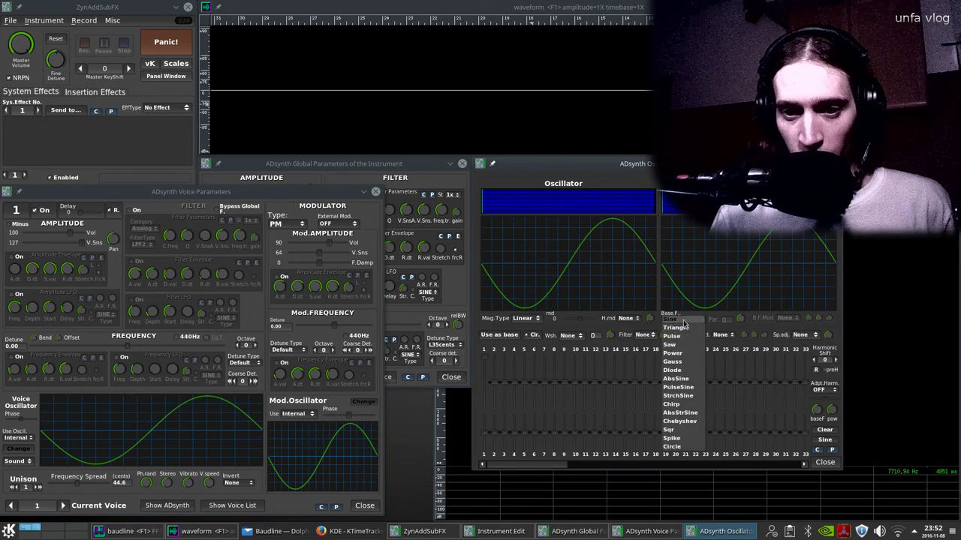
{"action": "left_click", "coordinate": [686, 329]}
{"action": "left_click_drag", "start_coordinate": [736, 320], "coordinate": [736, 473]}
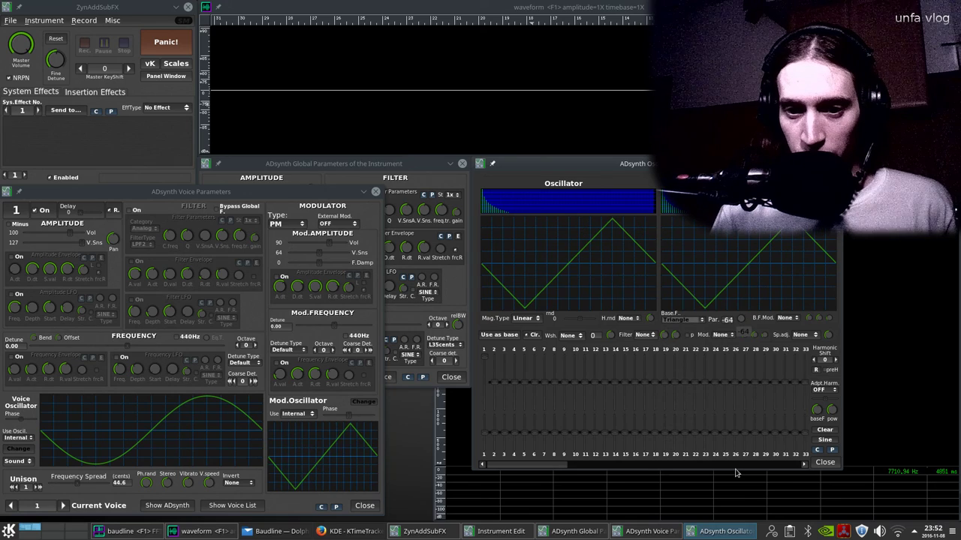
{"action": "left_click", "coordinate": [824, 463]}
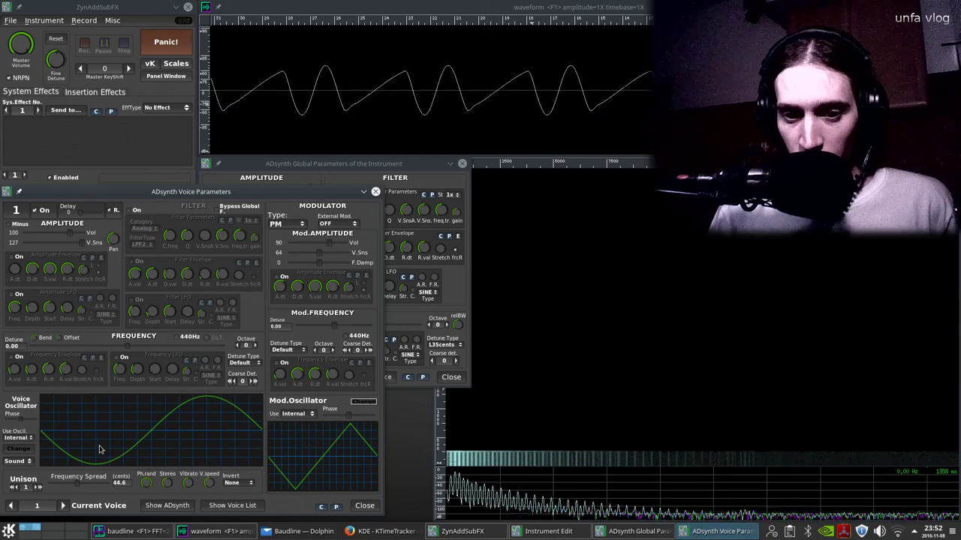
Set the modulator's octave to -8 and raise its amplitude volume to 106.
{"action": "left_click", "coordinate": [316, 351]}
{"action": "scroll", "coordinate": [316, 351], "scroll_direction": "down", "scroll_amount": 2}
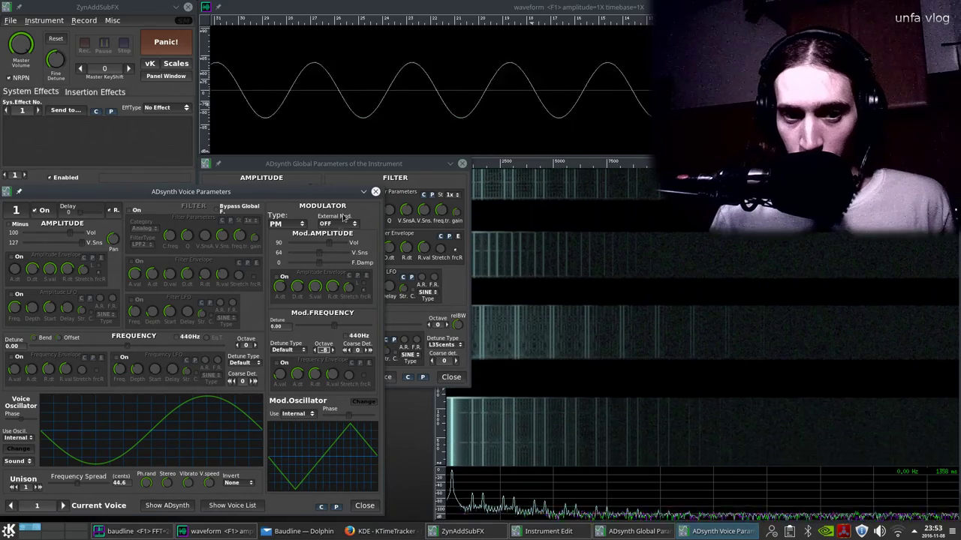
{"action": "left_click_drag", "start_coordinate": [326, 244], "coordinate": [334, 244]}
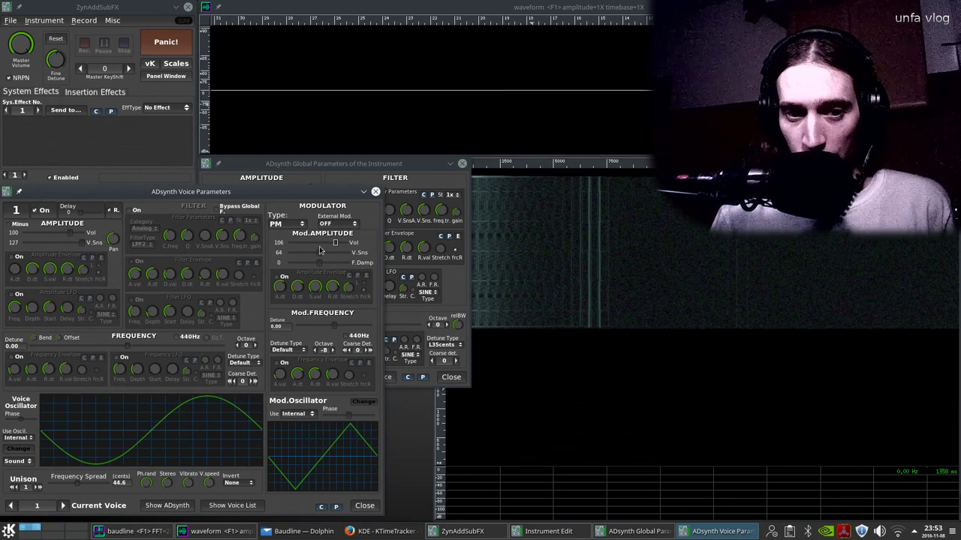
Switch the modulator to FM with an amplitude volume of 74 and set the voice's octave to 1.
{"action": "left_click_drag", "start_coordinate": [334, 243], "coordinate": [357, 250]}
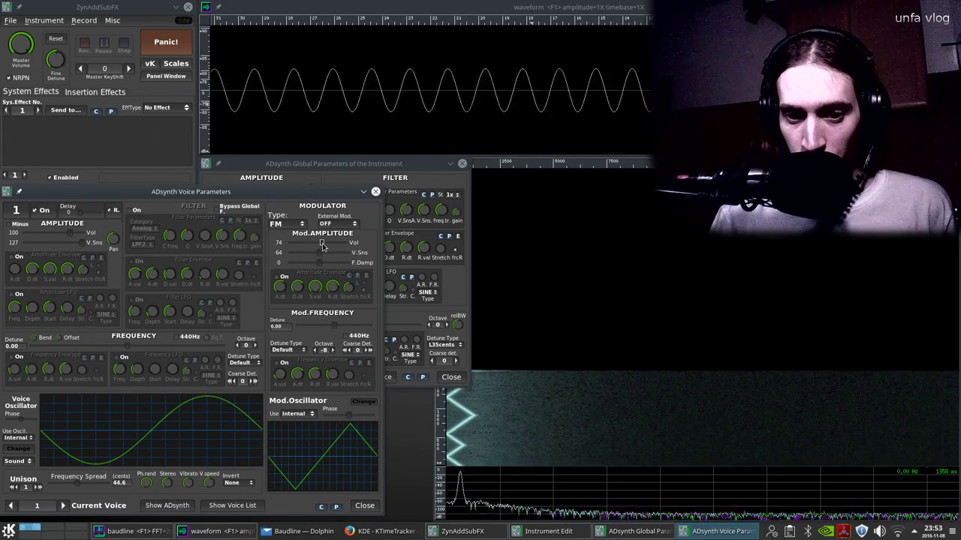
{"action": "left_click", "coordinate": [256, 345]}
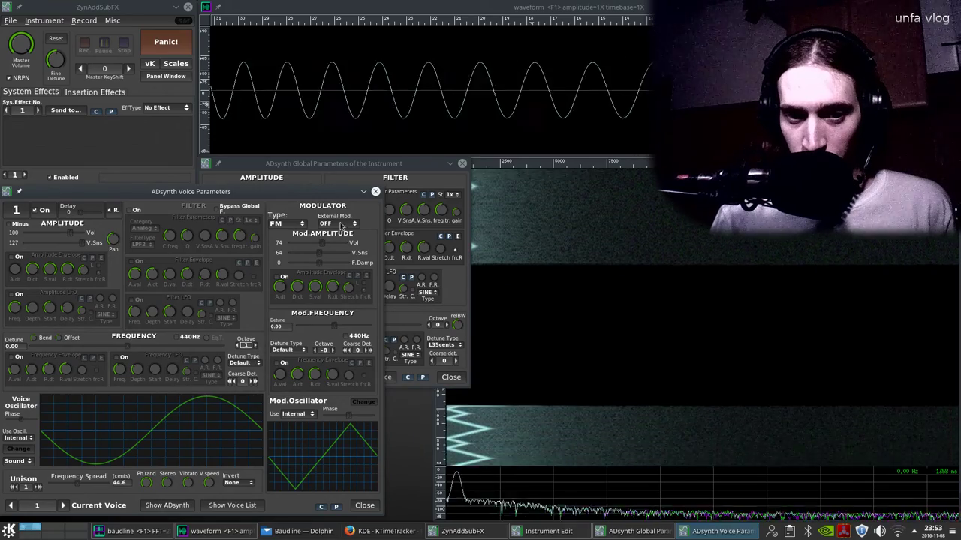
Lower the modulator's amplitude volume to 58 and move the ADsynth global parameters window away from the voice parameters.
{"action": "left_click_drag", "start_coordinate": [323, 243], "coordinate": [315, 246]}
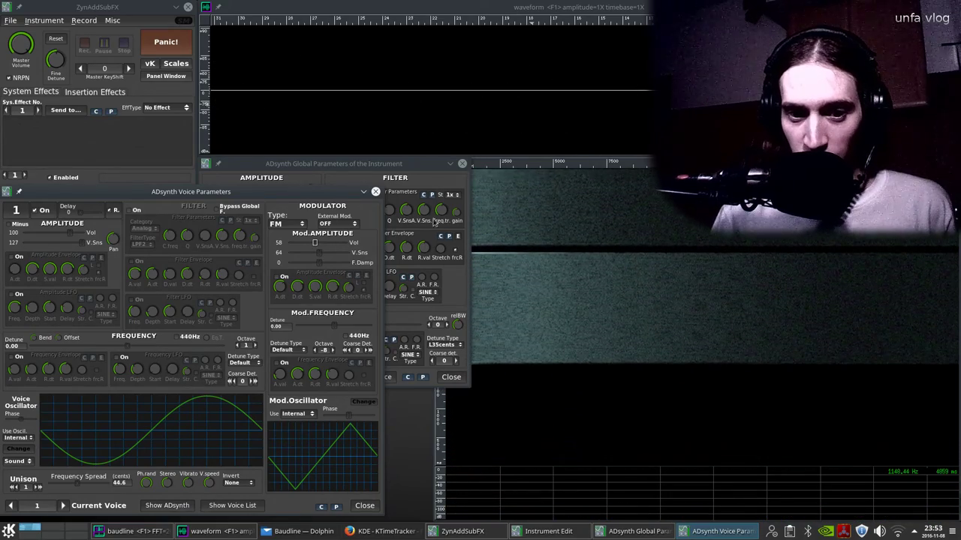
{"action": "left_click_drag", "start_coordinate": [418, 170], "coordinate": [905, 304]}
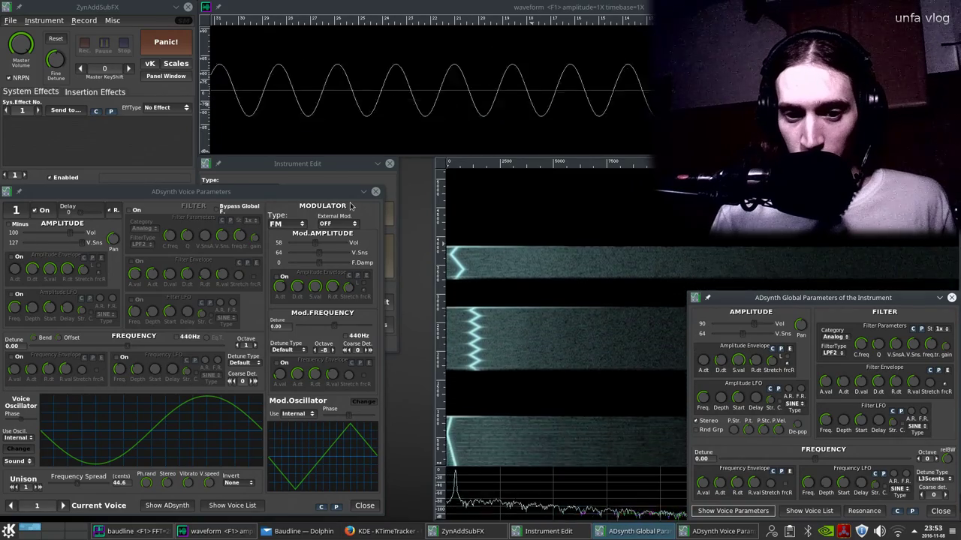
Switch the modulator type to PM and raise its amplitude volume to 120.
{"action": "left_click", "coordinate": [304, 221]}
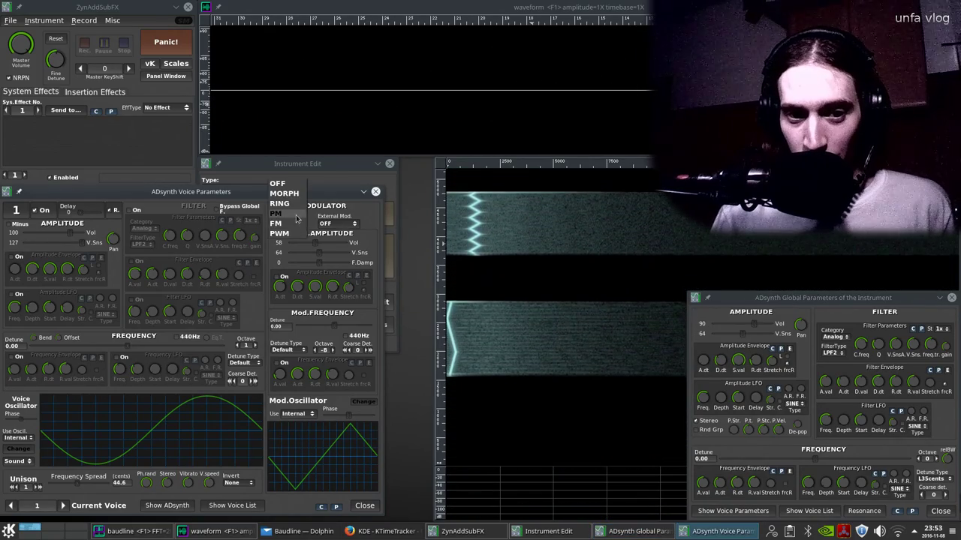
{"action": "left_click", "coordinate": [298, 217]}
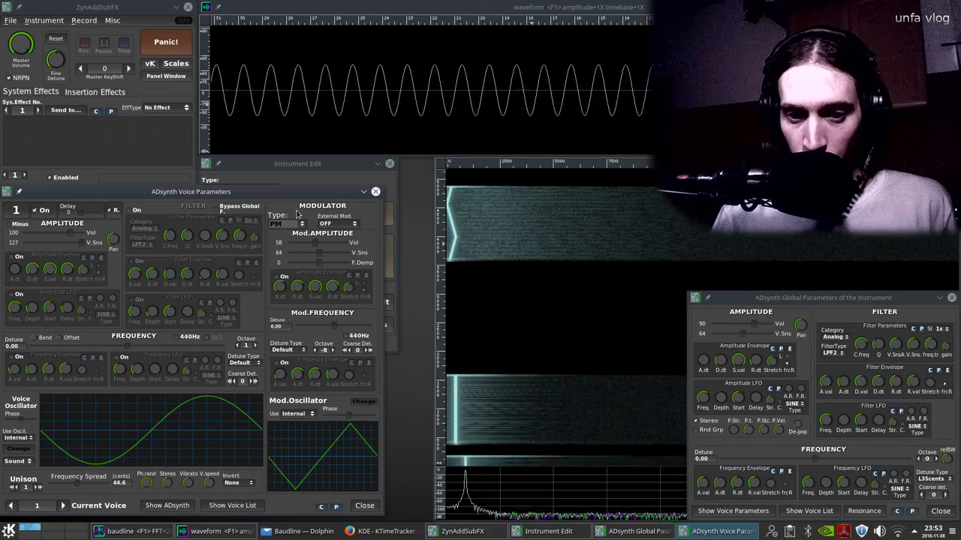
{"action": "left_click_drag", "start_coordinate": [315, 243], "coordinate": [340, 244]}
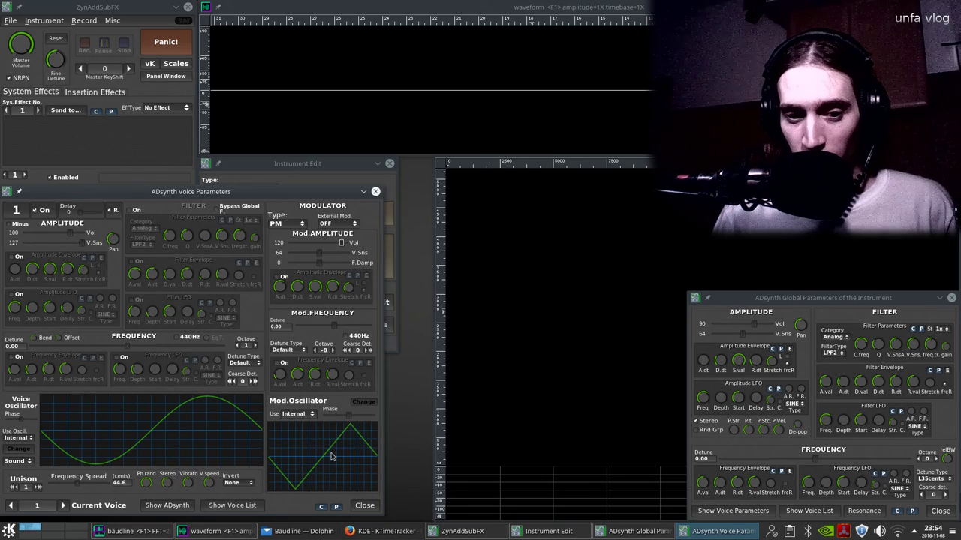
Try Sine as the modulator oscillator's base function, return it to Triangle and close the oscillator editor.
{"action": "left_click", "coordinate": [363, 402]}
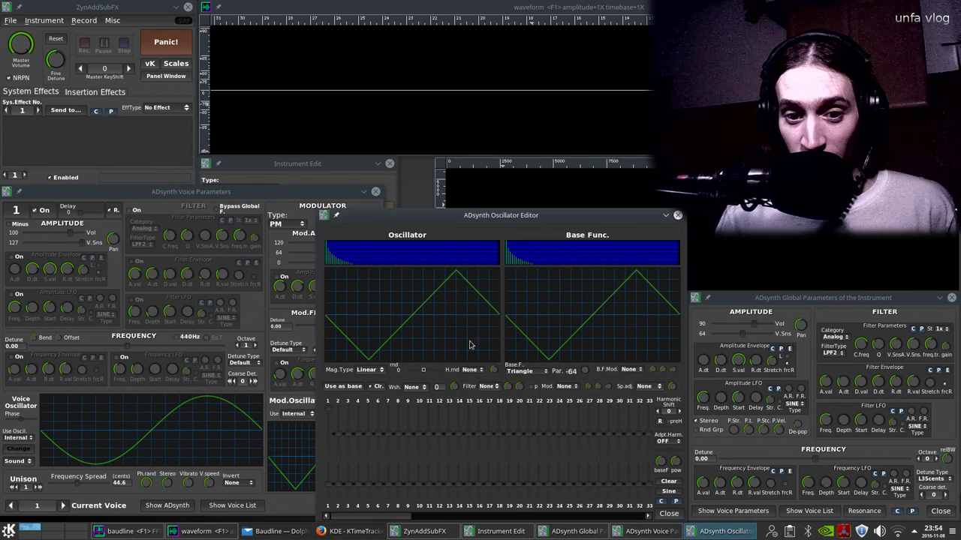
{"action": "left_click", "coordinate": [527, 373]}
{"action": "left_click", "coordinate": [526, 363]}
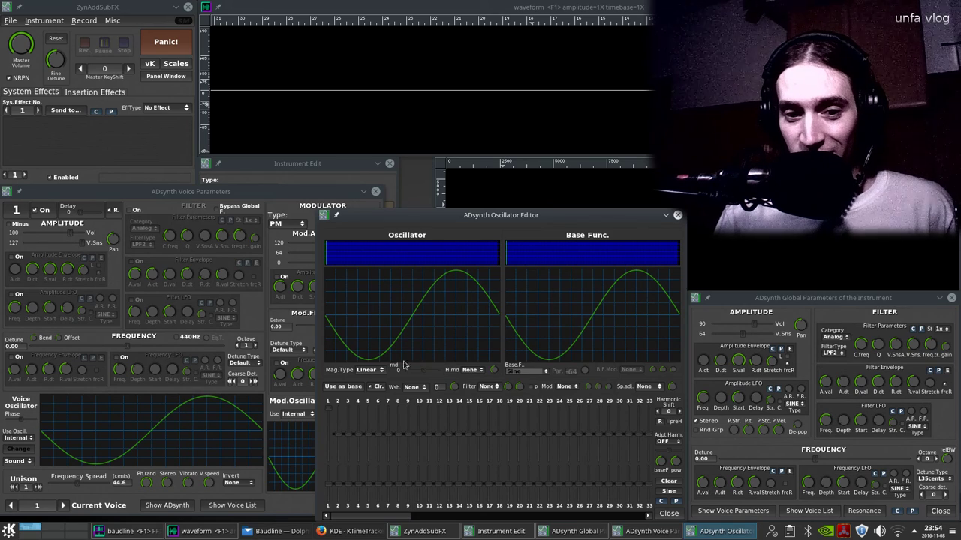
{"action": "left_click", "coordinate": [530, 373]}
{"action": "left_click", "coordinate": [533, 380]}
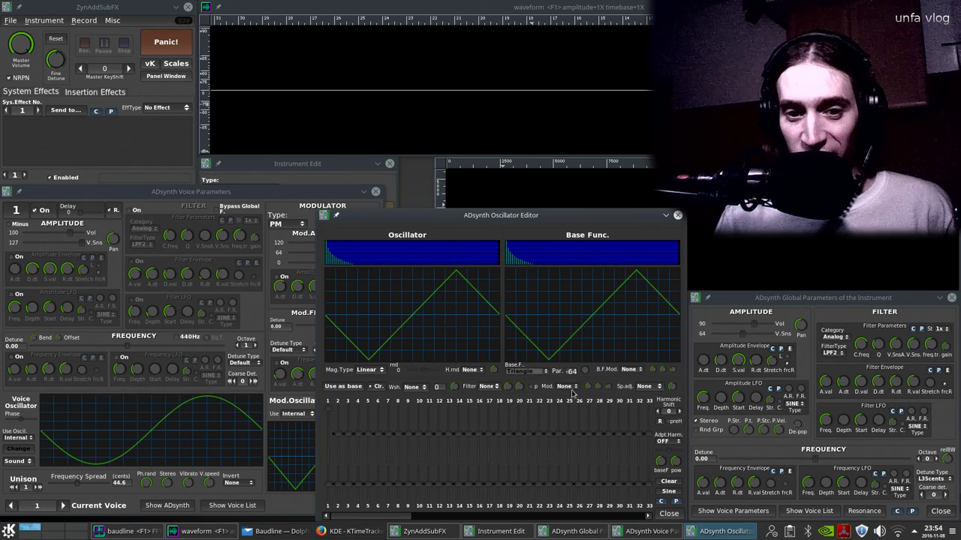
{"action": "left_click", "coordinate": [667, 515]}
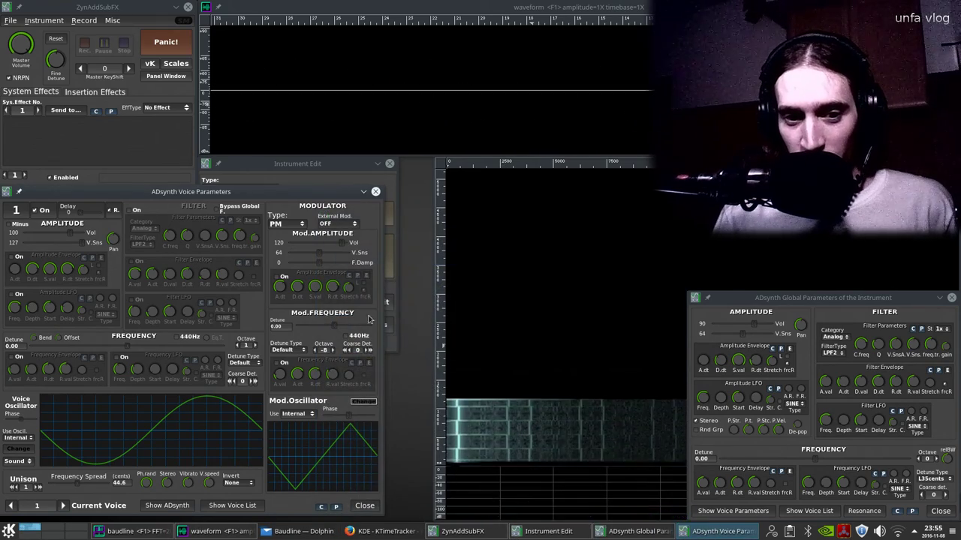
Set the modulator's octave to -2 with an amplitude volume of 121, and the voice oscillator's base function to Triangle.
{"action": "left_click", "coordinate": [333, 350]}
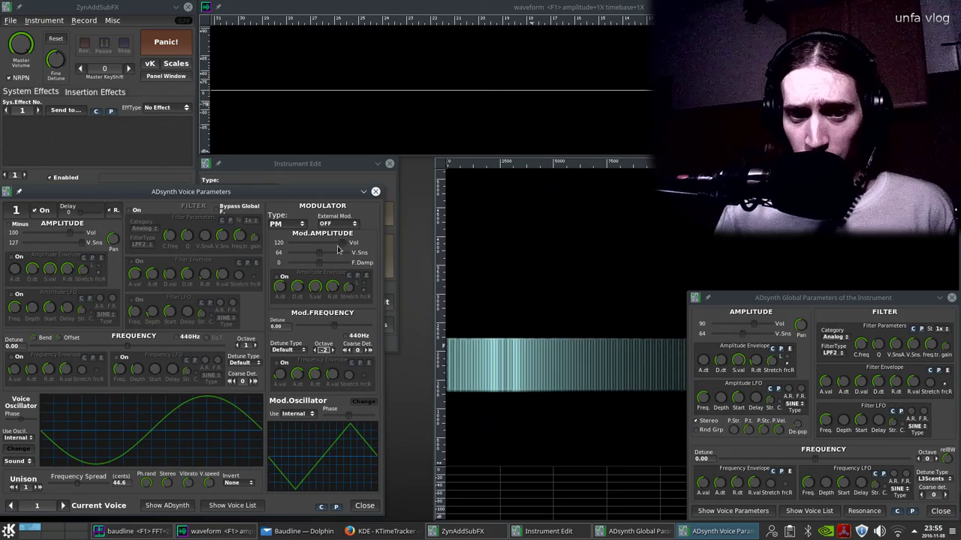
{"action": "scroll", "coordinate": [339, 244], "scroll_direction": "up", "scroll_amount": 1}
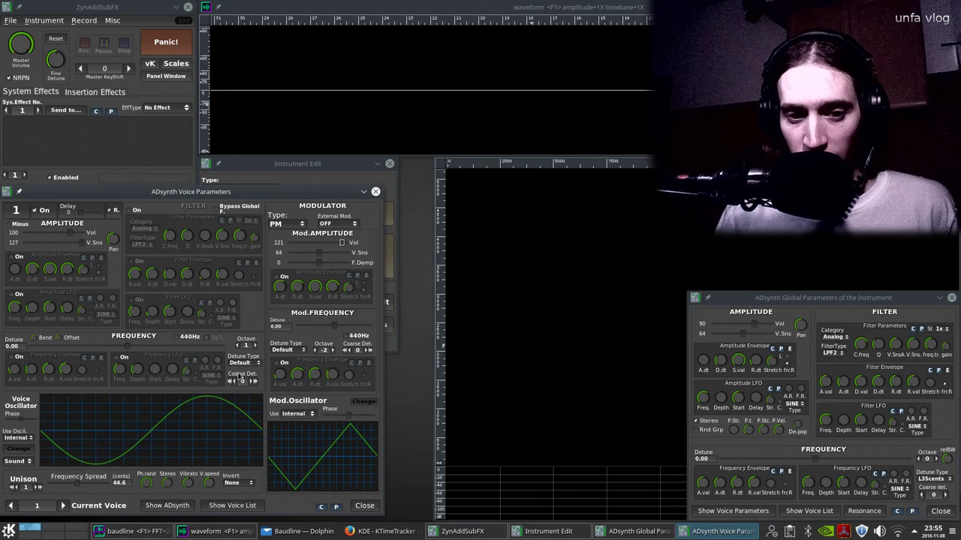
{"action": "left_click", "coordinate": [15, 450]}
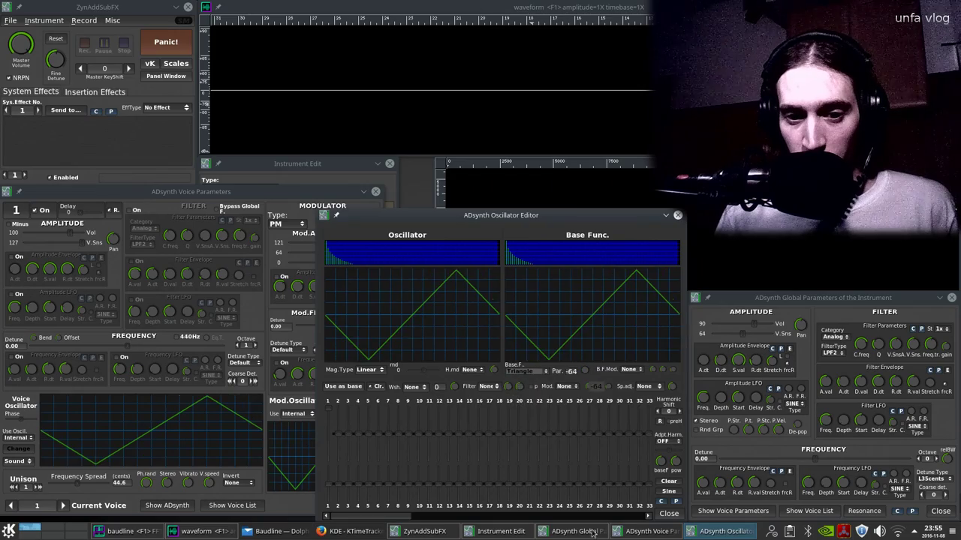
{"action": "left_click", "coordinate": [661, 514]}
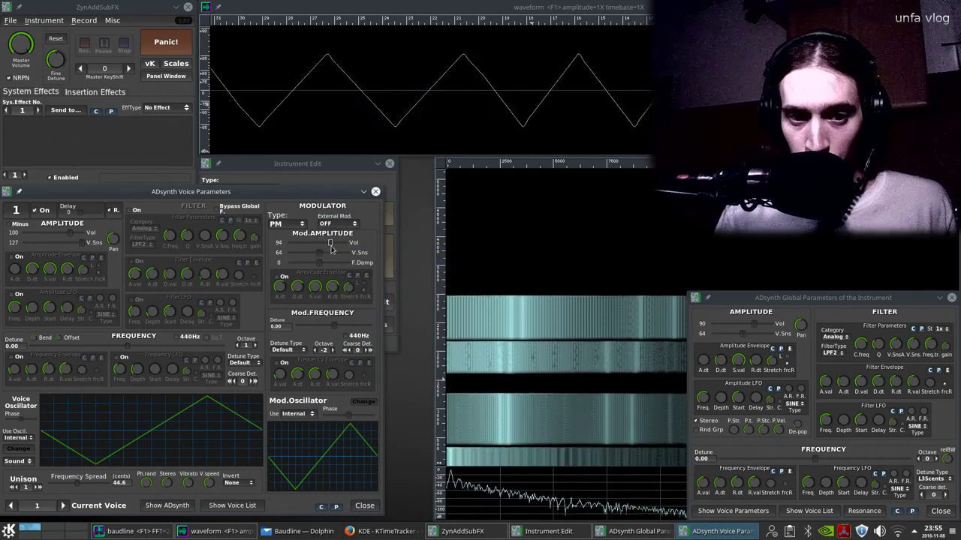
Enable the modulator's amplitude envelope and set the modulator's amplitude volume to 108.
{"action": "left_click_drag", "start_coordinate": [341, 253], "coordinate": [328, 261]}
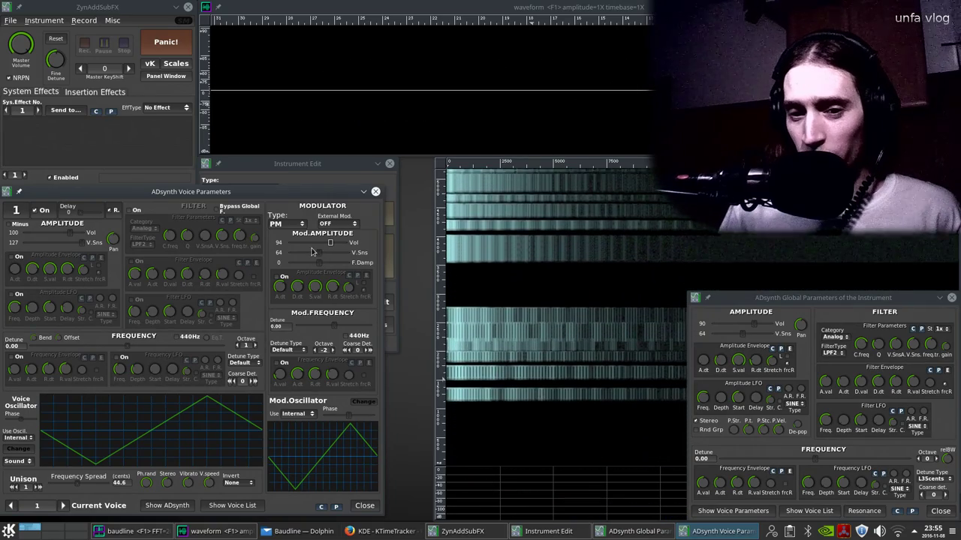
{"action": "left_click", "coordinate": [282, 276]}
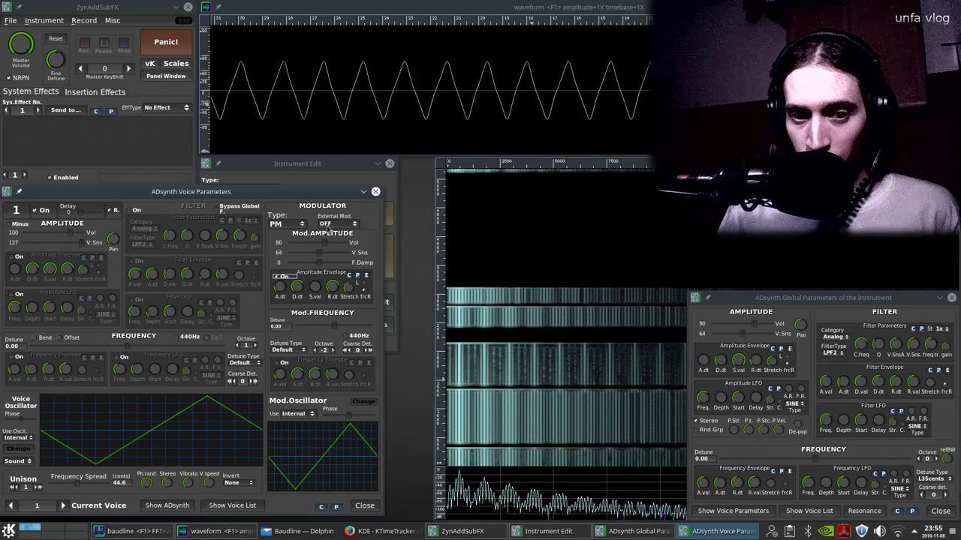
{"action": "scroll", "coordinate": [328, 243], "scroll_direction": "up", "scroll_amount": 5}
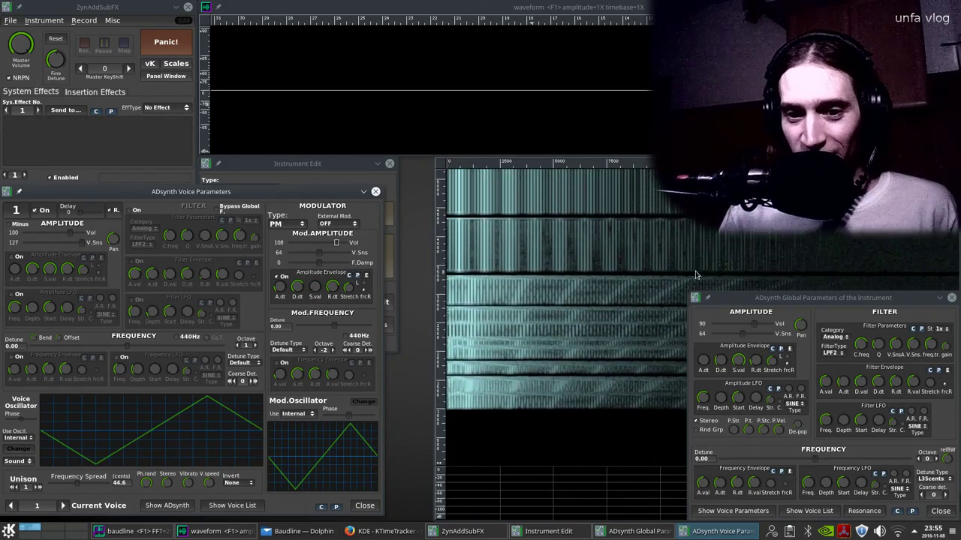
Switch the modulator to FM with an amplitude volume of 60 and close the ADsynth global parameters and Instrument Edit windows.
{"action": "left_click", "coordinate": [951, 298]}
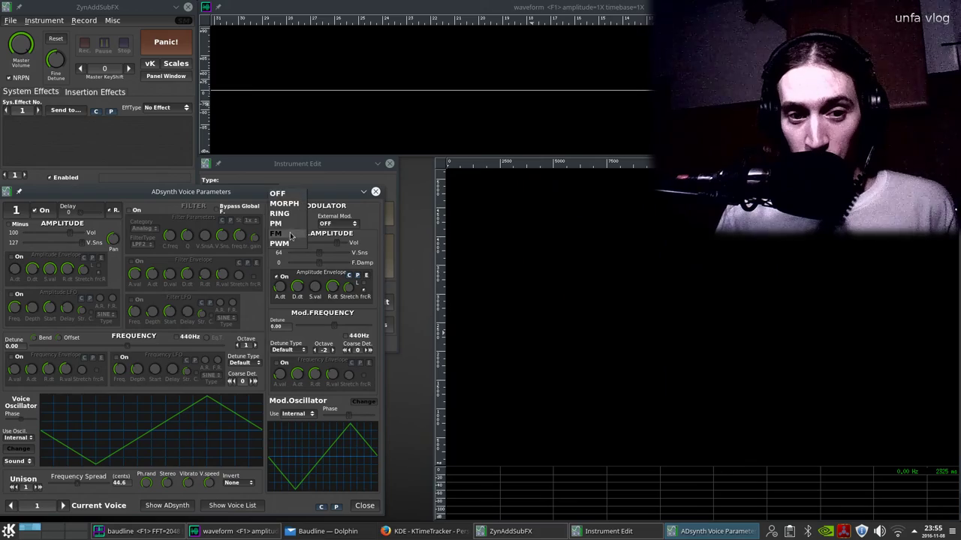
{"action": "left_click_drag", "start_coordinate": [315, 246], "coordinate": [314, 245]}
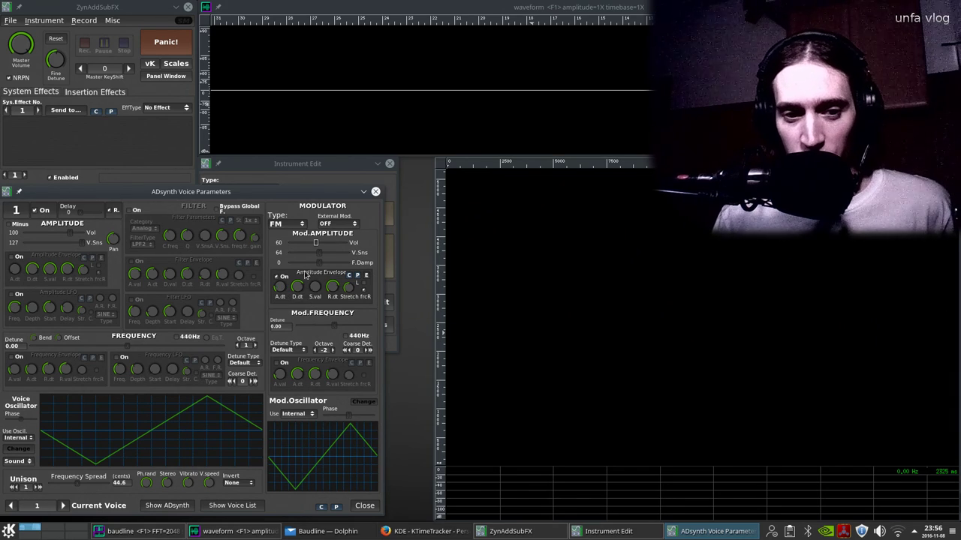
{"action": "left_click", "coordinate": [323, 169]}
{"action": "left_click", "coordinate": [390, 163]}
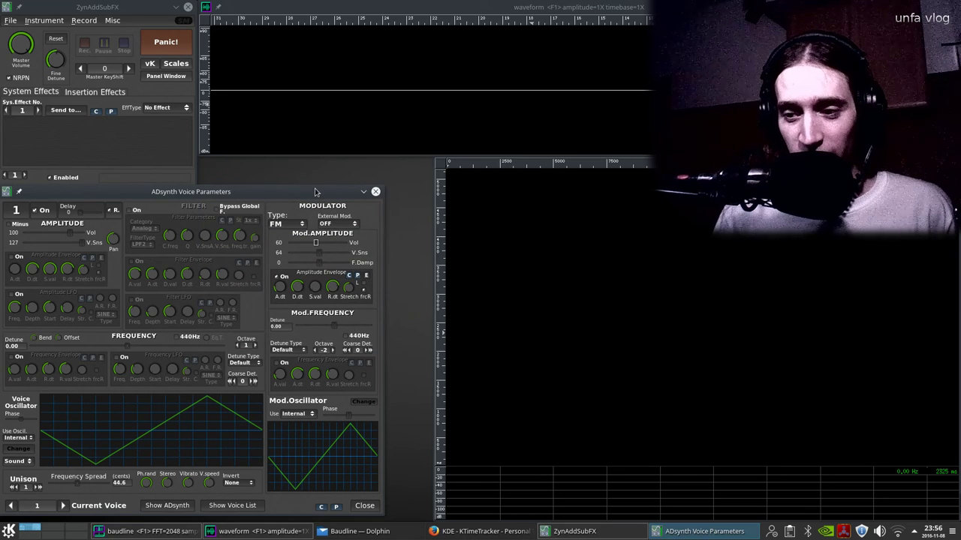
Look at the ADsynth voices list, close it and turn off voice 1's modulator.
{"action": "left_click", "coordinate": [244, 507]}
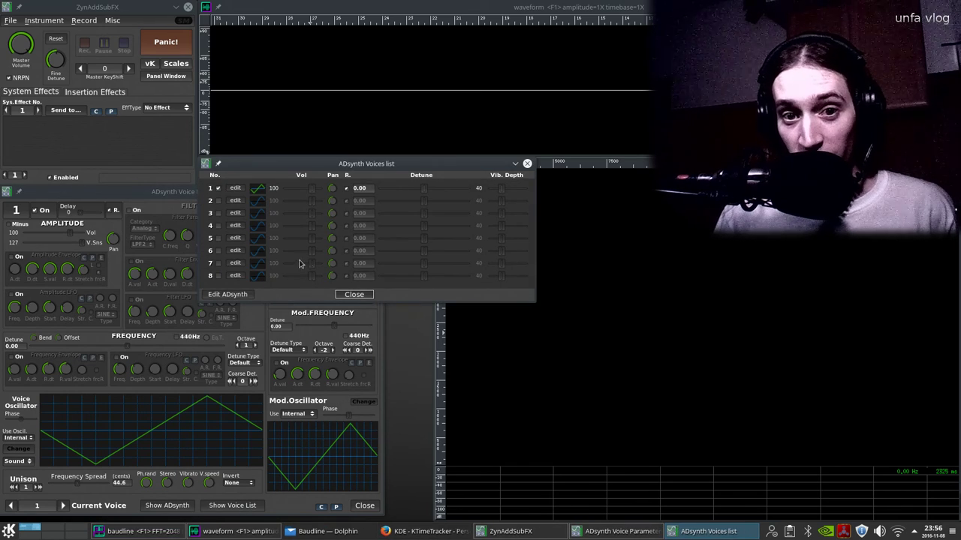
{"action": "left_click", "coordinate": [355, 295]}
{"action": "left_click", "coordinate": [285, 187]}
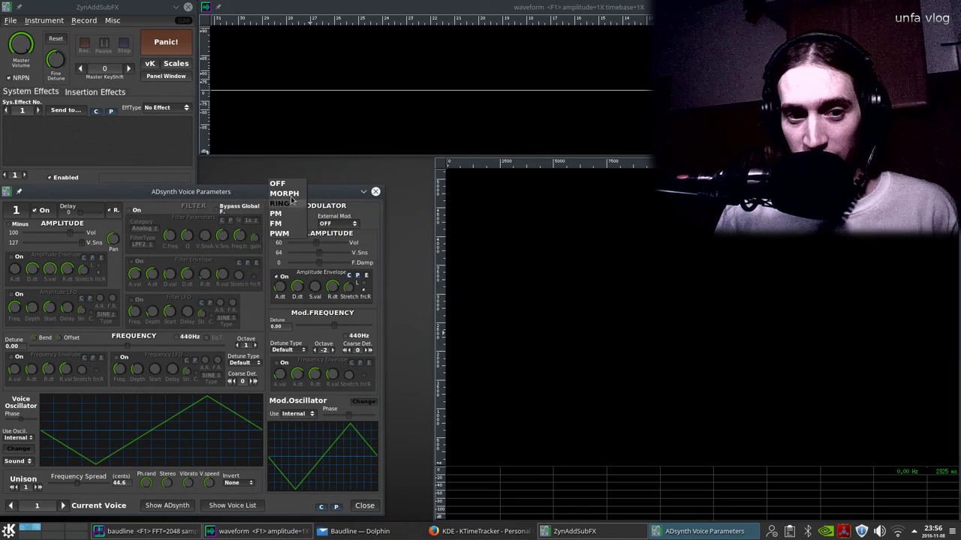
{"action": "left_click", "coordinate": [289, 185]}
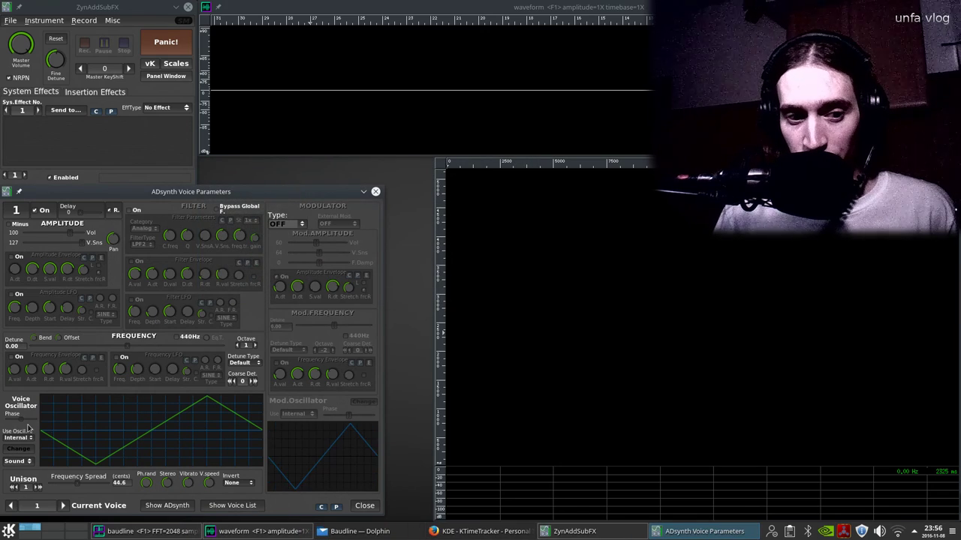
Set voice 1's oscillator base function to Sine and close the oscillator editor.
{"action": "left_click", "coordinate": [19, 449]}
{"action": "left_click", "coordinate": [407, 320]}
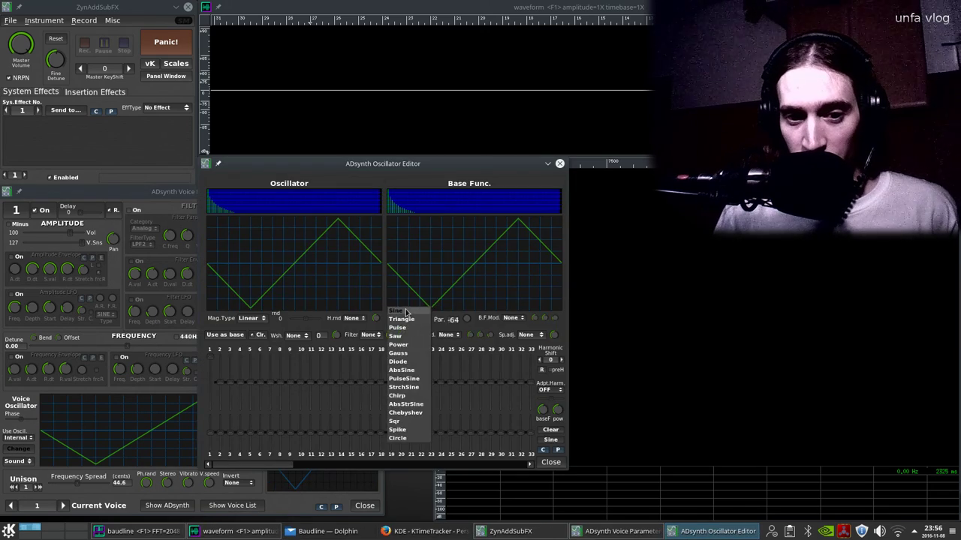
{"action": "left_click", "coordinate": [406, 308]}
{"action": "left_click", "coordinate": [551, 462]}
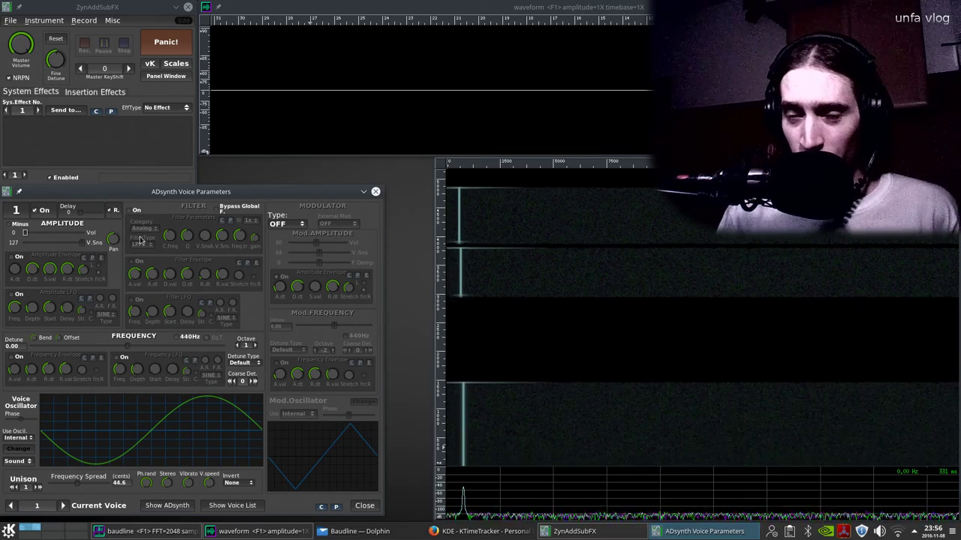
Reduce voice 1's amplitude volume to 0, disabling and re-enabling the voice to compare the sound.
{"action": "left_click", "coordinate": [40, 212]}
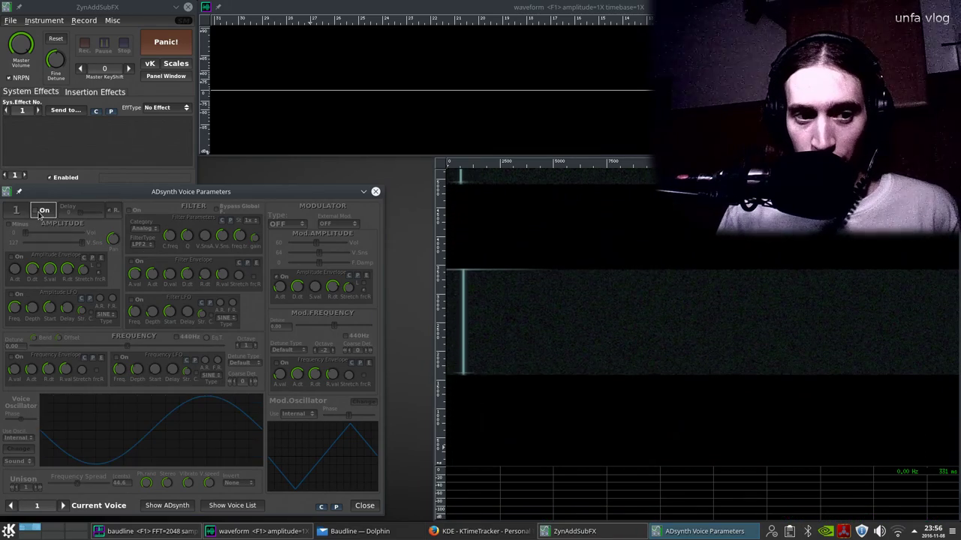
{"action": "left_click", "coordinate": [40, 211]}
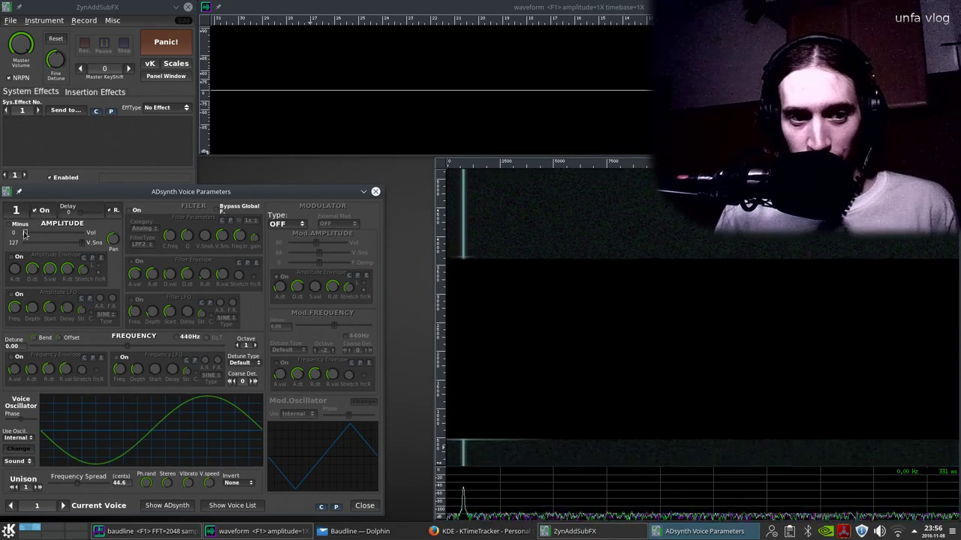
{"action": "left_click_drag", "start_coordinate": [31, 234], "coordinate": [23, 234]}
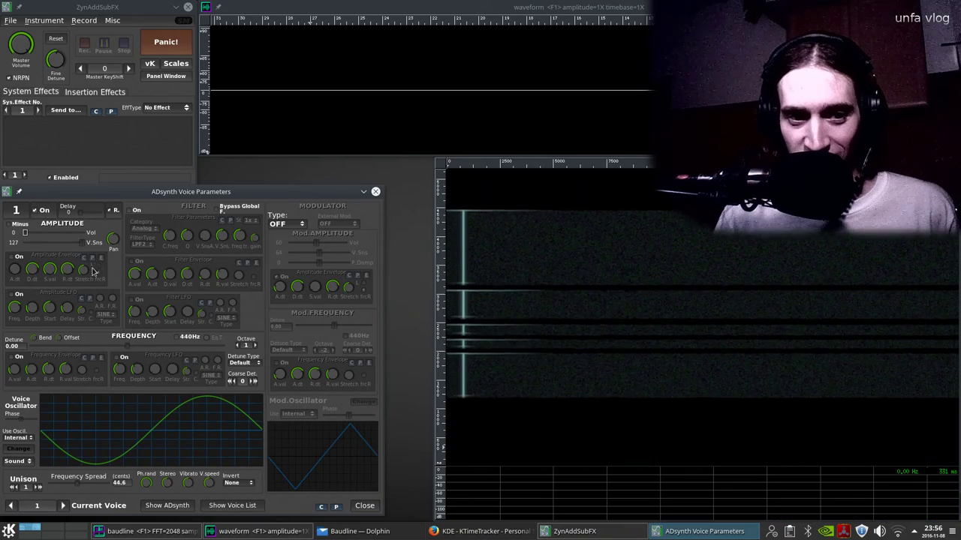
{"action": "left_click", "coordinate": [16, 259]}
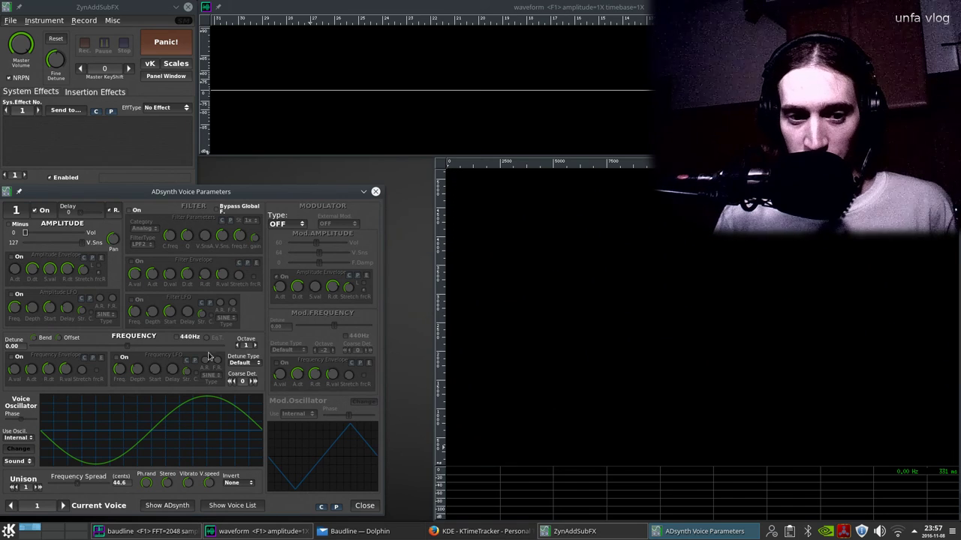
Go to ADsynth voice 2 and enable it.
{"action": "left_click", "coordinate": [64, 506]}
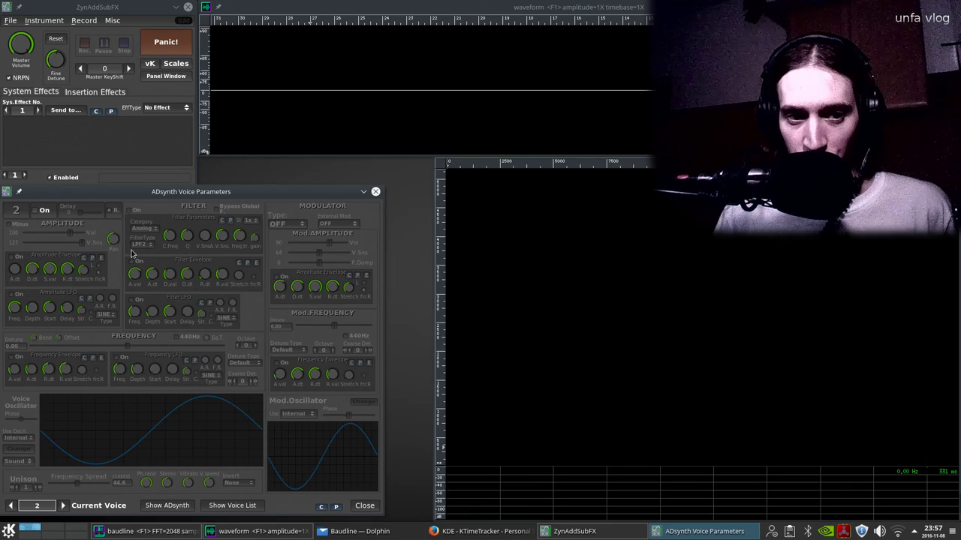
{"action": "left_click", "coordinate": [38, 211]}
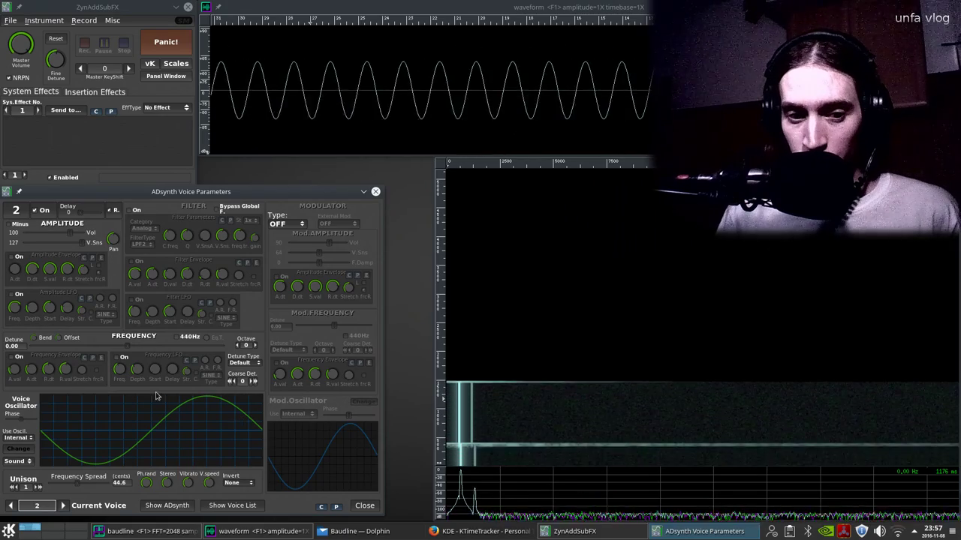
Disable and re-enable voice 1 repeatedly to compare its contribution to the sound, and return to voice 2.
{"action": "left_click", "coordinate": [10, 506]}
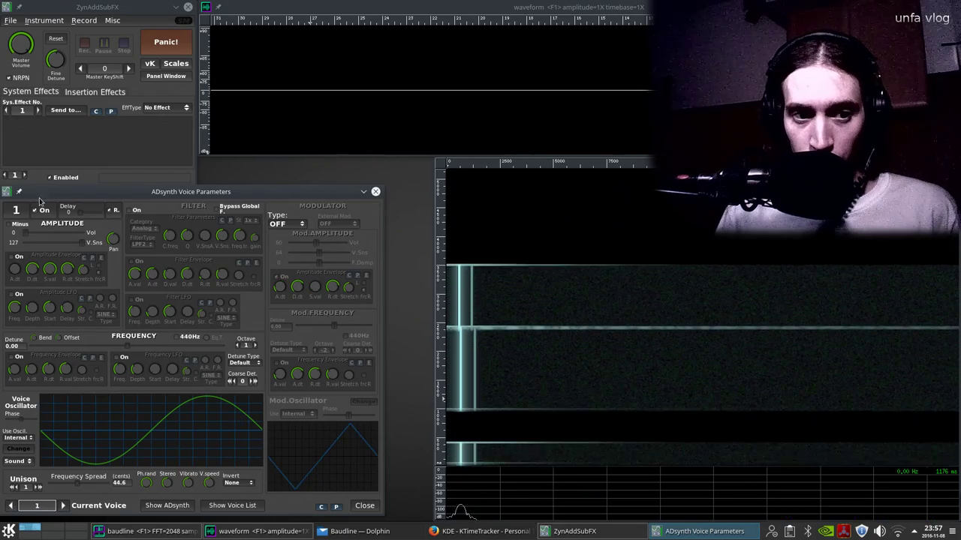
{"action": "left_click", "coordinate": [44, 211]}
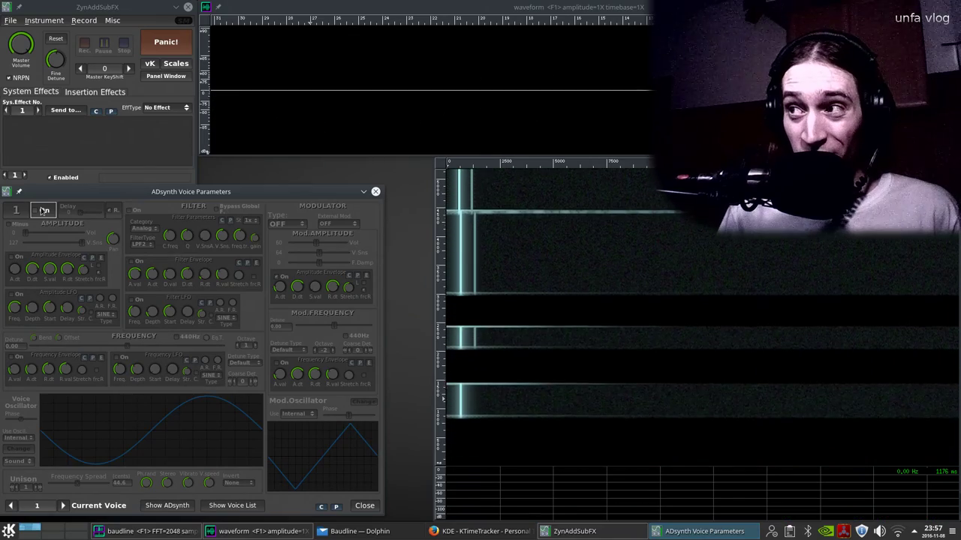
{"action": "left_click", "coordinate": [43, 211]}
{"action": "left_click", "coordinate": [42, 212]}
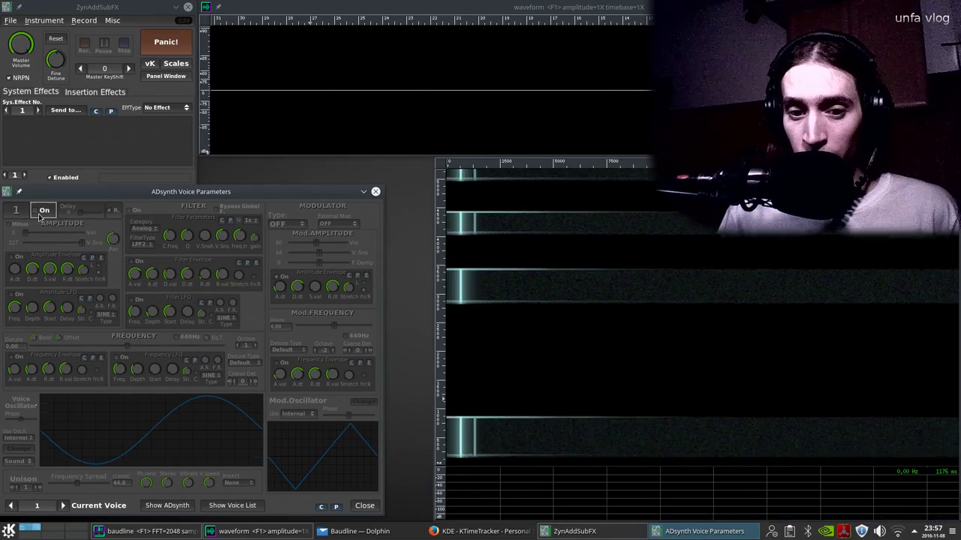
{"action": "left_click", "coordinate": [42, 210]}
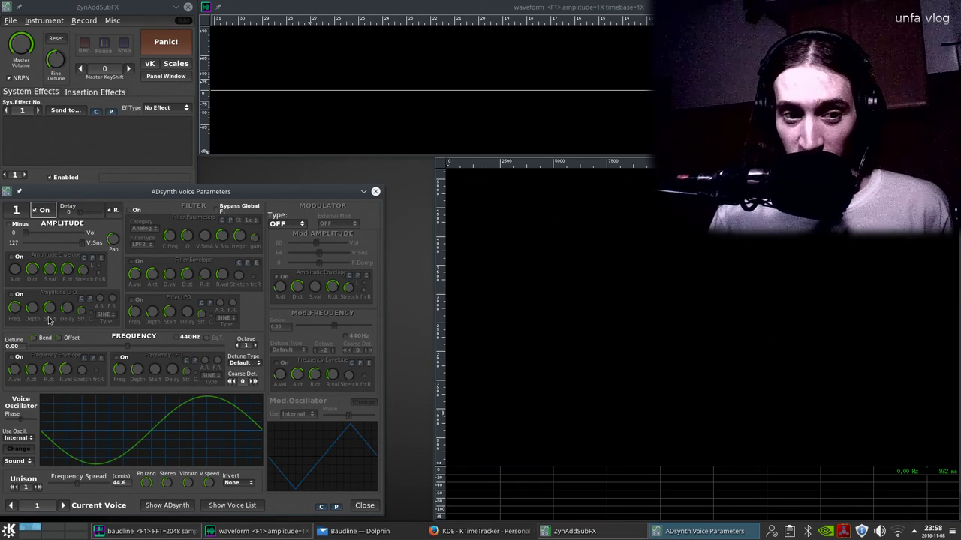
{"action": "left_click", "coordinate": [65, 505]}
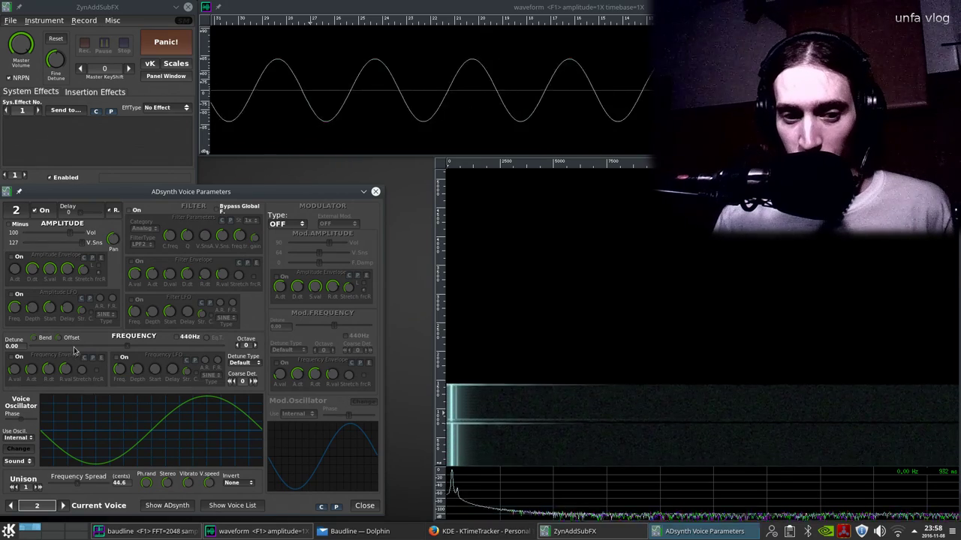
Set voice 2's modulator type to PM and its external modulator to ExtMod. 1.
{"action": "left_click", "coordinate": [296, 224]}
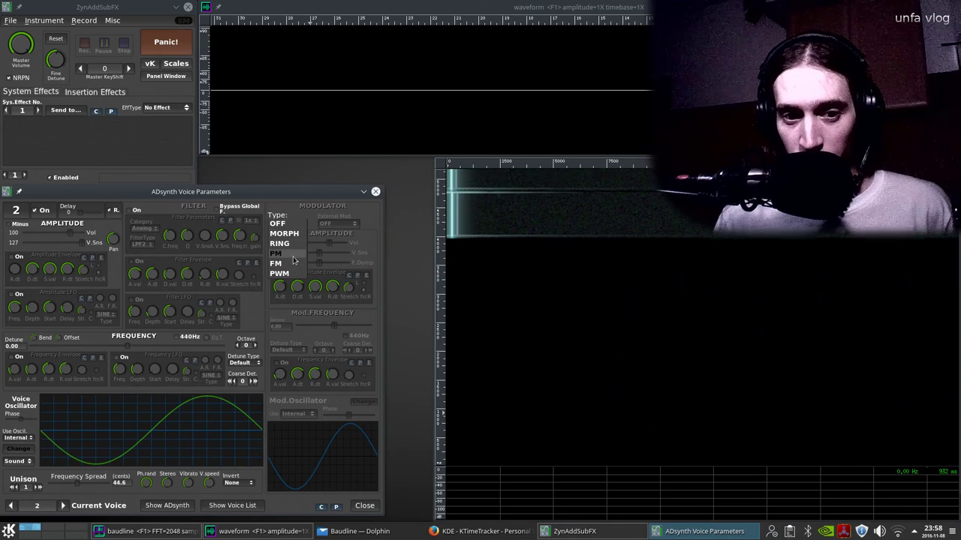
{"action": "left_click", "coordinate": [295, 256]}
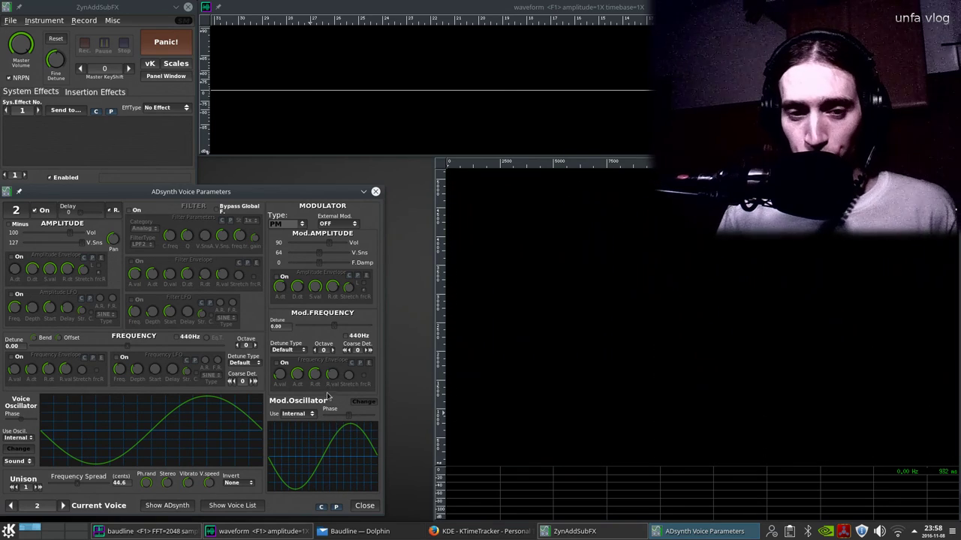
{"action": "left_click", "coordinate": [341, 225]}
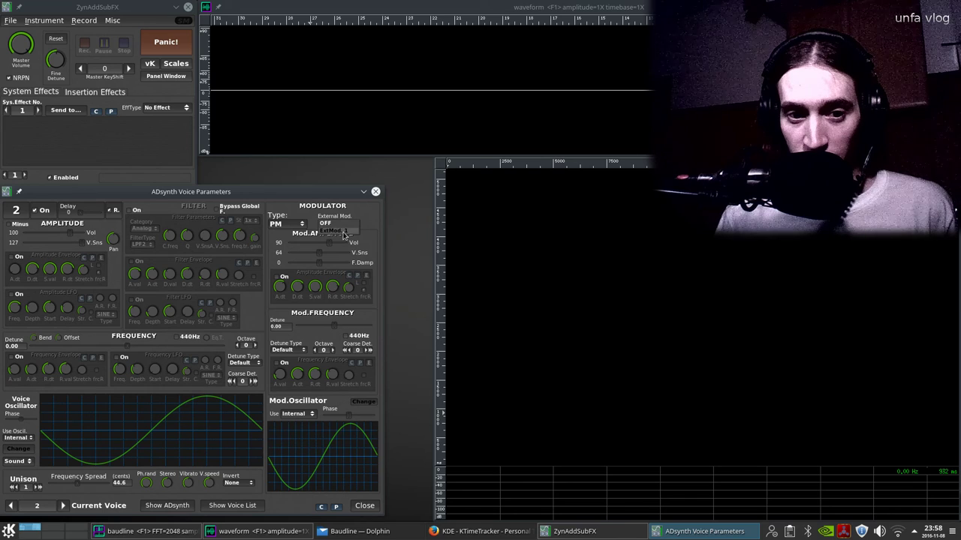
{"action": "left_click", "coordinate": [344, 233]}
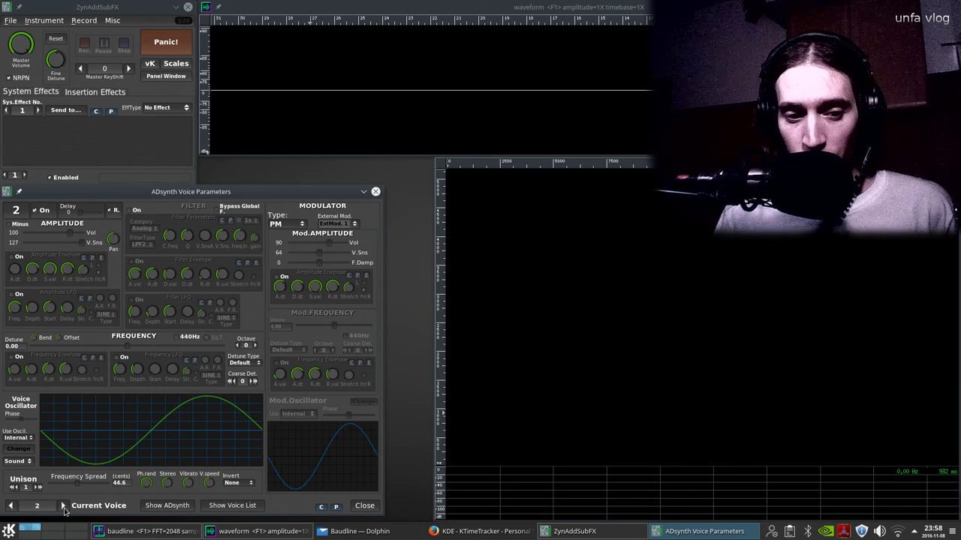
Go to ADsynth voice 8, enable it and set its modulator type to PM.
{"action": "left_click", "coordinate": [63, 506]}
{"action": "left_click", "coordinate": [63, 506]}
{"action": "left_click", "coordinate": [63, 506]}
{"action": "left_click", "coordinate": [34, 210]}
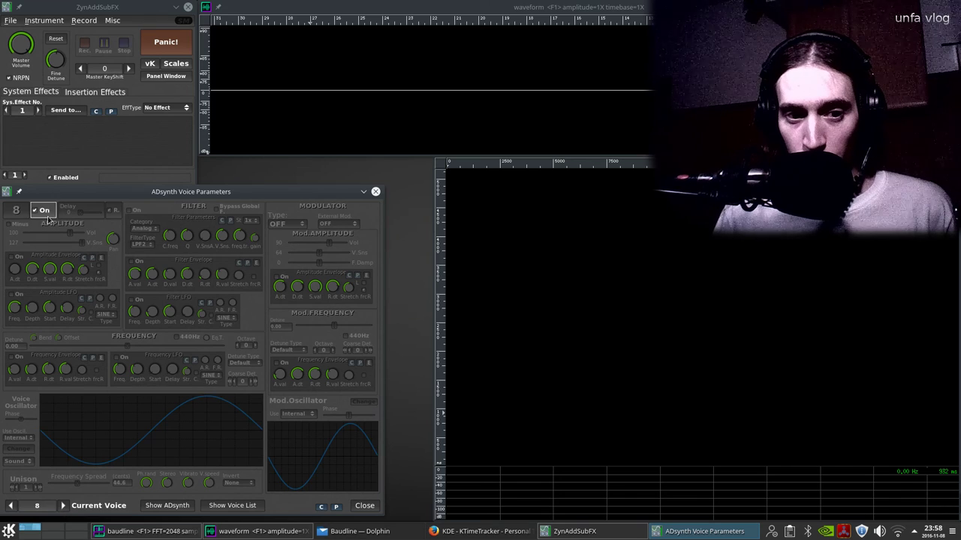
{"action": "left_click", "coordinate": [285, 224]}
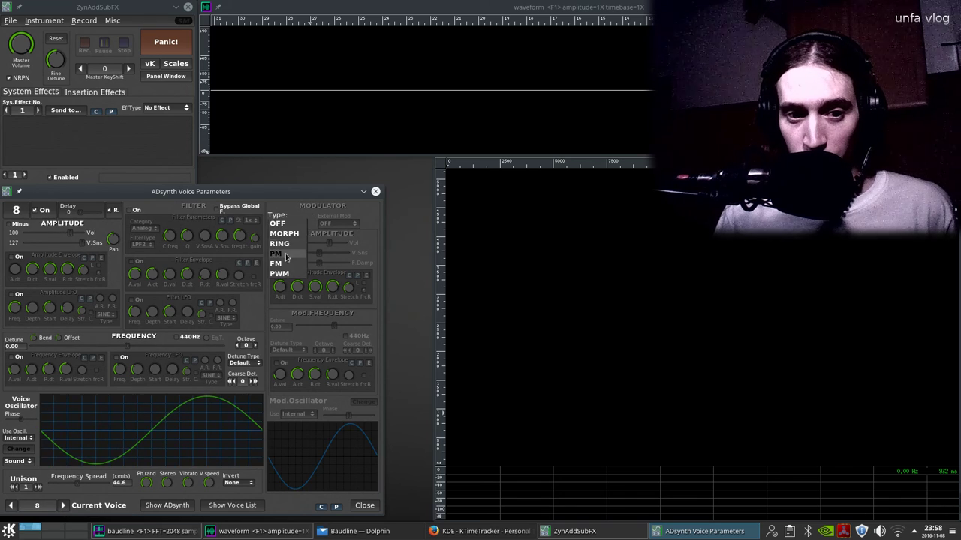
{"action": "left_click", "coordinate": [284, 255]}
Examine the external modulator choices for voice 8, leave it OFF, disable the voice and return to voice 2.
{"action": "left_click", "coordinate": [347, 225]}
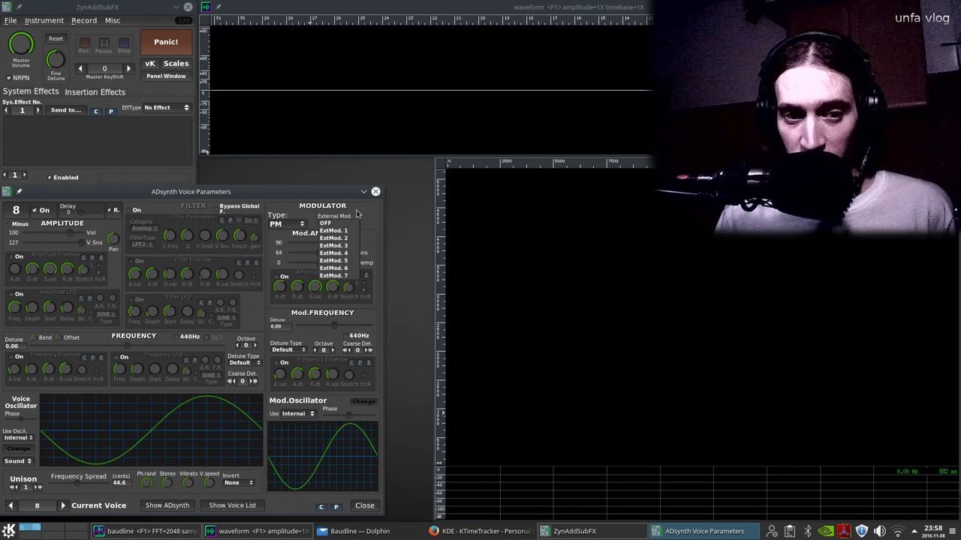
{"action": "left_click", "coordinate": [358, 214]}
{"action": "left_click", "coordinate": [328, 226]}
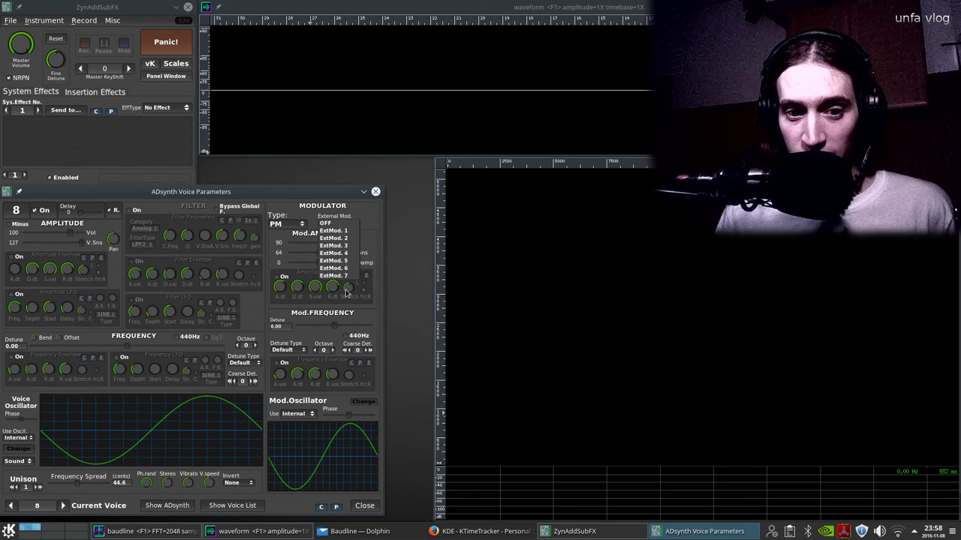
{"action": "left_click", "coordinate": [349, 210]}
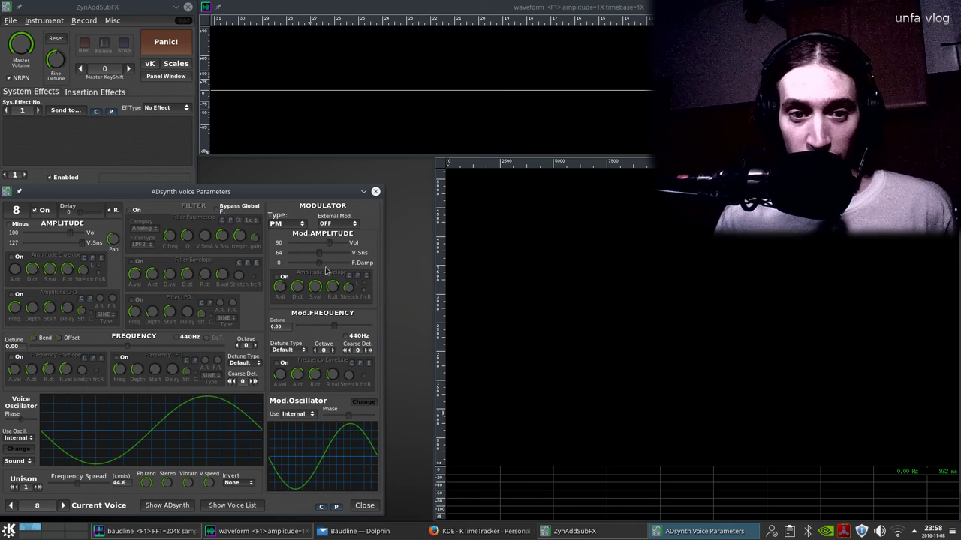
{"action": "left_click", "coordinate": [335, 224]}
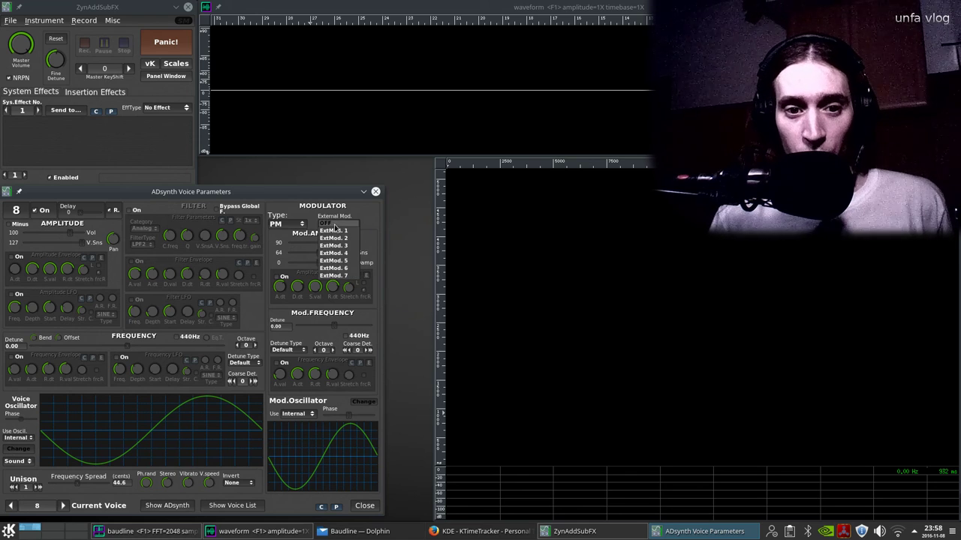
{"action": "left_click", "coordinate": [342, 220]}
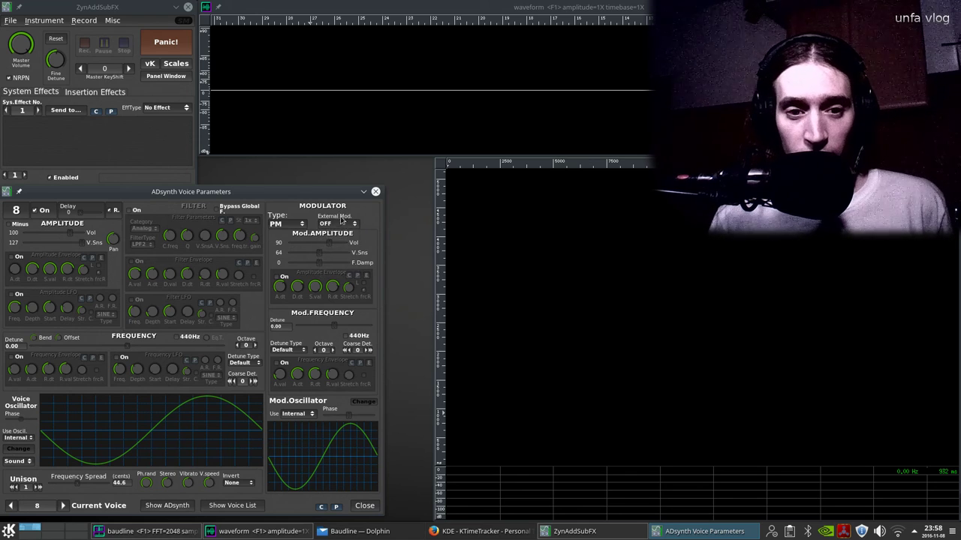
{"action": "left_click", "coordinate": [39, 215]}
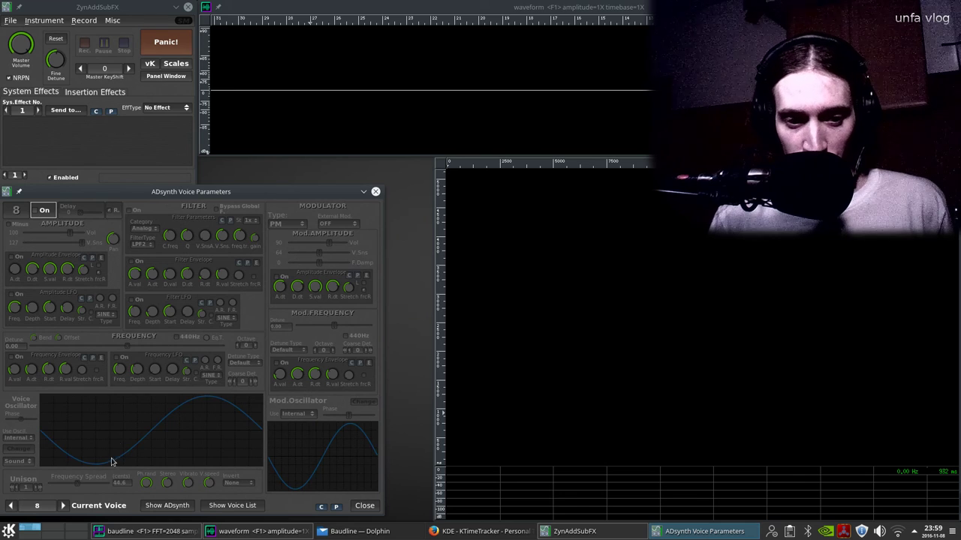
{"action": "left_click", "coordinate": [12, 507]}
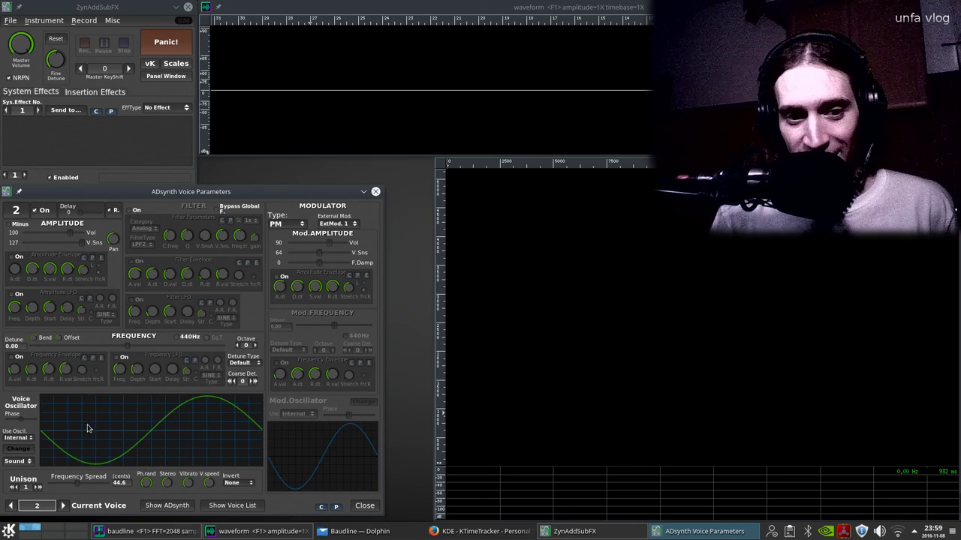
Go to voice 1 and set its frequency octave to 4.
{"action": "left_click", "coordinate": [11, 506]}
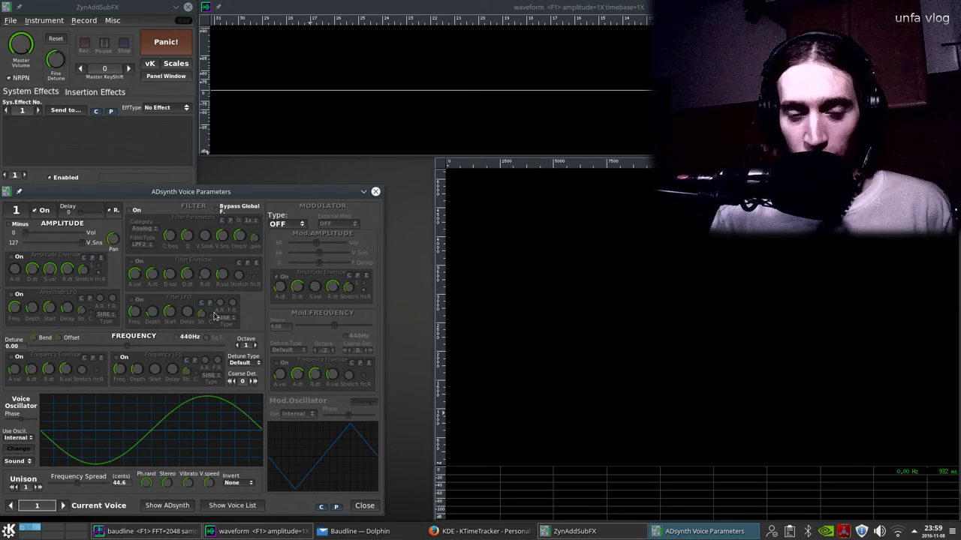
{"action": "left_click", "coordinate": [254, 346]}
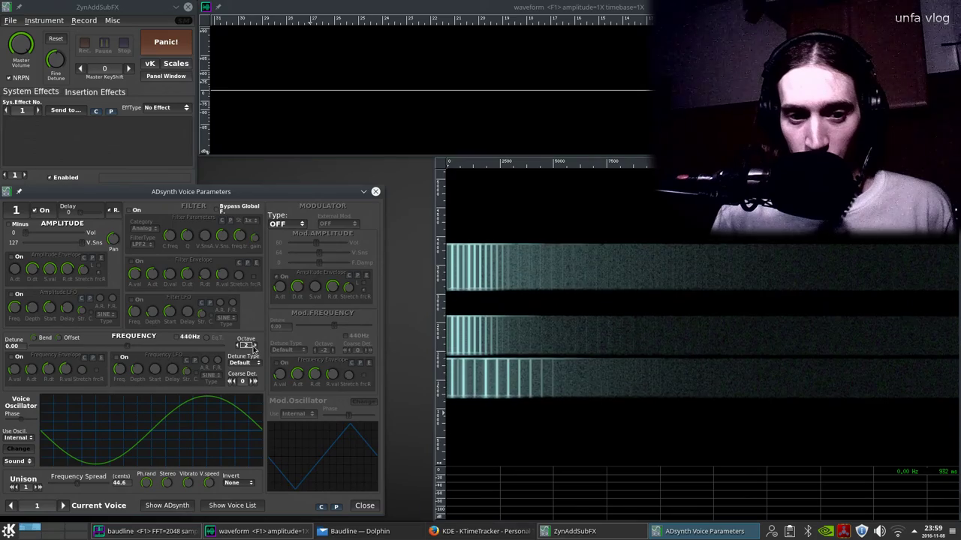
{"action": "scroll", "coordinate": [254, 350], "scroll_direction": "down", "scroll_amount": 2}
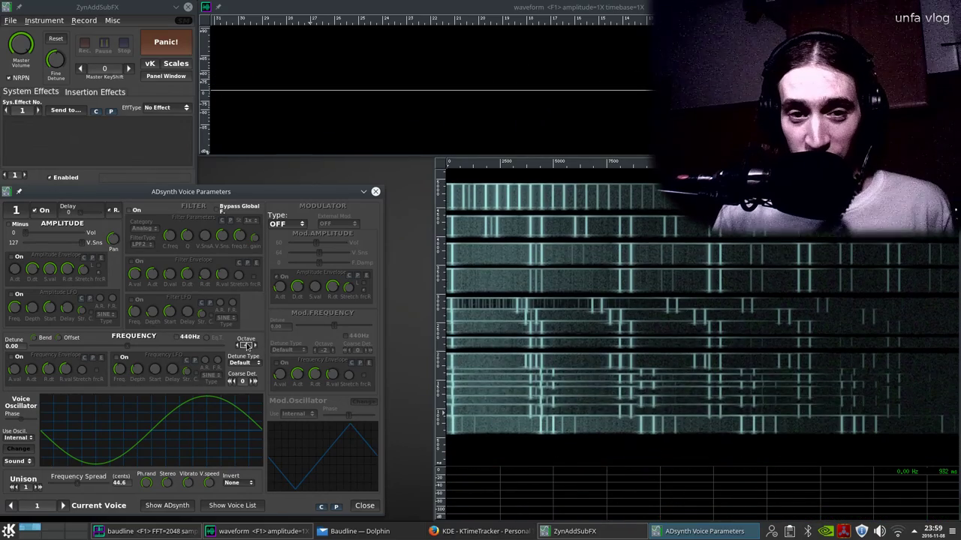
Disable and re-enable voice 1 to compare voice 2 with and without its modulation, ending with voice 1 off.
{"action": "left_click", "coordinate": [42, 213]}
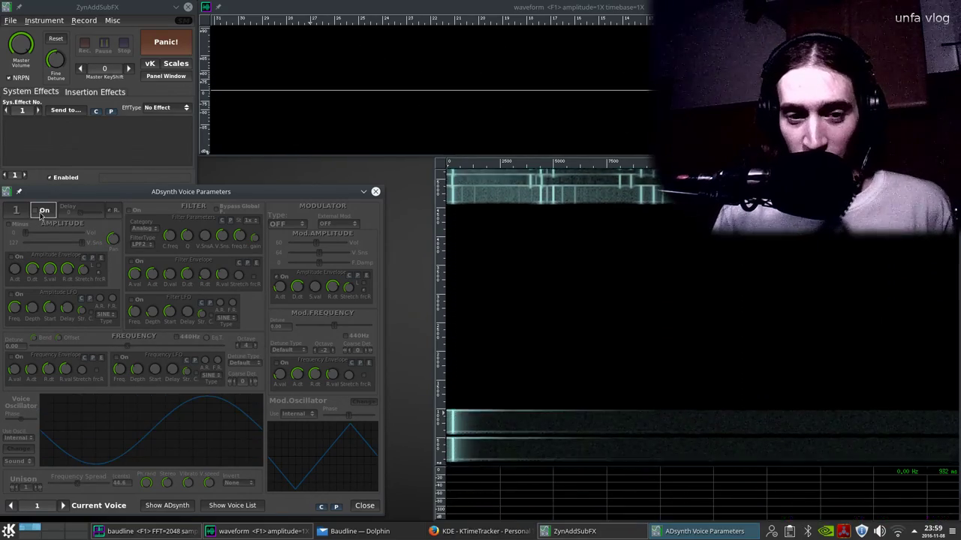
{"action": "left_click", "coordinate": [42, 213]}
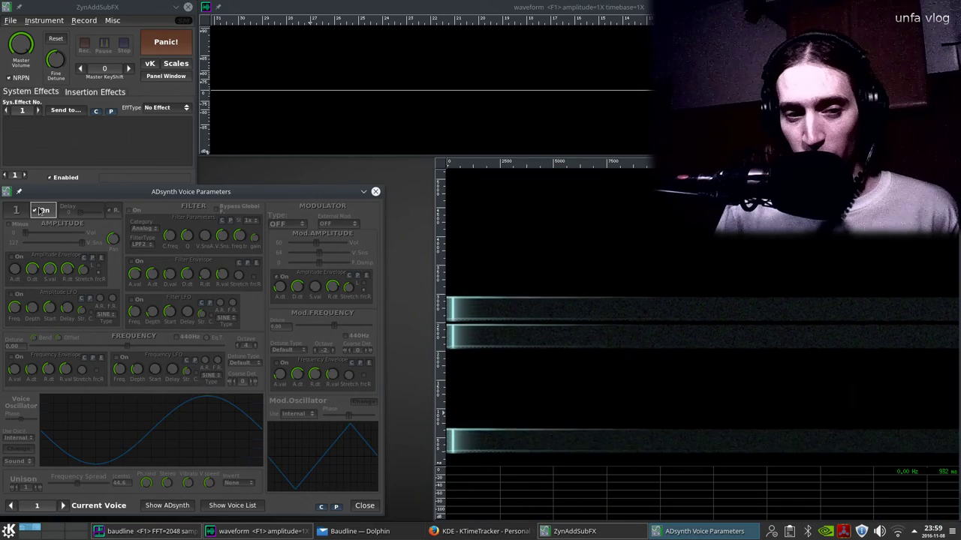
{"action": "left_click", "coordinate": [39, 212]}
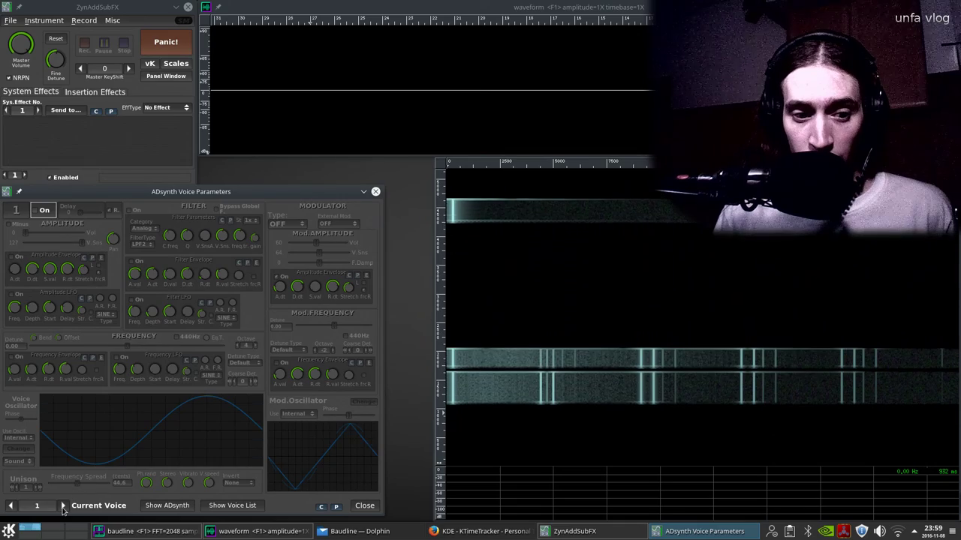
Set voice 2's modulator type to OFF, return to voice 1 and enable it.
{"action": "left_click", "coordinate": [63, 505]}
{"action": "left_click", "coordinate": [285, 223]}
{"action": "left_click", "coordinate": [289, 199]}
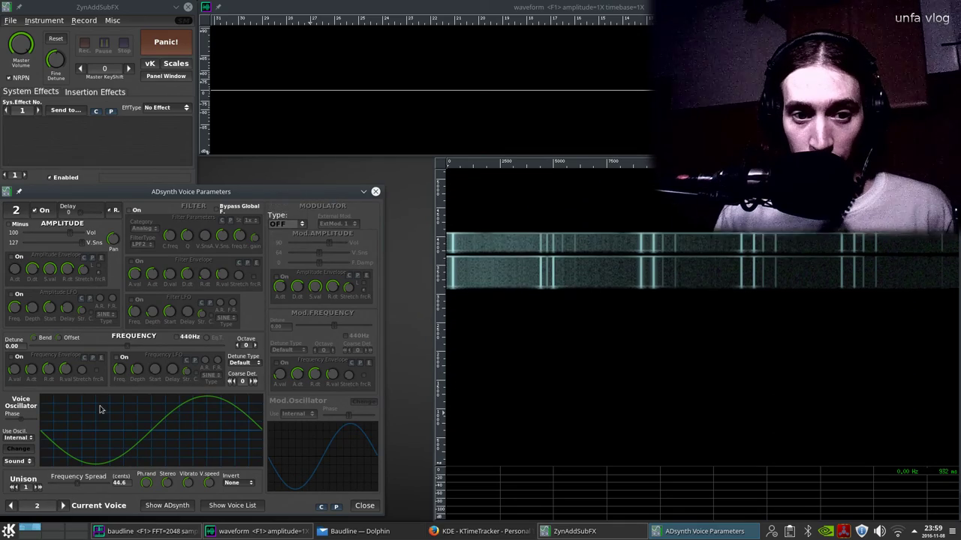
{"action": "left_click", "coordinate": [11, 506]}
{"action": "left_click", "coordinate": [39, 211]}
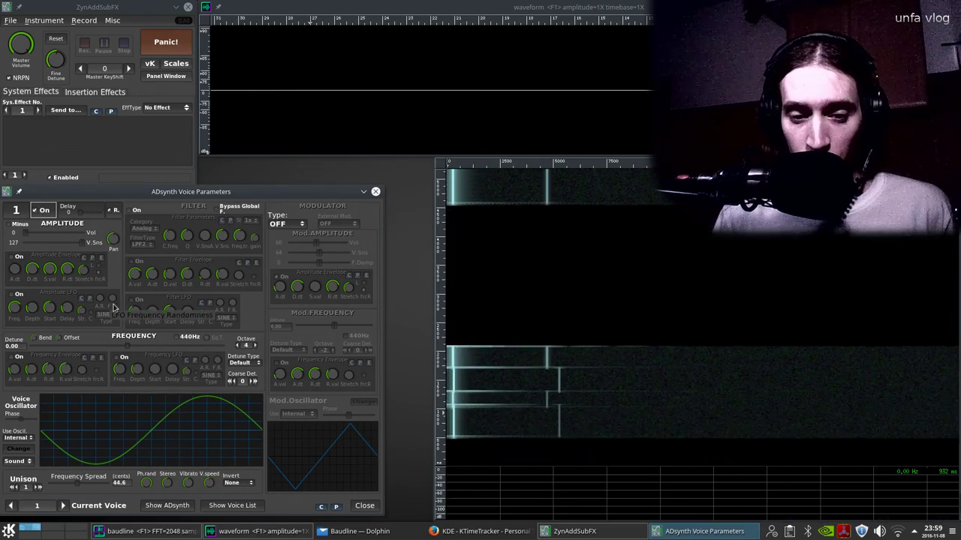
Go back to voice 2 and set its modulator type to PM.
{"action": "left_click", "coordinate": [63, 505]}
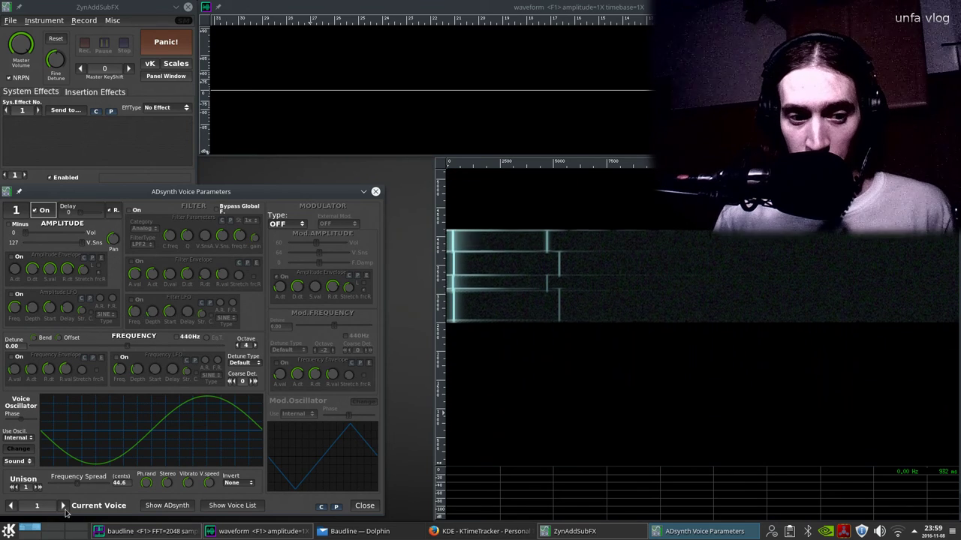
{"action": "left_click", "coordinate": [279, 224]}
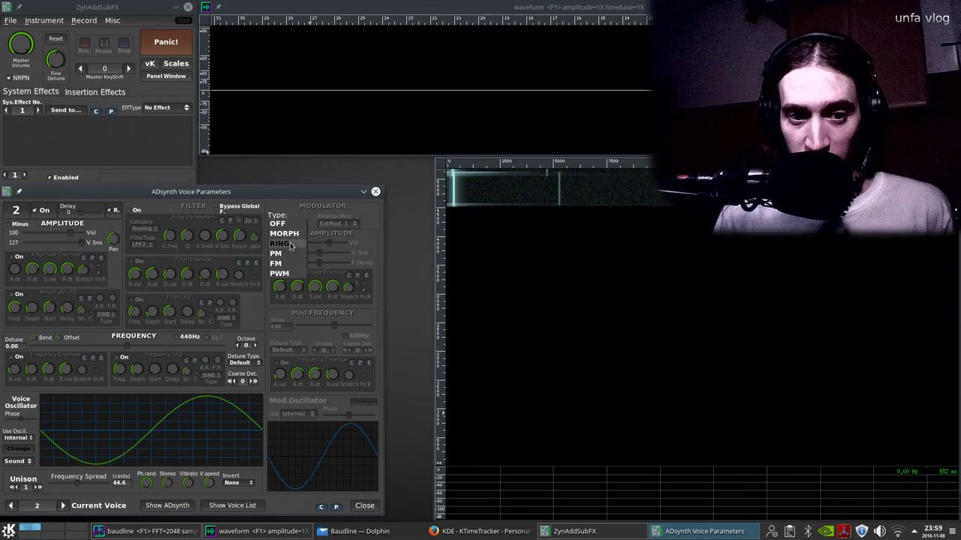
{"action": "left_click", "coordinate": [291, 255]}
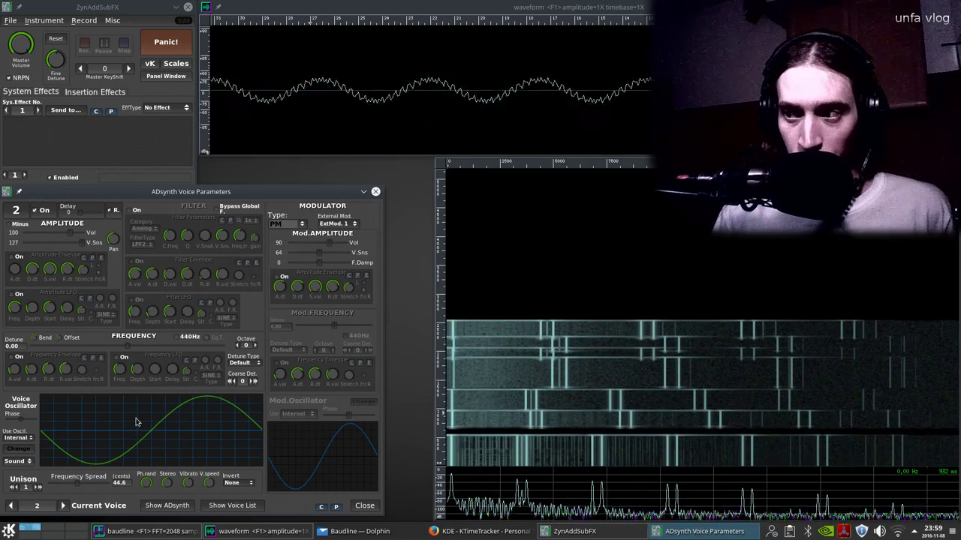
Switch between voices 1 and 2, ending on voice 1, and enable voice 1's amplitude envelope.
{"action": "left_click", "coordinate": [9, 507]}
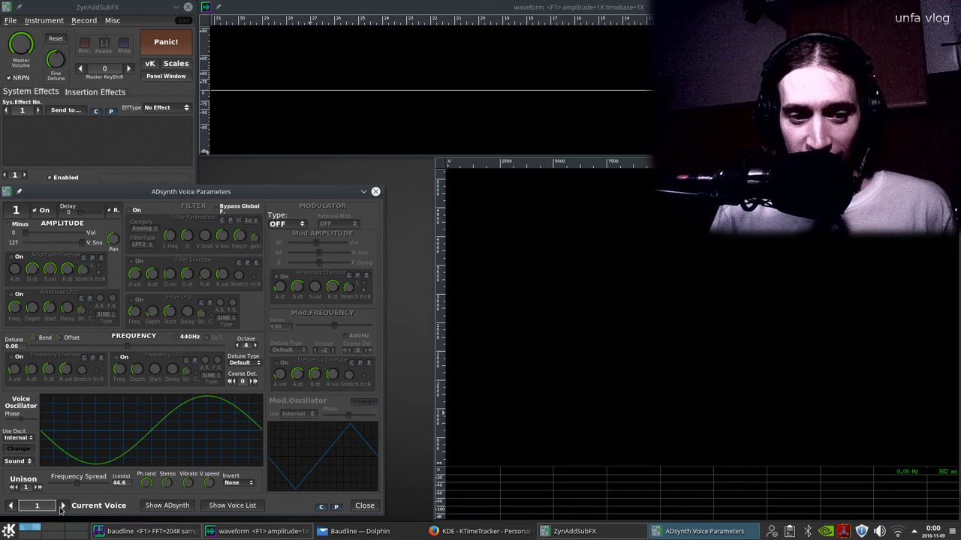
{"action": "left_click", "coordinate": [63, 505]}
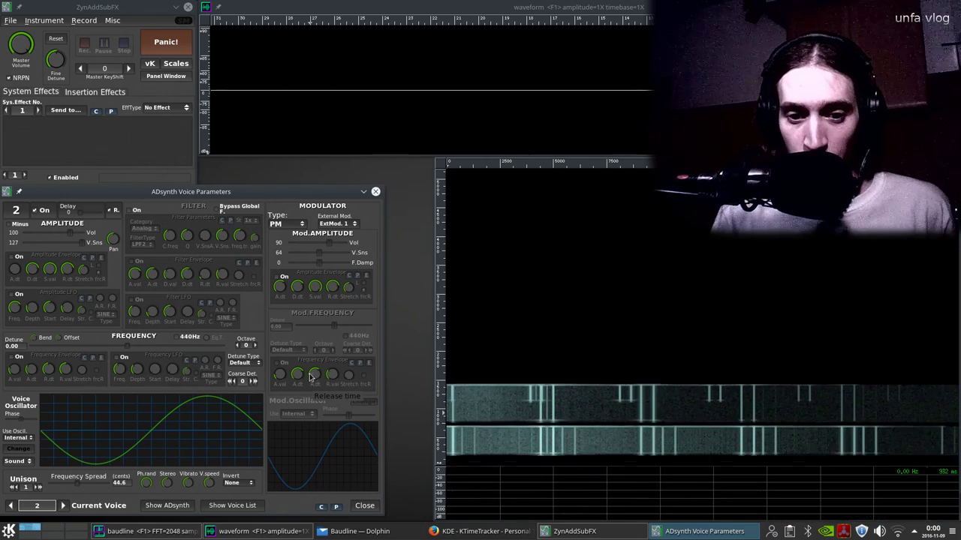
{"action": "left_click", "coordinate": [10, 505]}
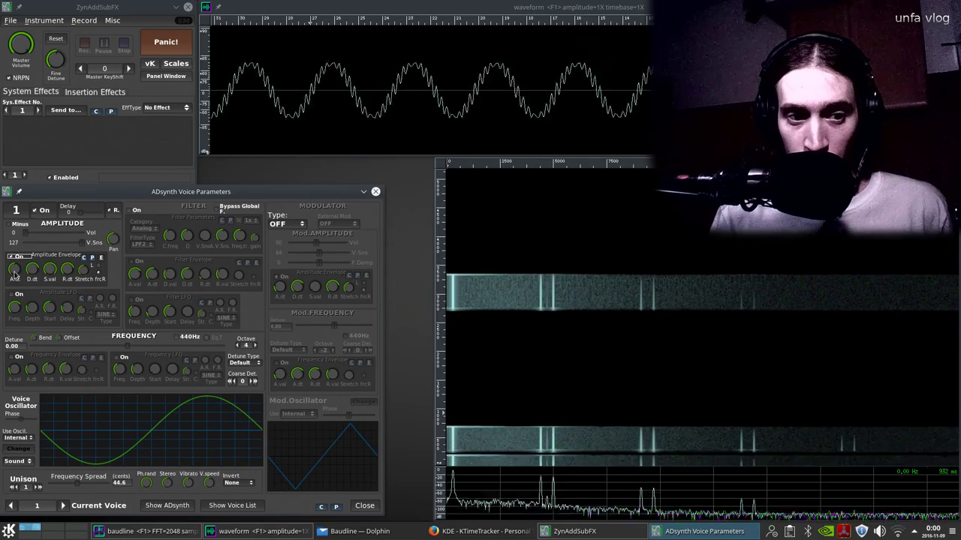
Sweep voice 1's amplitude volume up to 125 and back to 0 to compare the sound, and try its amplitude LFO.
{"action": "left_click_drag", "start_coordinate": [23, 234], "coordinate": [68, 238]}
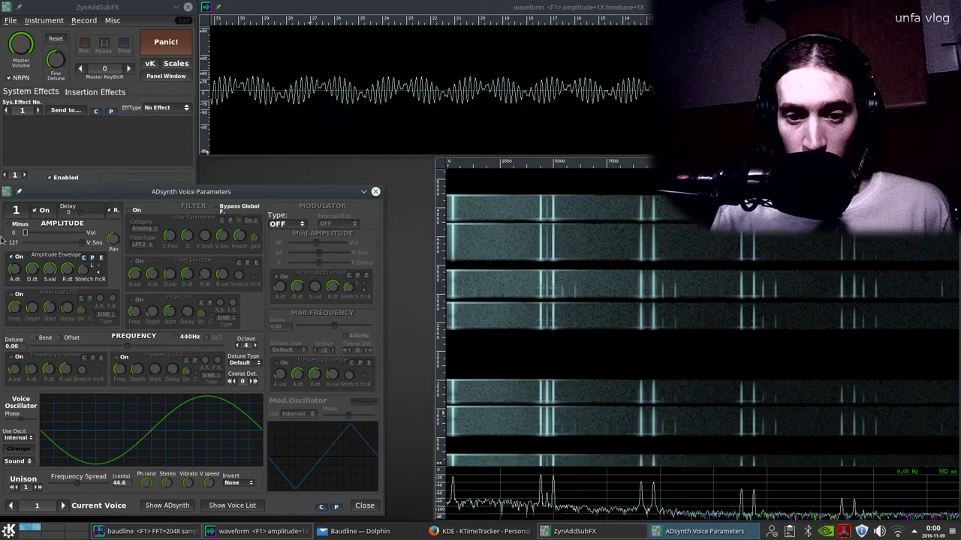
{"action": "left_click_drag", "start_coordinate": [67, 238], "coordinate": [23, 243]}
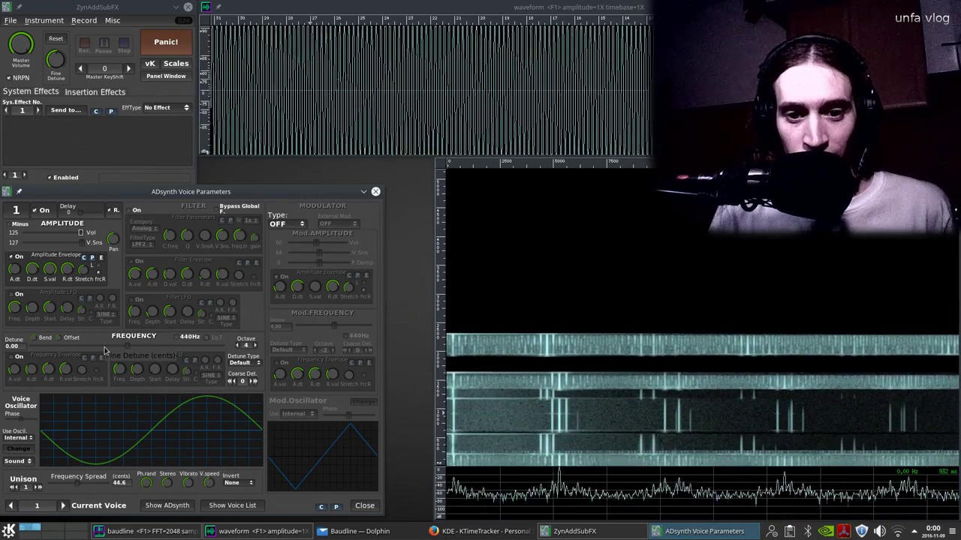
{"action": "left_click_drag", "start_coordinate": [81, 238], "coordinate": [23, 246]}
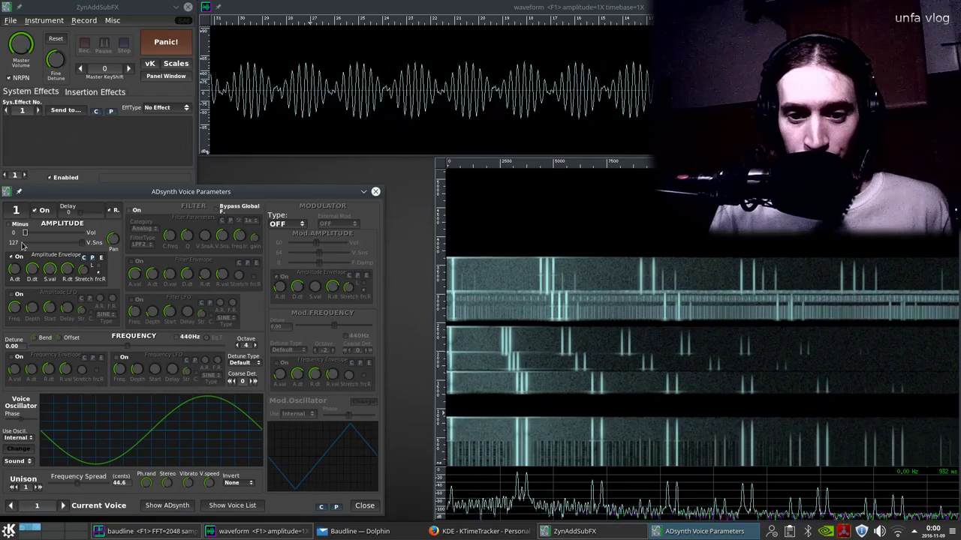
{"action": "left_click", "coordinate": [19, 293]}
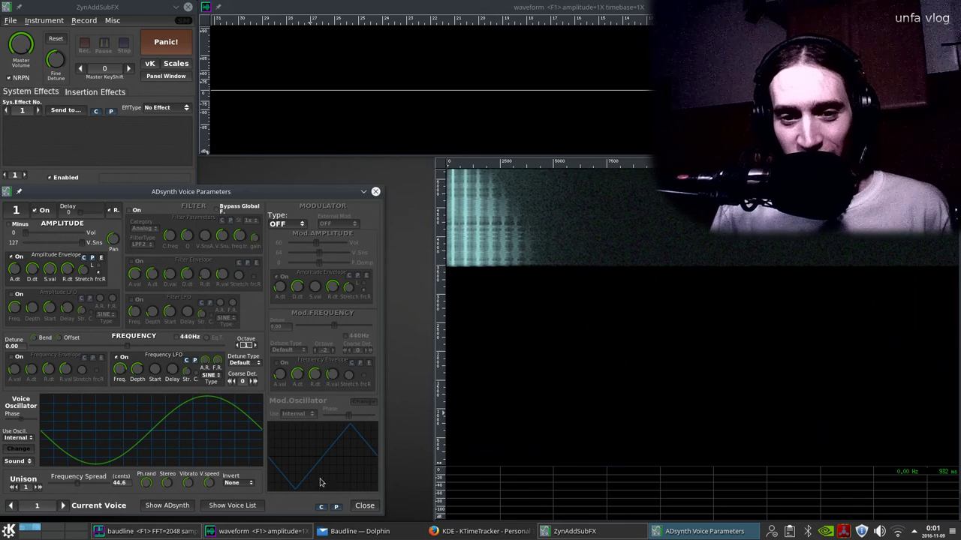
Close the voice parameters, open the instrument's ADsynth global parameters and adjust the global filter's center frequency.
{"action": "left_click", "coordinate": [364, 508]}
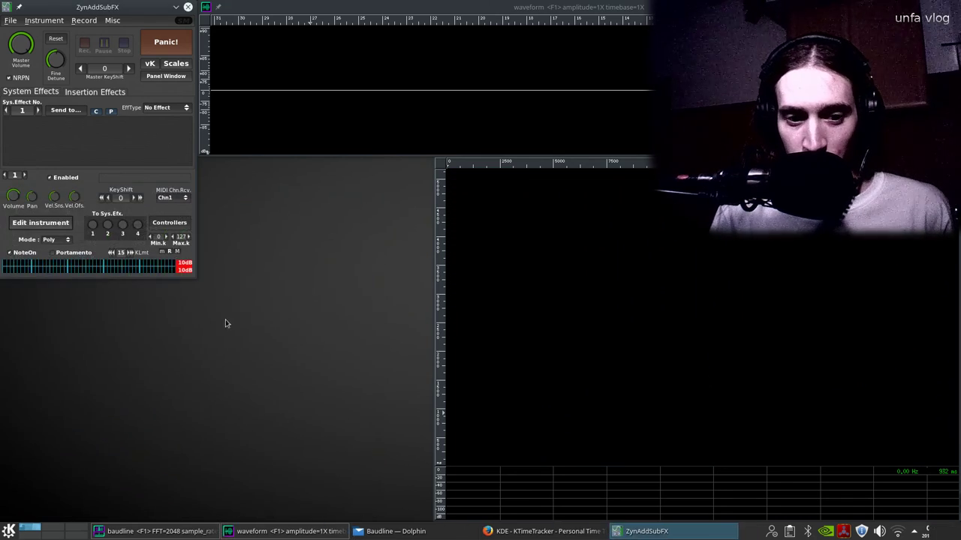
{"action": "left_click", "coordinate": [44, 223]}
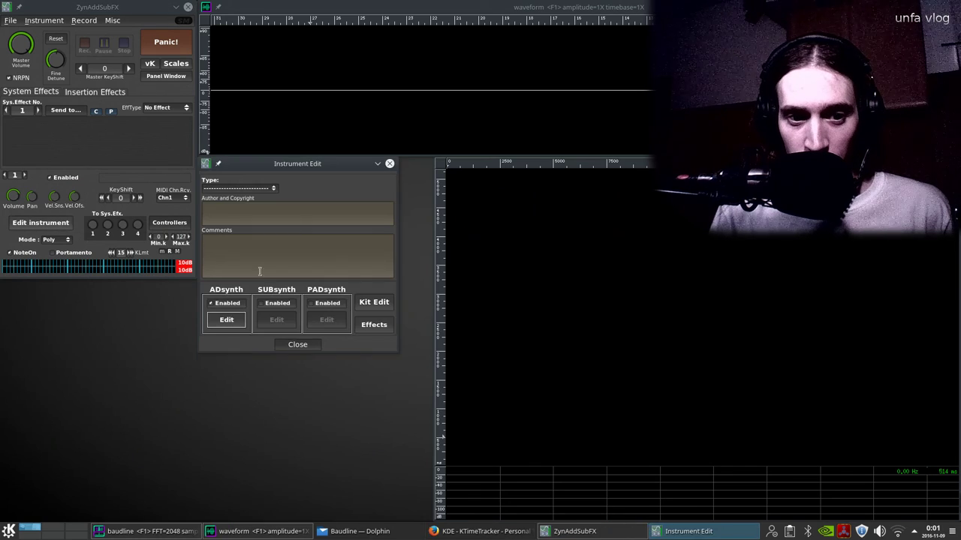
{"action": "left_click", "coordinate": [226, 320]}
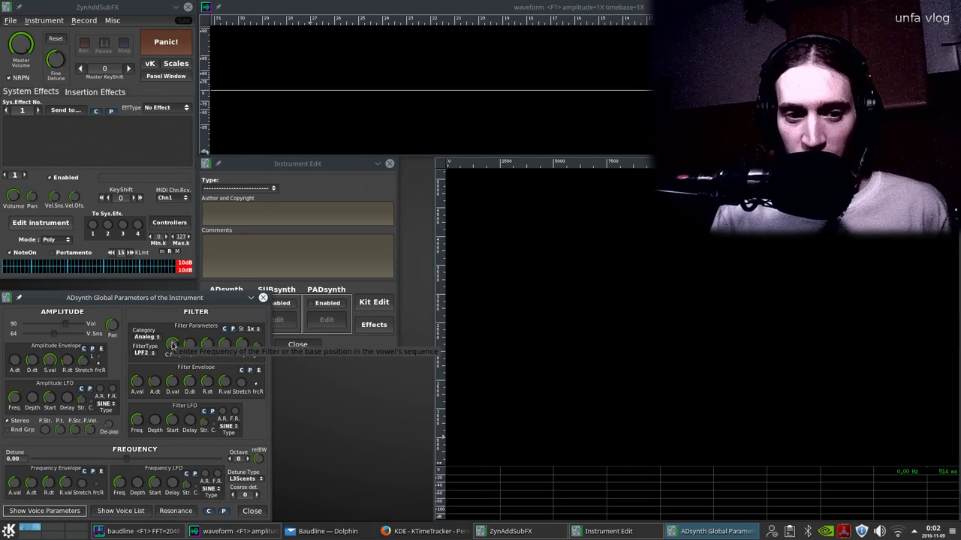
{"action": "left_click_drag", "start_coordinate": [173, 344], "coordinate": [176, 321]}
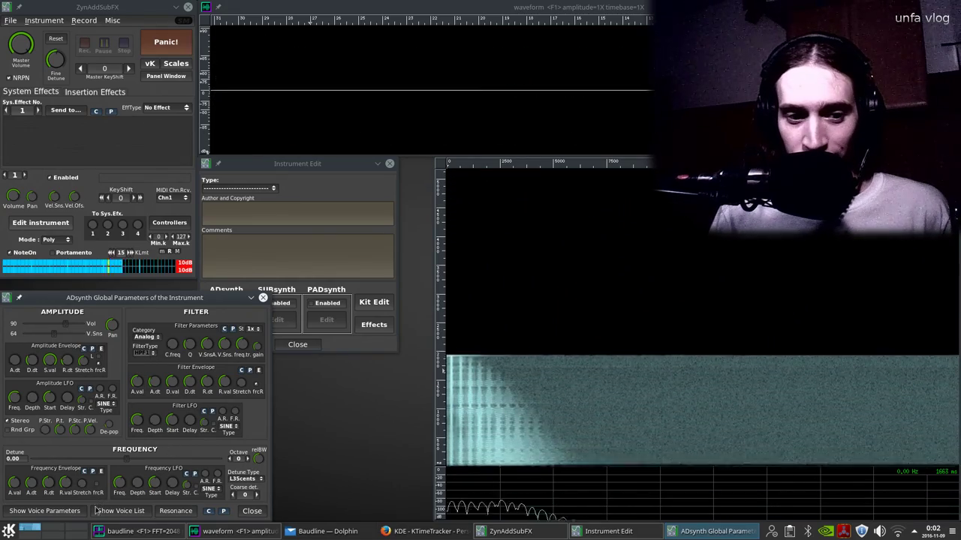
Open voice 1's oscillator editor and set the base function to StrchSine with parameter -64 and Qnts waveshaping.
{"action": "left_click", "coordinate": [44, 510]}
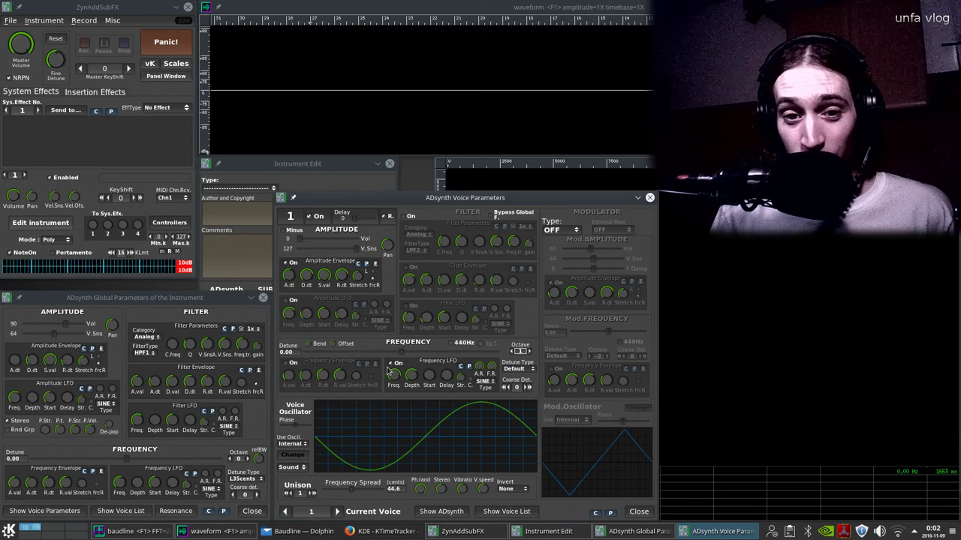
{"action": "left_click", "coordinate": [300, 456]}
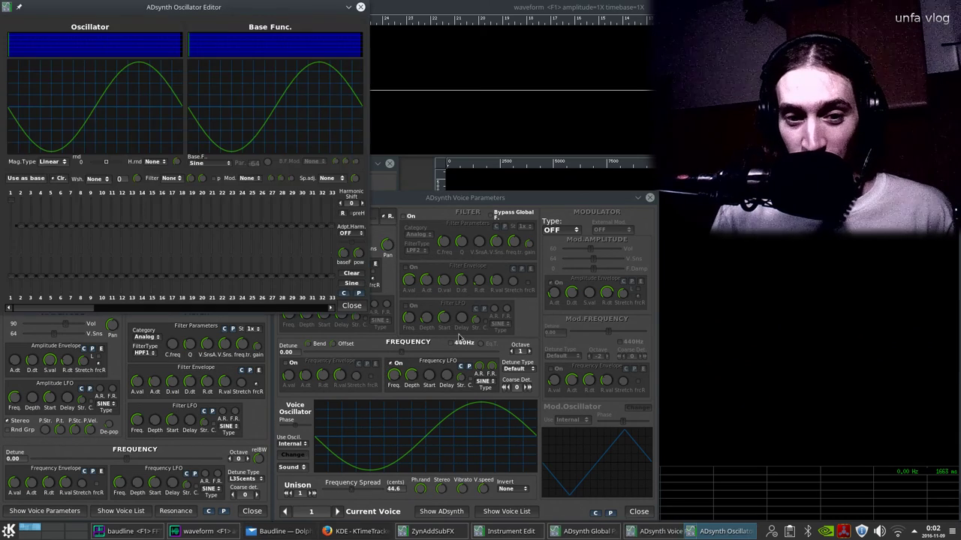
{"action": "left_click", "coordinate": [225, 163]}
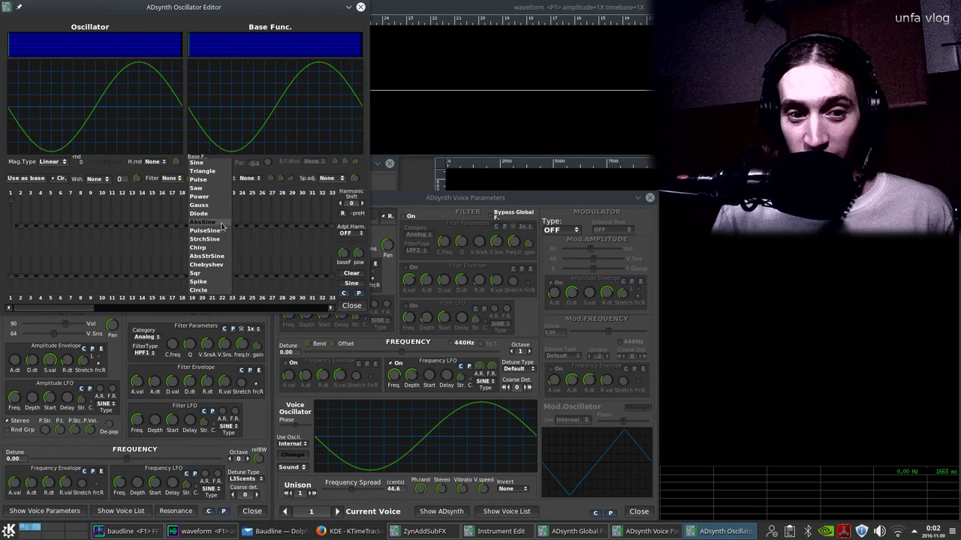
{"action": "left_click", "coordinate": [218, 240]}
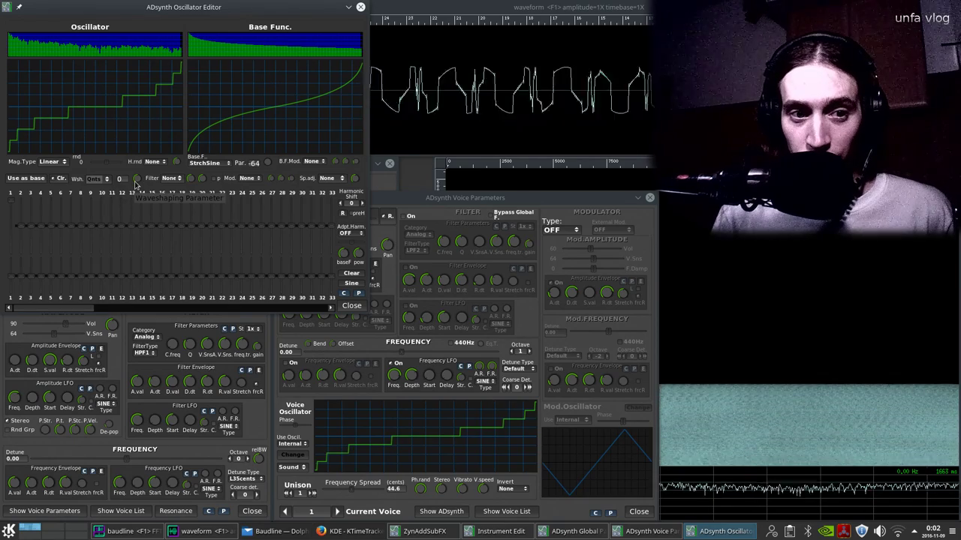
Apply a BP2 filter to voice 1's oscillator, adjust its filter parameters and close the oscillator editor.
{"action": "left_click", "coordinate": [170, 178]}
{"action": "left_click", "coordinate": [187, 183]}
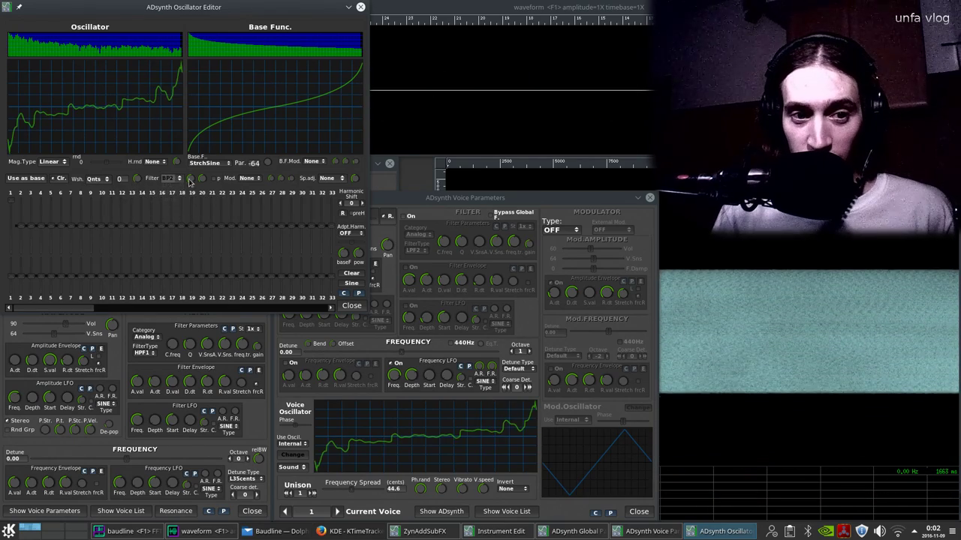
{"action": "left_click_drag", "start_coordinate": [208, 173], "coordinate": [210, 88]}
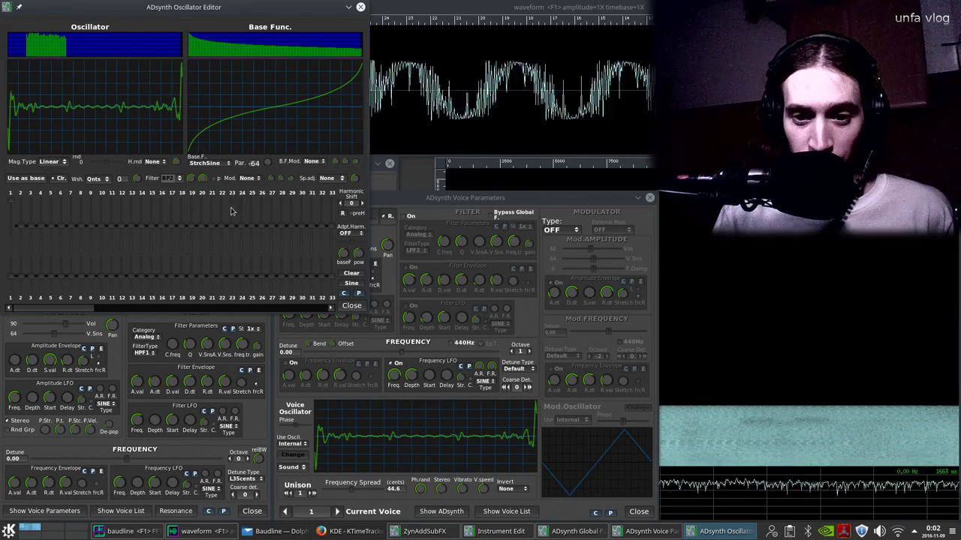
{"action": "left_click", "coordinate": [344, 306]}
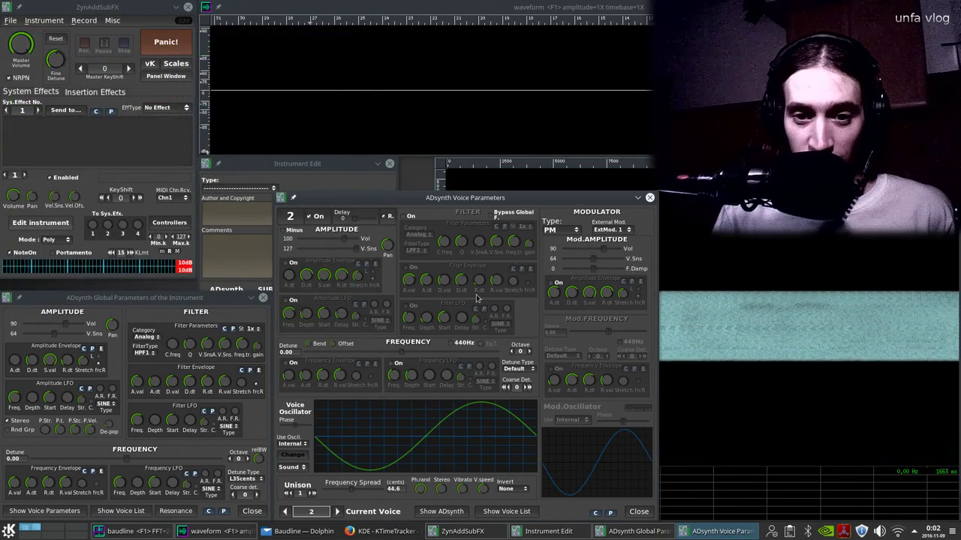
Try voice 2's modulator amplitude volume at 49, and set it to 94.
{"action": "left_click_drag", "start_coordinate": [589, 244], "coordinate": [587, 245]}
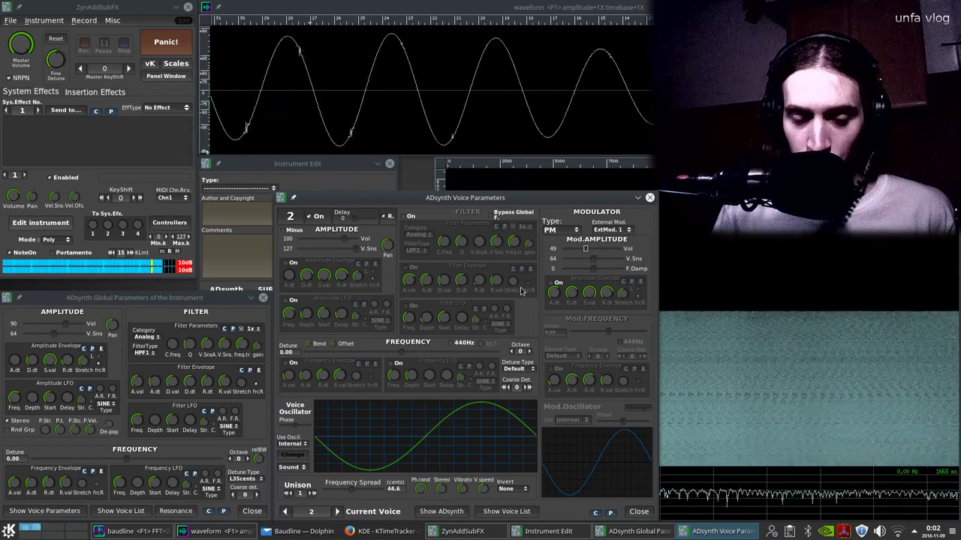
{"action": "left_click_drag", "start_coordinate": [593, 249], "coordinate": [594, 248]}
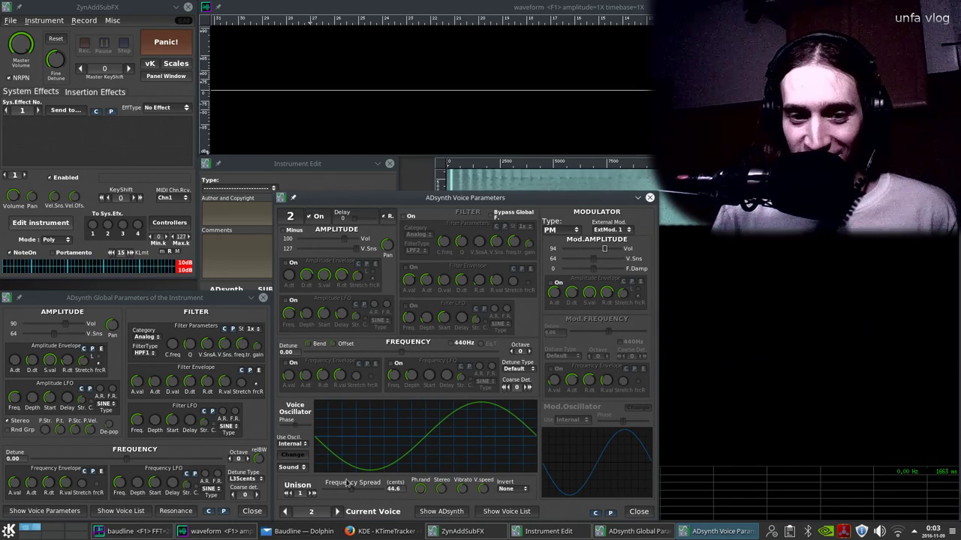
Reopen voice 1's oscillator editor, readjust the BP2 filter parameters, change the adaptive harmonics mode and close the editor.
{"action": "left_click", "coordinate": [284, 511]}
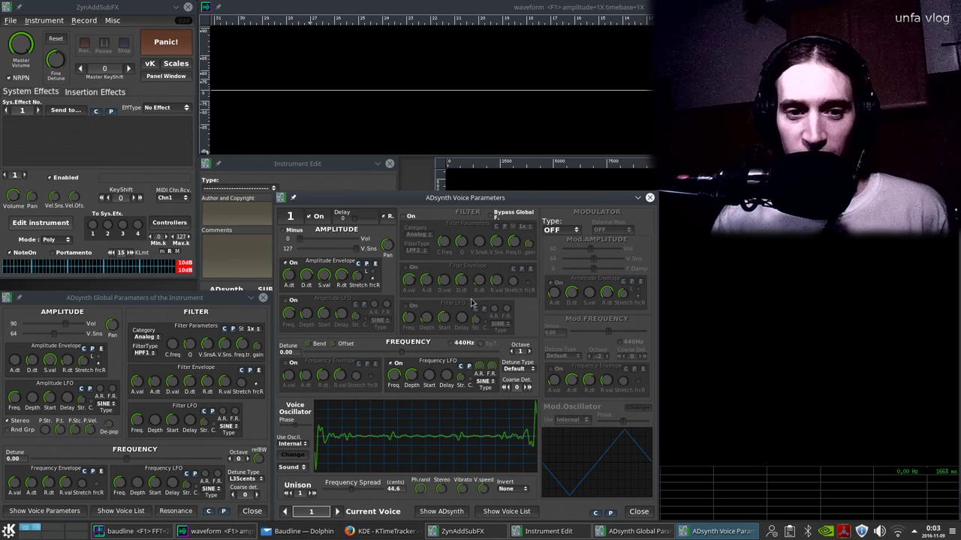
{"action": "left_click", "coordinate": [292, 455]}
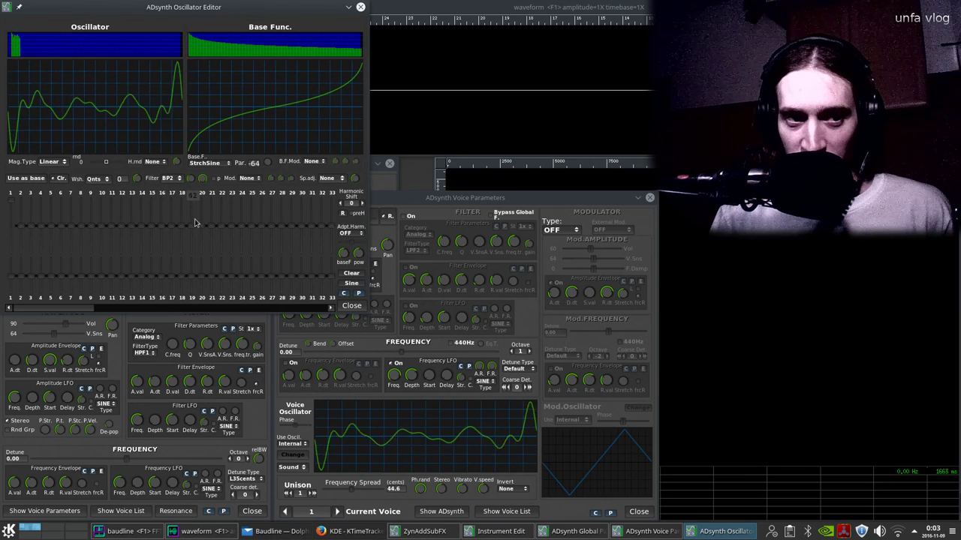
{"action": "left_click_drag", "start_coordinate": [199, 237], "coordinate": [200, 238]}
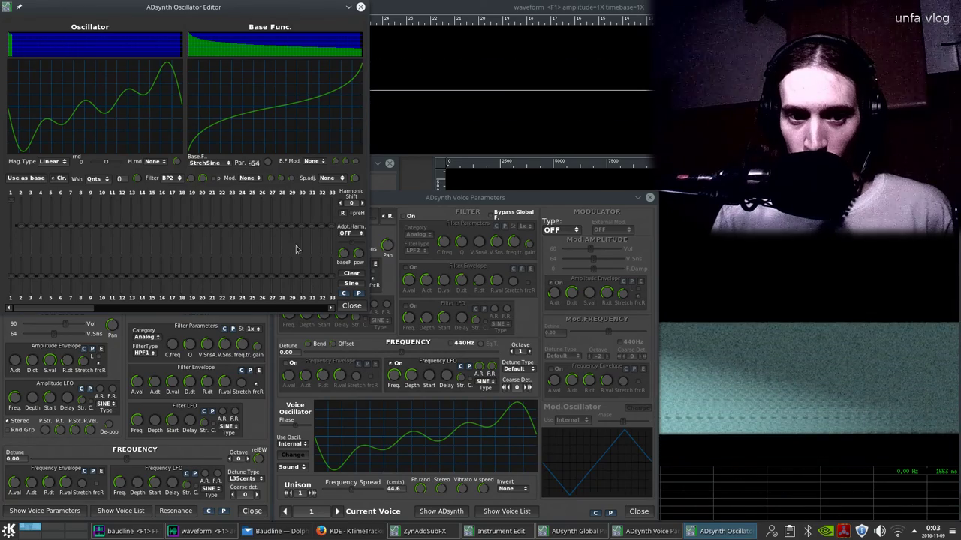
{"action": "left_click", "coordinate": [210, 239]}
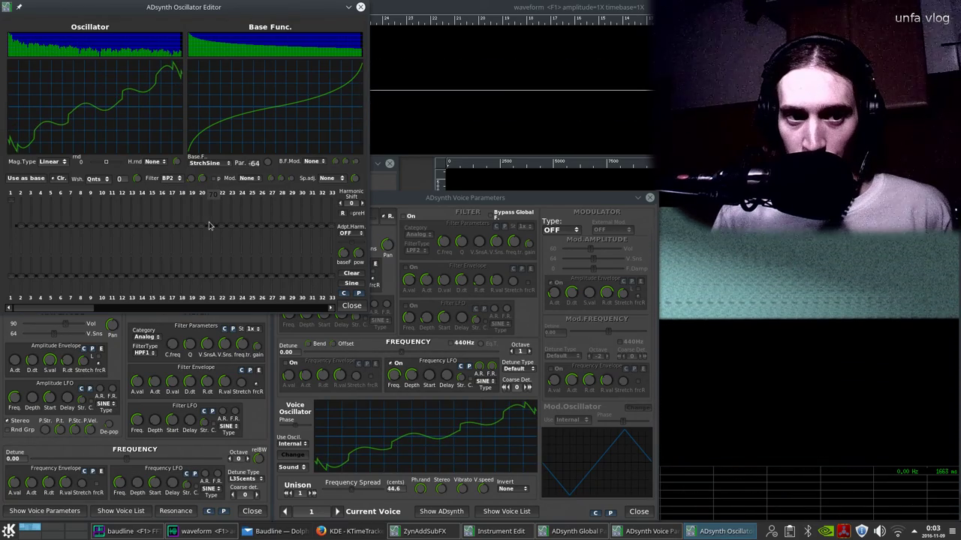
{"action": "scroll", "coordinate": [350, 233], "scroll_direction": "down", "scroll_amount": 5}
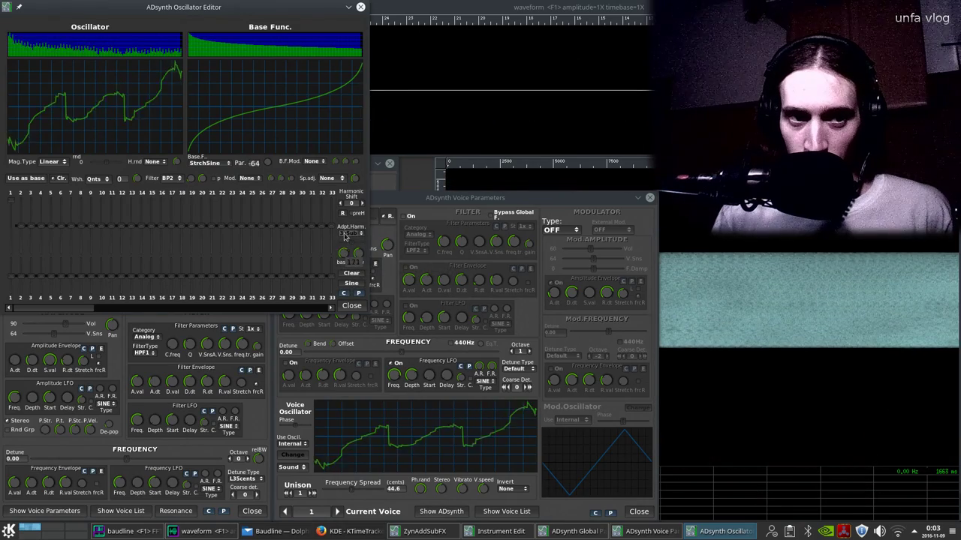
{"action": "scroll", "coordinate": [343, 255], "scroll_direction": "down", "scroll_amount": 3}
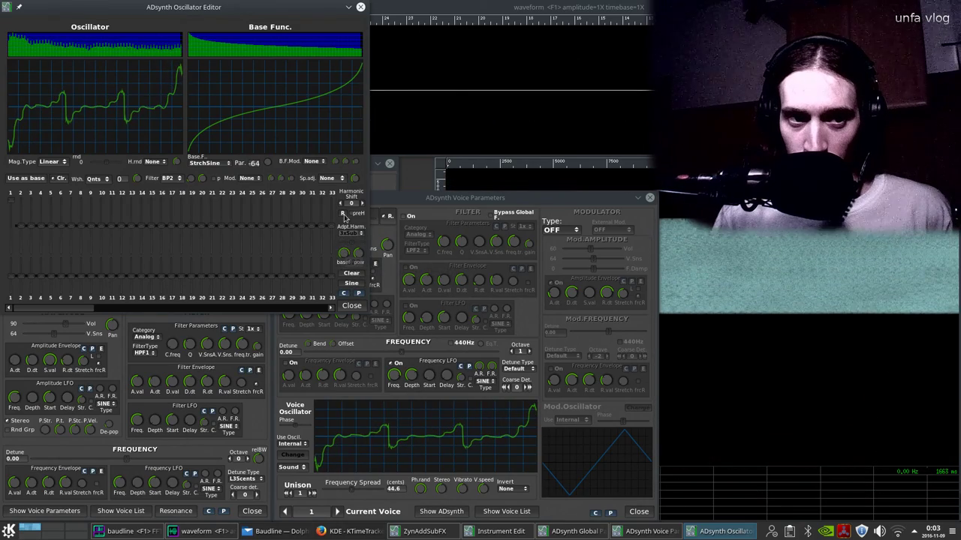
{"action": "left_click", "coordinate": [353, 306]}
Enable voice 1's filter, adjust its center frequency and set the filter type to BPF2.
{"action": "left_click", "coordinate": [412, 216]}
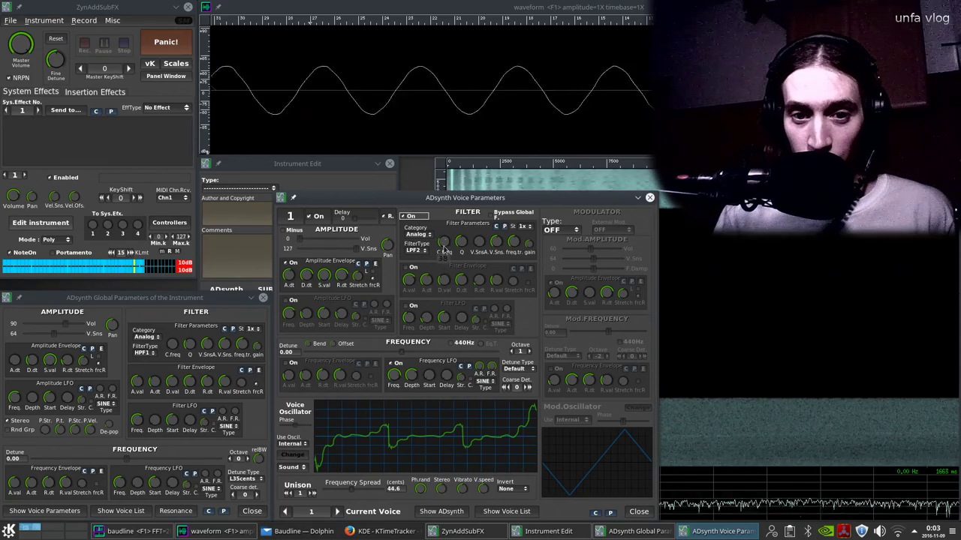
{"action": "mouse_move", "coordinate": [446, 263]}
{"action": "left_mouse_down"}
{"action": "mouse_move", "coordinate": [455, 248]}
{"action": "mouse_move", "coordinate": [454, 257]}
{"action": "left_mouse_up"}
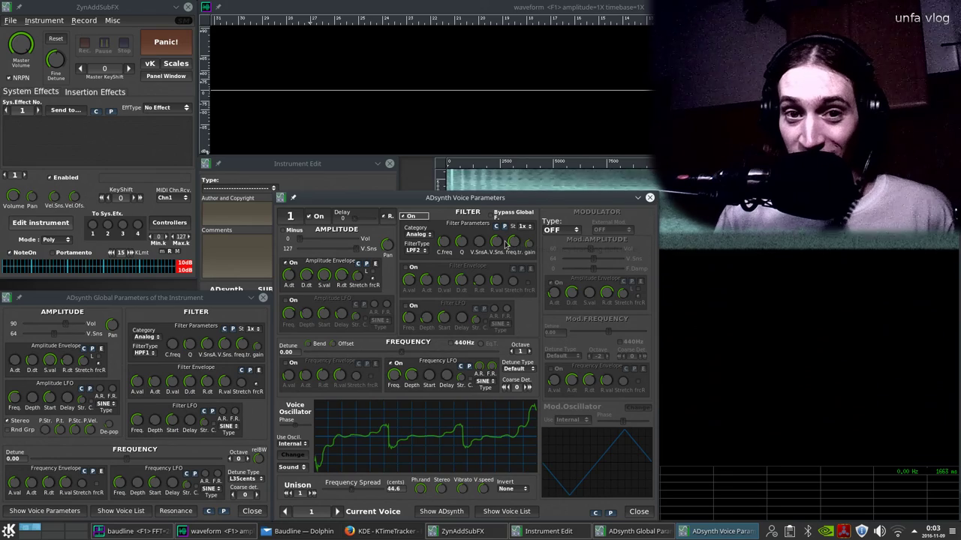
{"action": "left_click", "coordinate": [423, 251]}
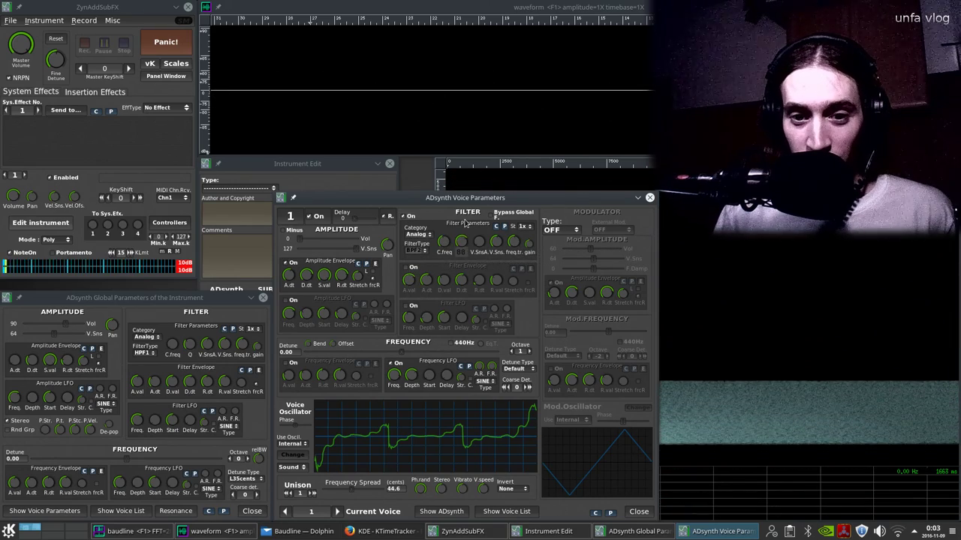
Turn off voice 2 and audition voice 1 alone at amplitude volume 87, with its filter stages at 4x.
{"action": "left_click", "coordinate": [337, 511]}
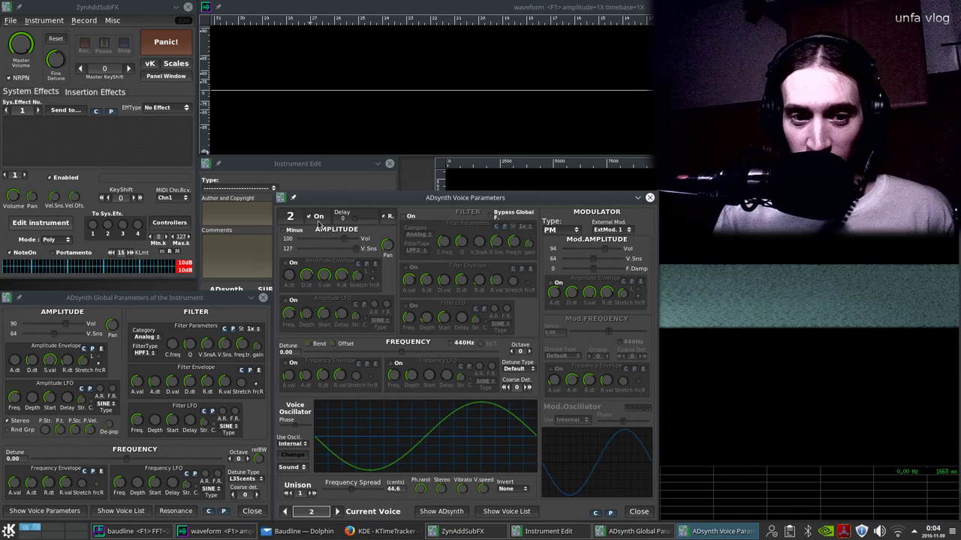
{"action": "left_click", "coordinate": [286, 511]}
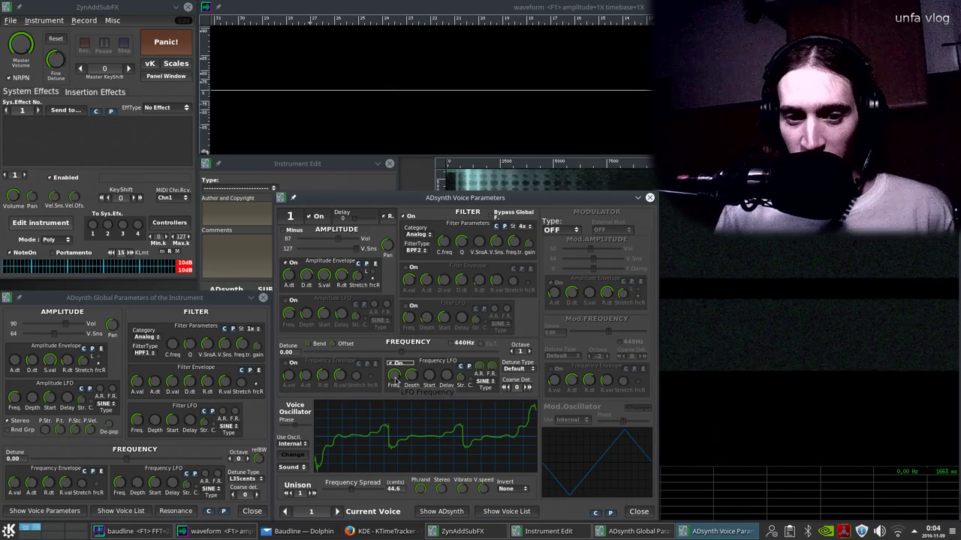
Turn voice 2 back on, toggle voice 1 off and on, and set voice 1's amplitude volume to 0.
{"action": "left_click", "coordinate": [337, 511]}
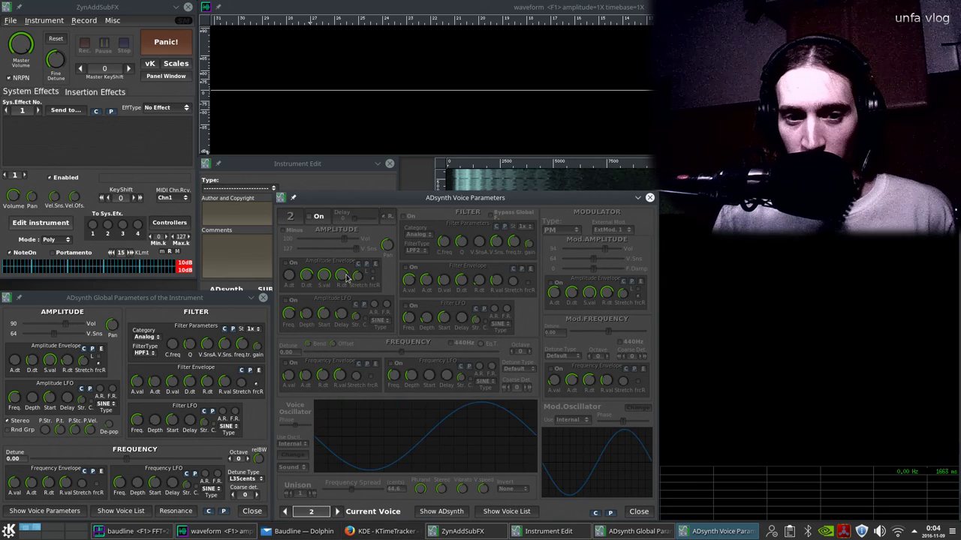
{"action": "left_click", "coordinate": [318, 217]}
{"action": "left_click", "coordinate": [285, 511]}
{"action": "left_click", "coordinate": [319, 217]}
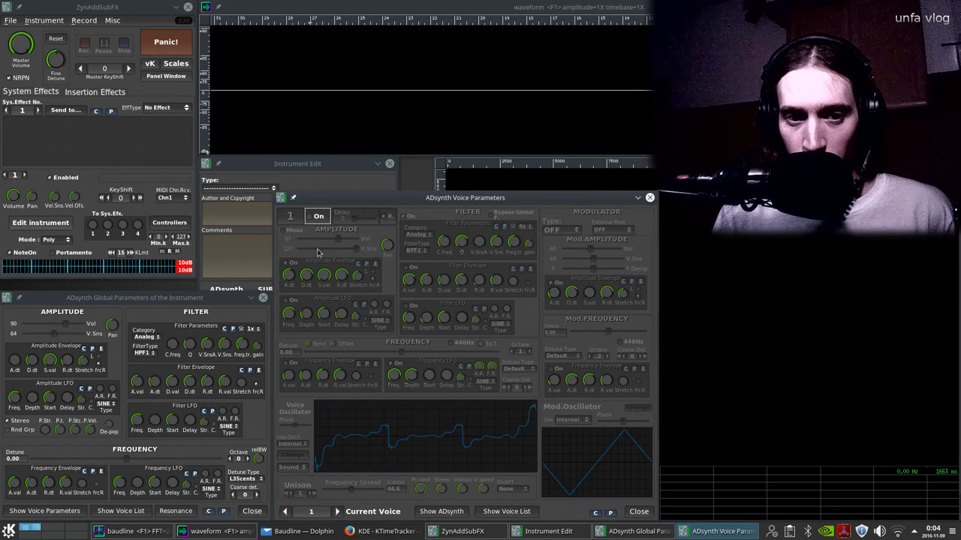
{"action": "left_click", "coordinate": [319, 217]}
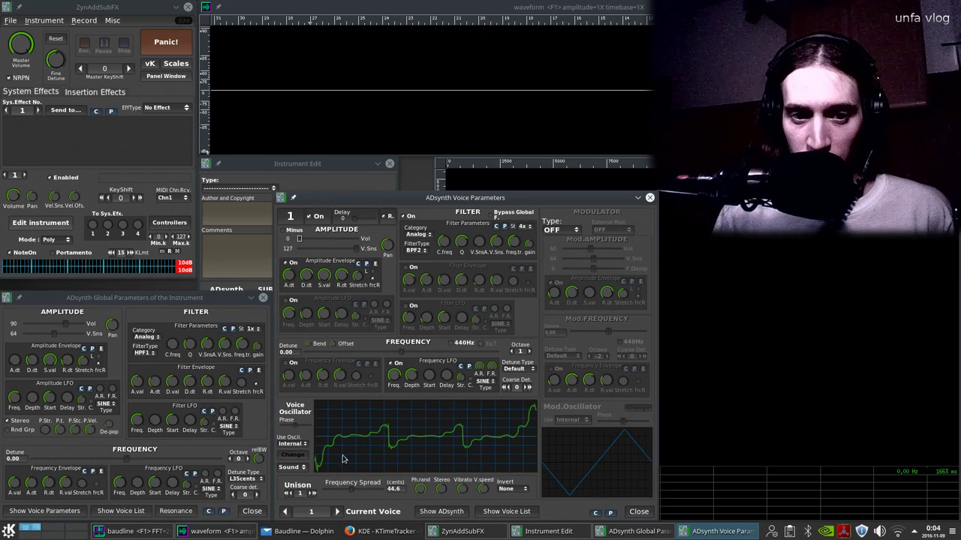
Raise voice 2's amplitude volume to 127 and set the instrument's global amplitude volume to 67.
{"action": "left_click", "coordinate": [337, 511]}
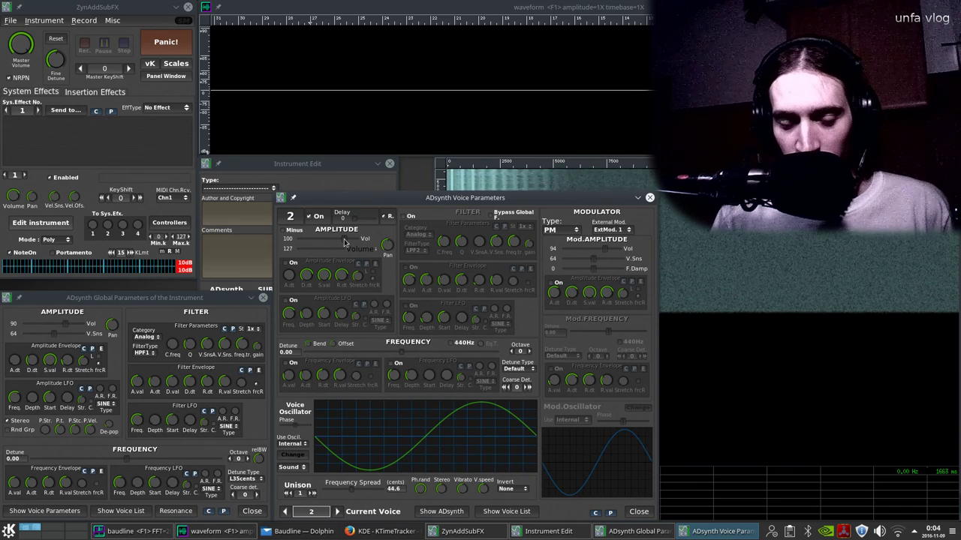
{"action": "left_click_drag", "start_coordinate": [344, 242], "coordinate": [365, 241]}
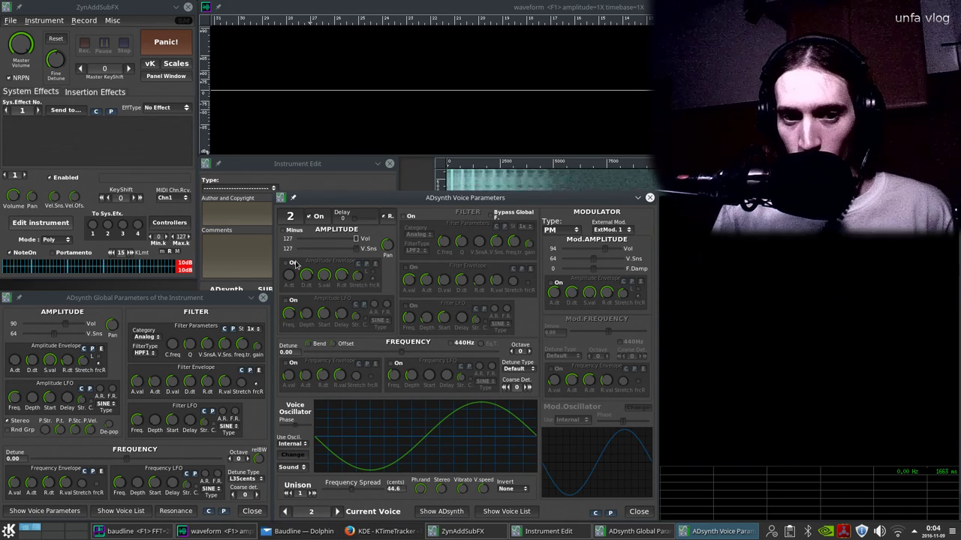
{"action": "left_click", "coordinate": [638, 511]}
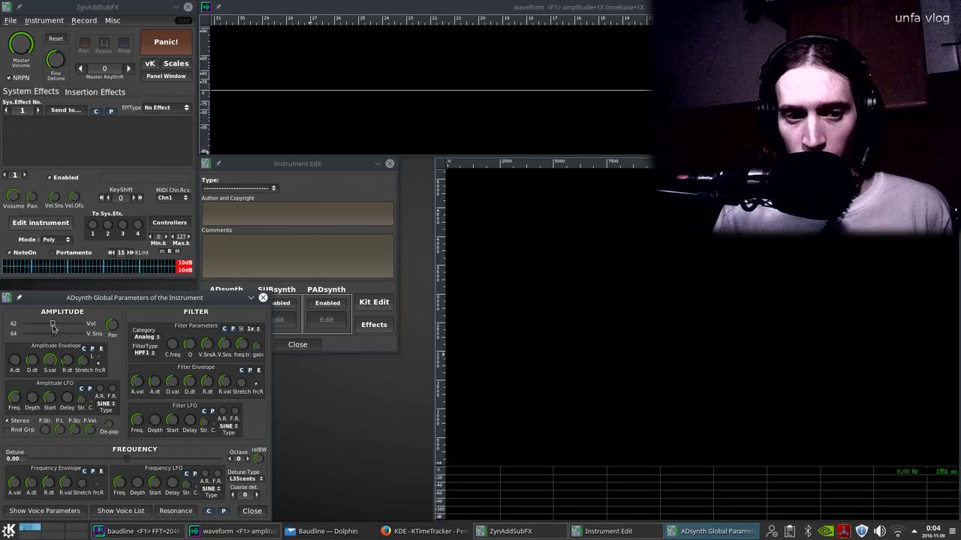
{"action": "left_click_drag", "start_coordinate": [52, 325], "coordinate": [50, 324]}
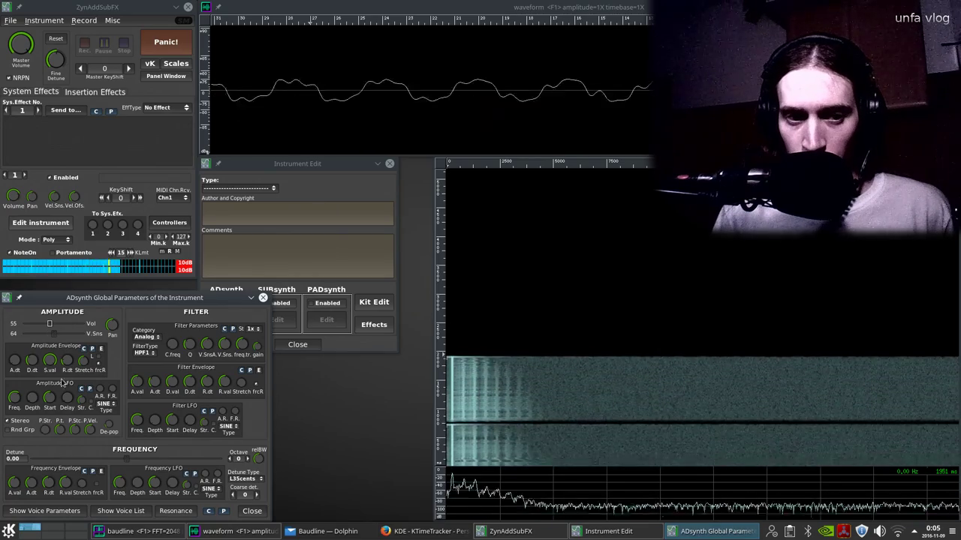
{"action": "left_click_drag", "start_coordinate": [50, 325], "coordinate": [55, 325]}
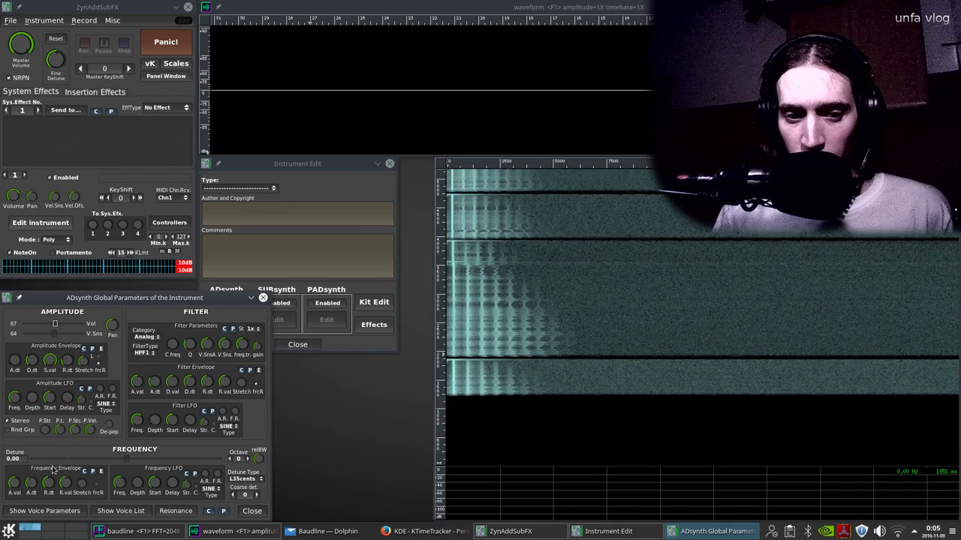
Reopen the voice parameters, set voice 2's oscillator base function to Saw and lower its base function parameter.
{"action": "left_click", "coordinate": [44, 511]}
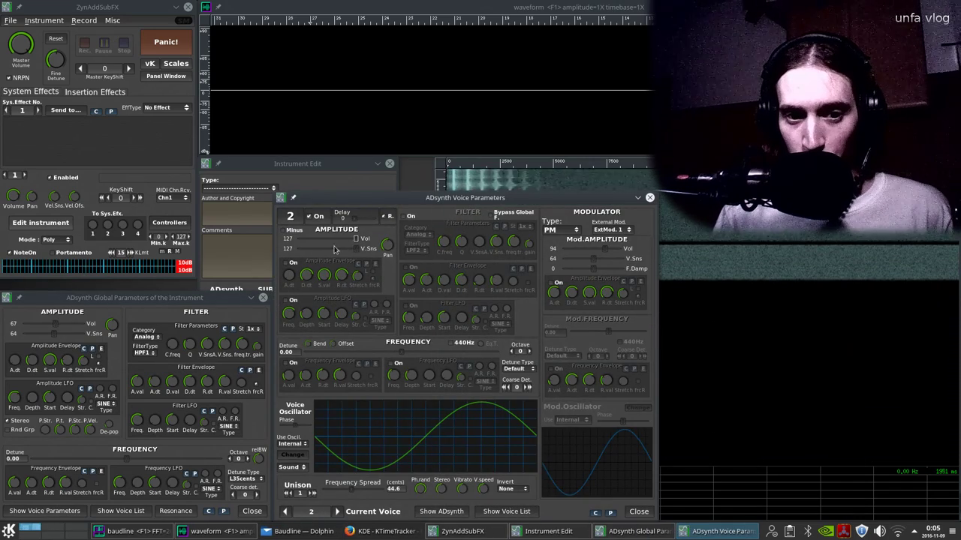
{"action": "left_click", "coordinate": [285, 512]}
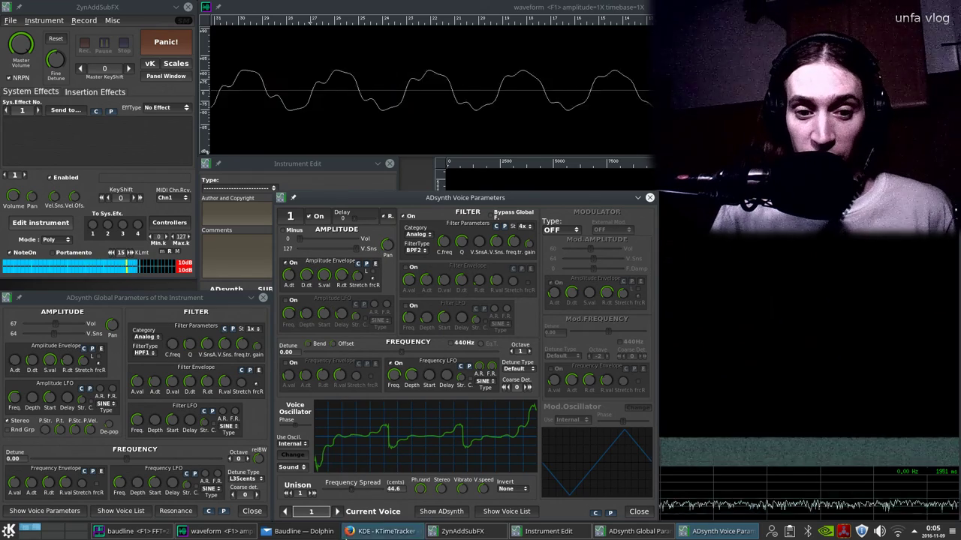
{"action": "left_click", "coordinate": [337, 511]}
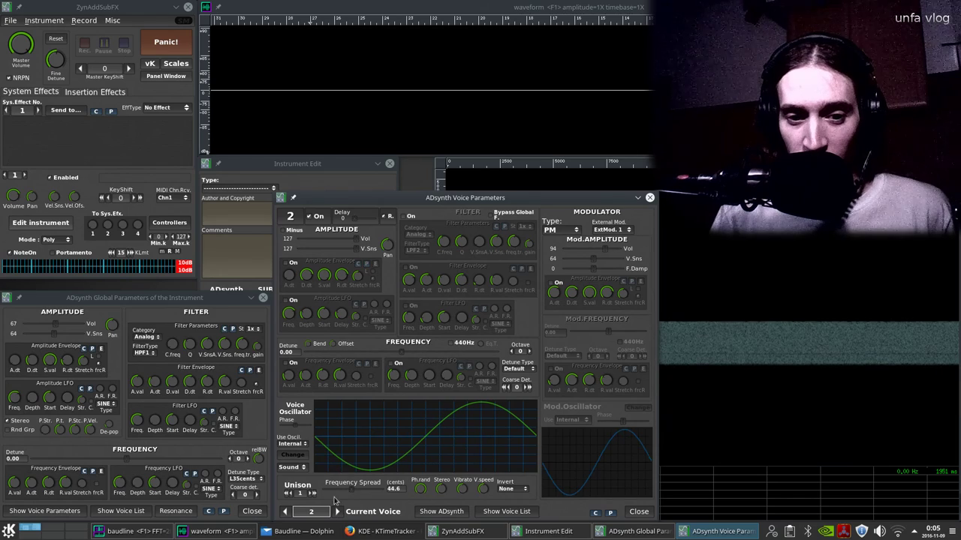
{"action": "left_click", "coordinate": [293, 455]}
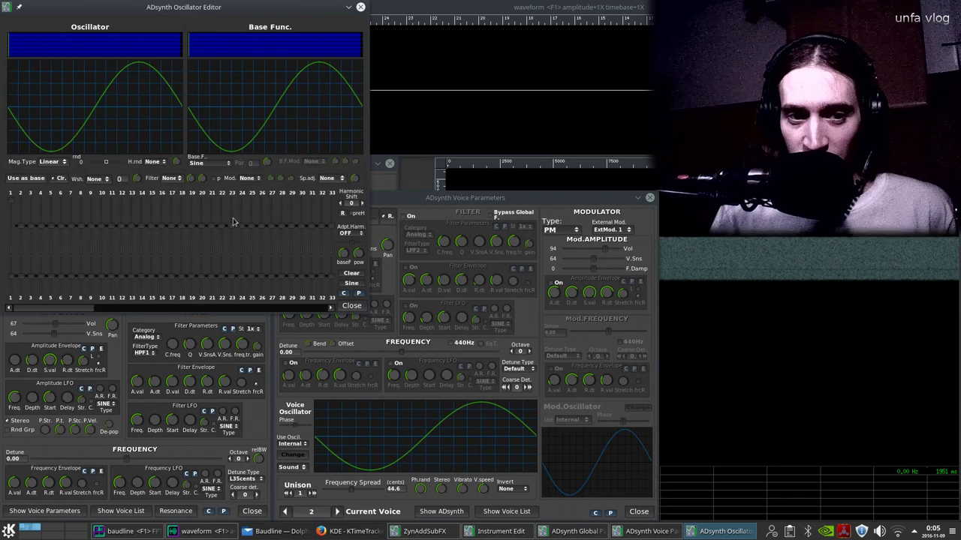
{"action": "left_click", "coordinate": [219, 171]}
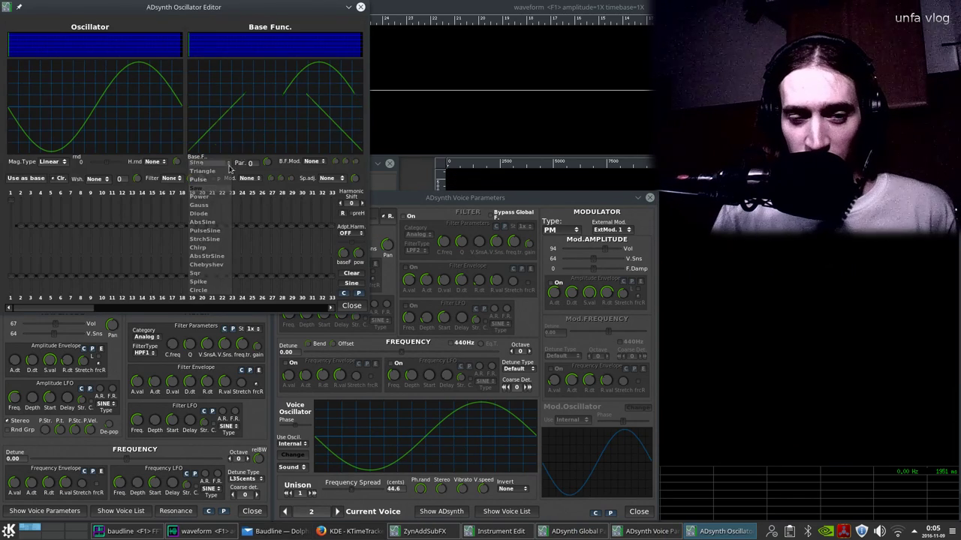
{"action": "left_click", "coordinate": [198, 188]}
{"action": "left_click_drag", "start_coordinate": [267, 163], "coordinate": [252, 348]}
{"action": "left_click", "coordinate": [351, 306]}
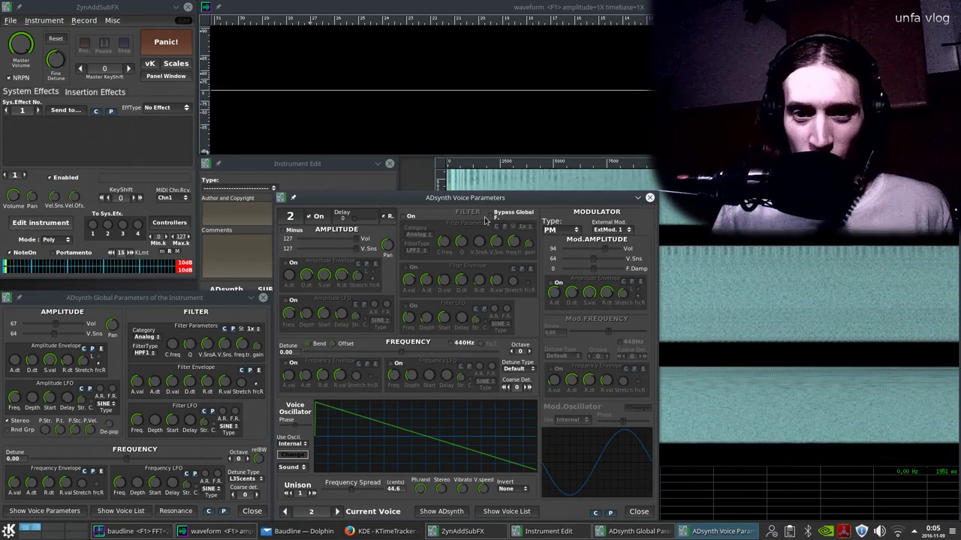
Reduce voice 2's modulator amplitude volume to 69.
{"action": "left_click_drag", "start_coordinate": [605, 250], "coordinate": [593, 252]}
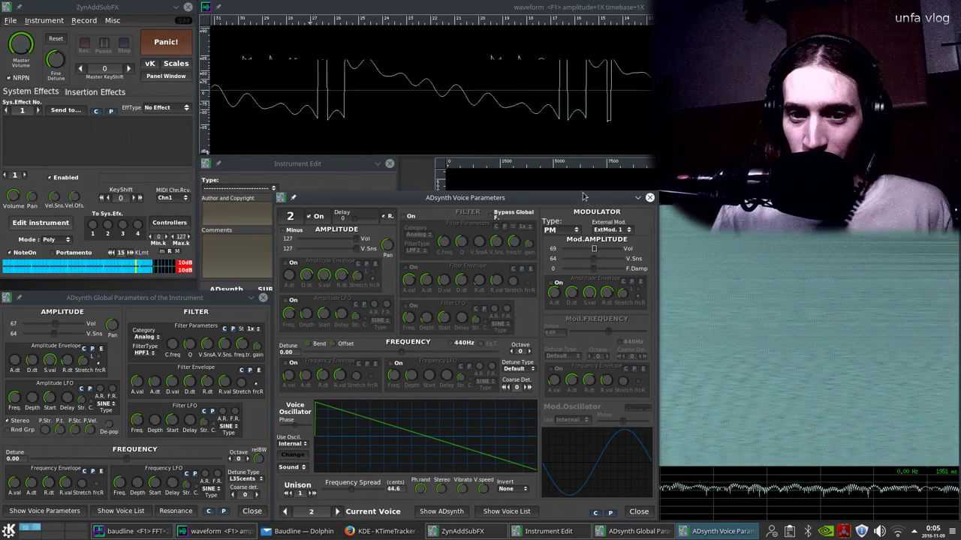
Move the voice parameters window aside and set the filter in voice 2's oscillator editor to LP1.
{"action": "left_click_drag", "start_coordinate": [593, 212], "coordinate": [343, 161]}
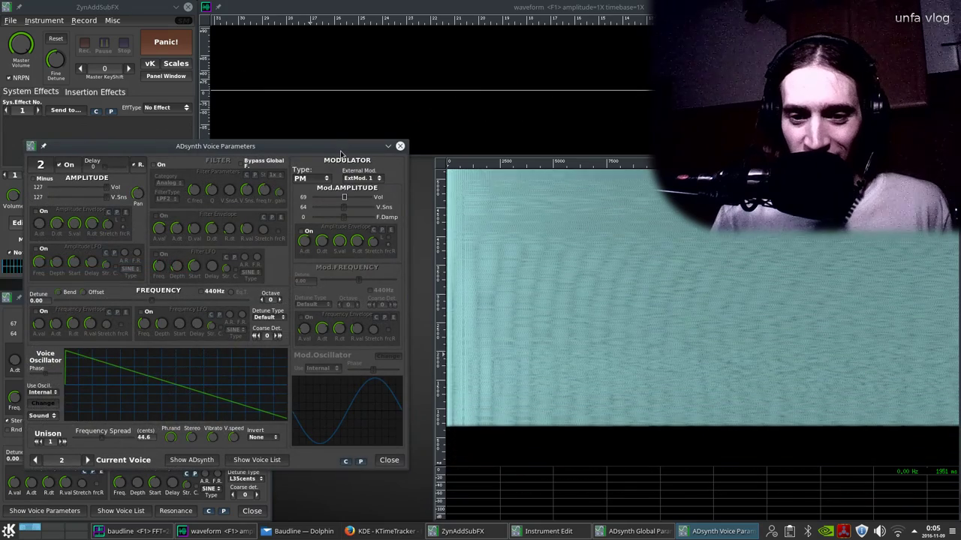
{"action": "left_click", "coordinate": [34, 461]}
{"action": "left_click", "coordinate": [88, 461]}
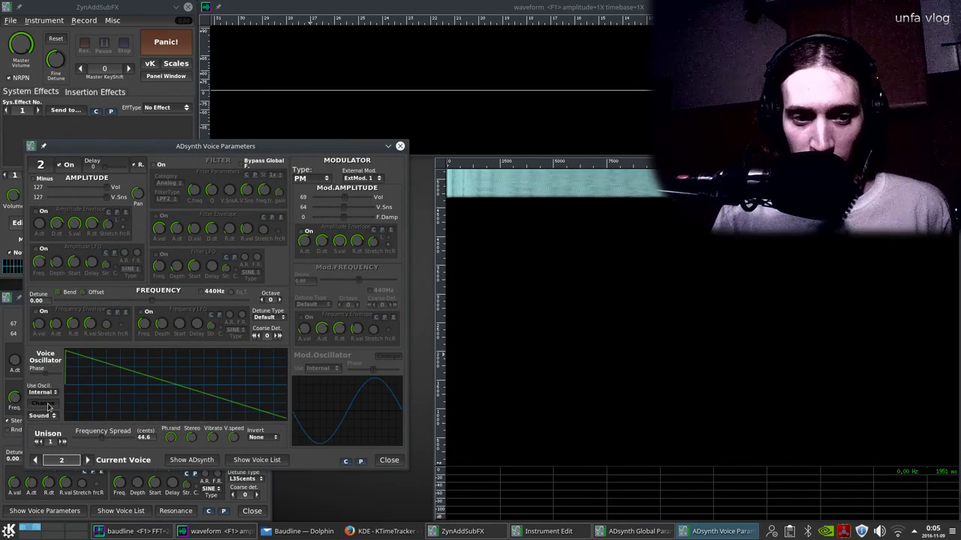
{"action": "left_click", "coordinate": [47, 405]}
{"action": "left_click", "coordinate": [593, 371]}
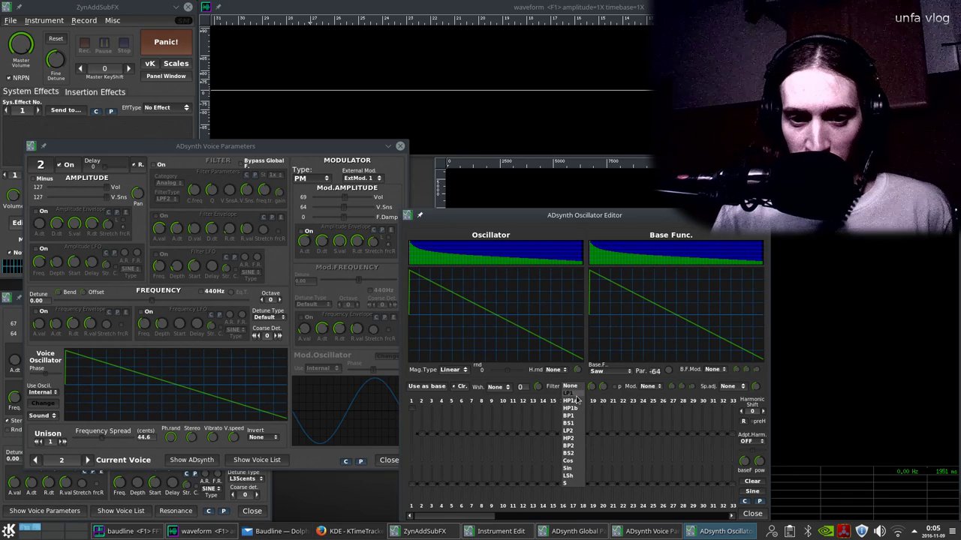
{"action": "left_click", "coordinate": [572, 394]}
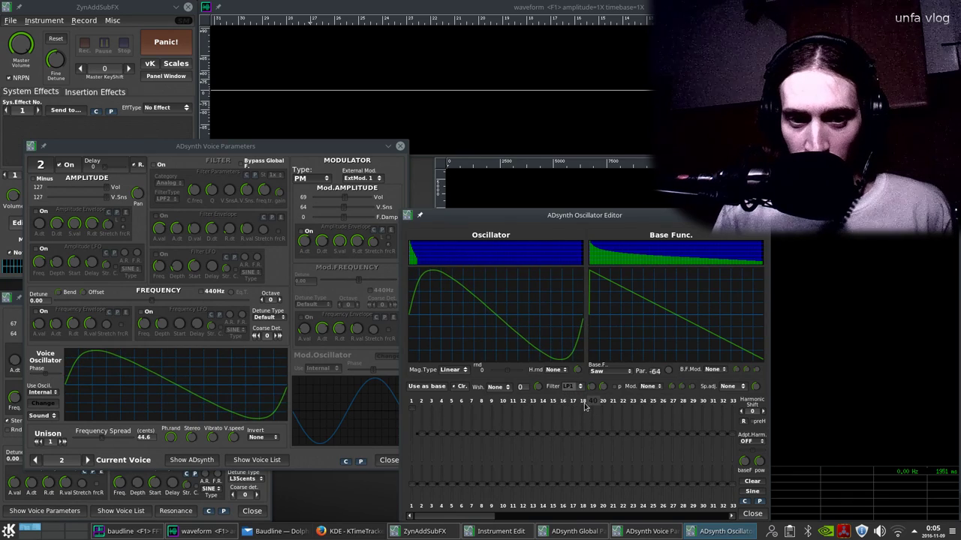
{"action": "left_click", "coordinate": [751, 515]}
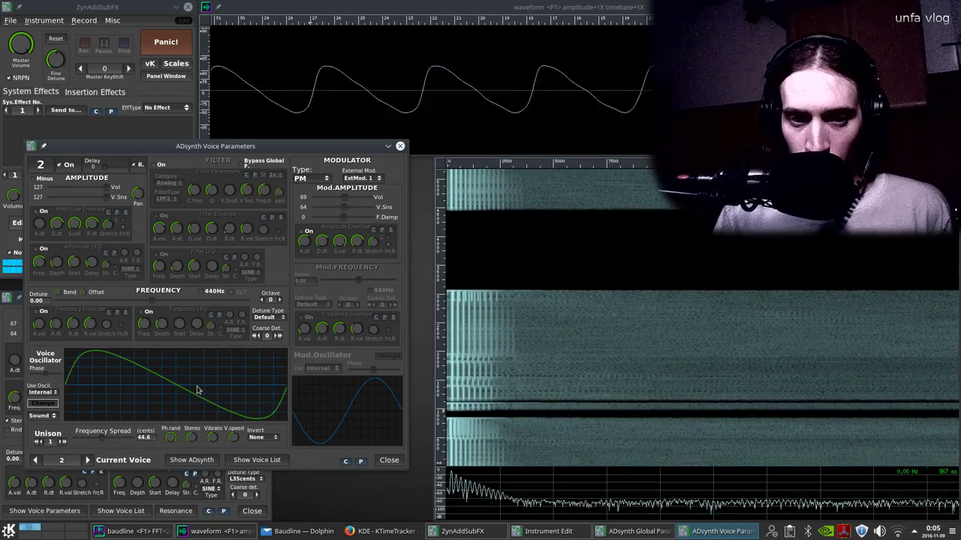
Enable the filter envelope and the filter LFO of voice 1.
{"action": "left_click", "coordinate": [35, 459]}
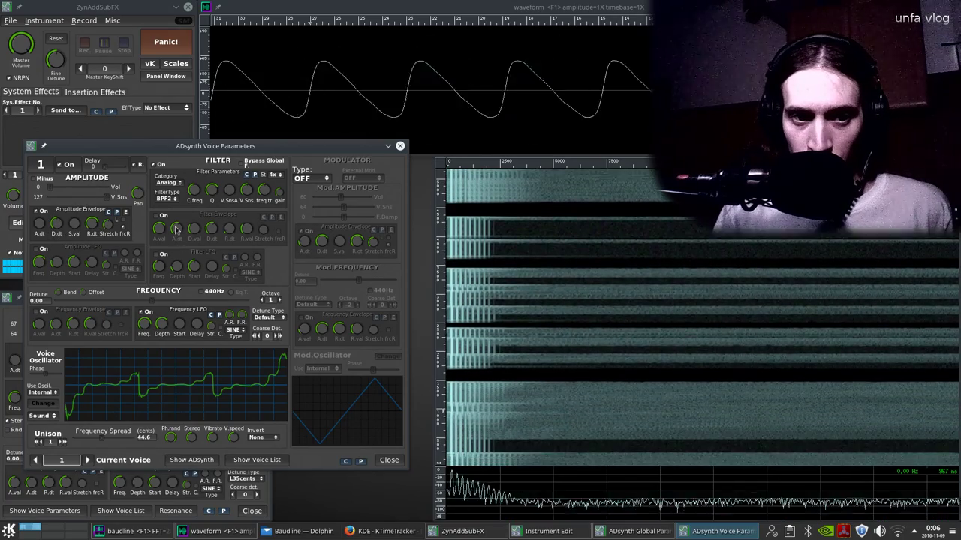
{"action": "left_click", "coordinate": [157, 216]}
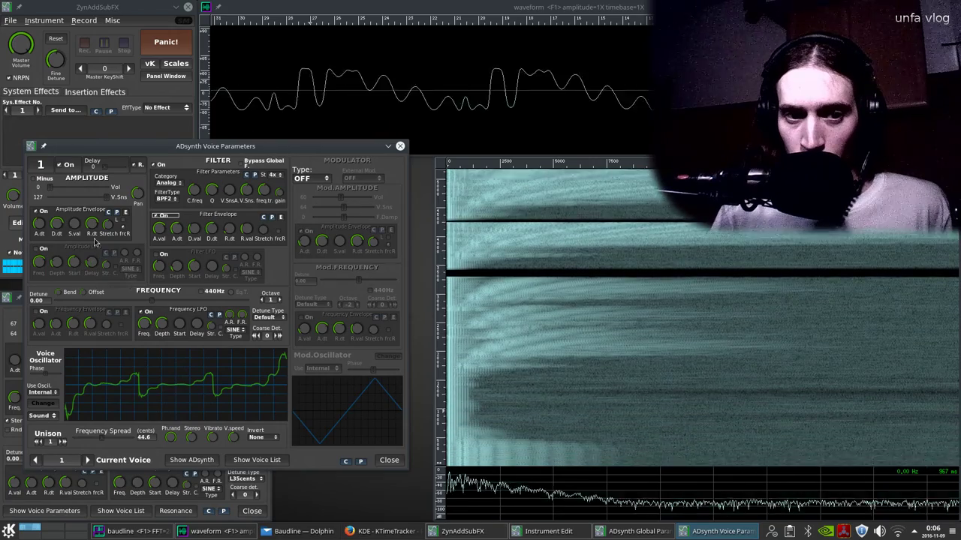
{"action": "left_click", "coordinate": [160, 255]}
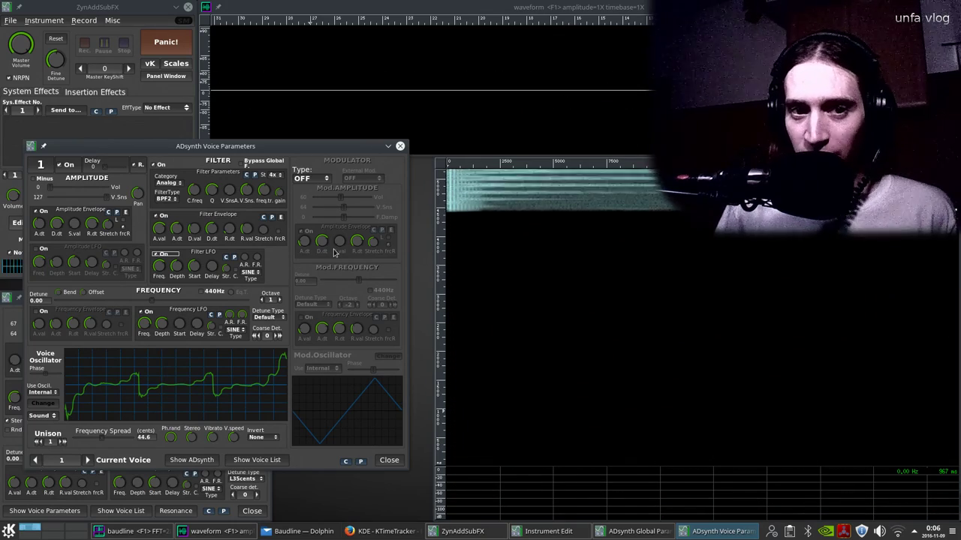
Set voice 1's modulator type to PM, its modulator octave to 0 and its modulator amplitude volume to 127.
{"action": "left_click", "coordinate": [315, 180]}
{"action": "left_click", "coordinate": [308, 209]}
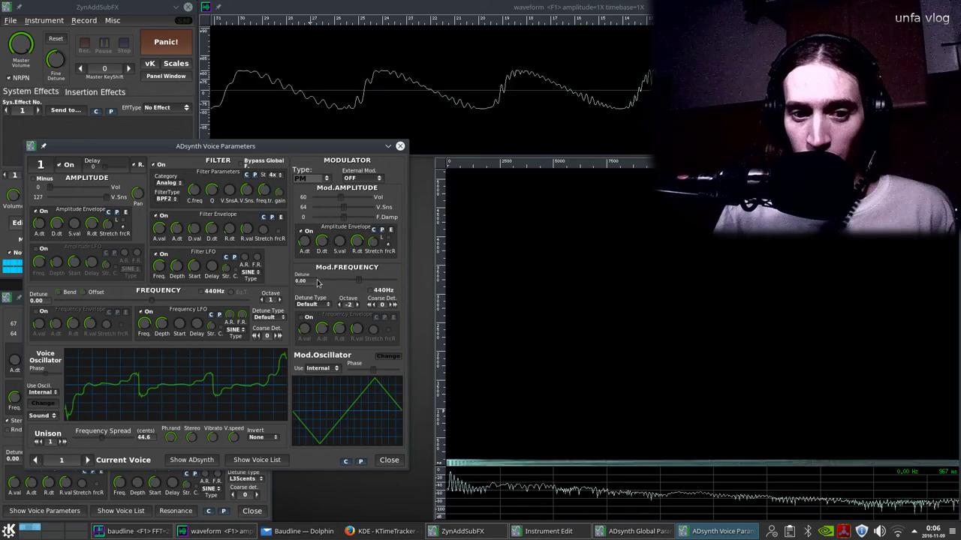
{"action": "left_click_drag", "start_coordinate": [343, 197], "coordinate": [361, 199]}
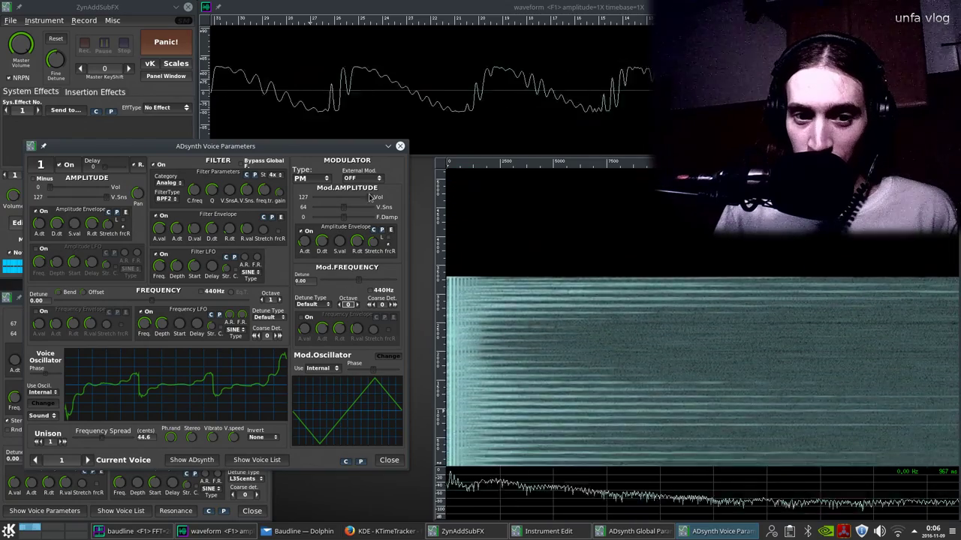
Change voice 1's modulator to FM, set its modulator octave to 2 and lower its modulator amplitude volume to 0.
{"action": "left_click", "coordinate": [314, 177]}
{"action": "left_click", "coordinate": [304, 195]}
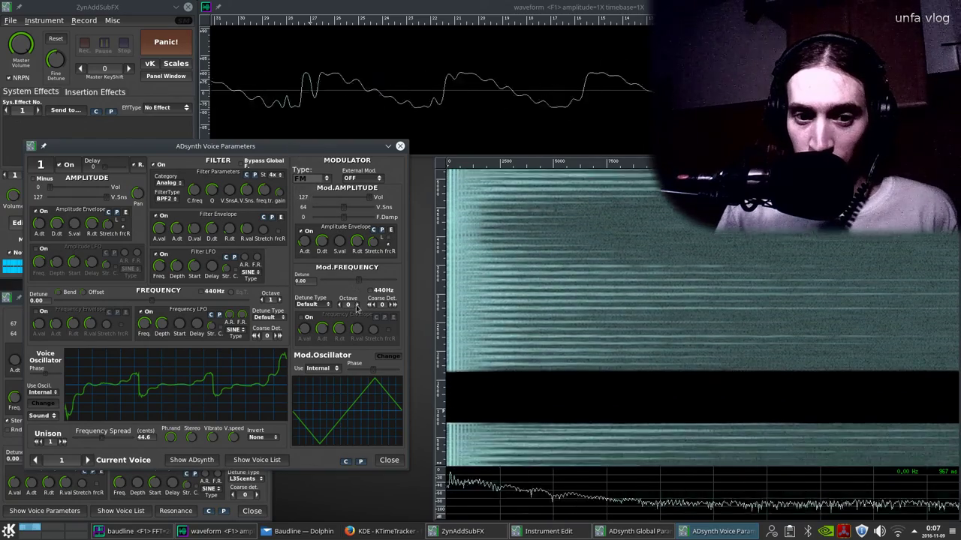
{"action": "left_click", "coordinate": [357, 305]}
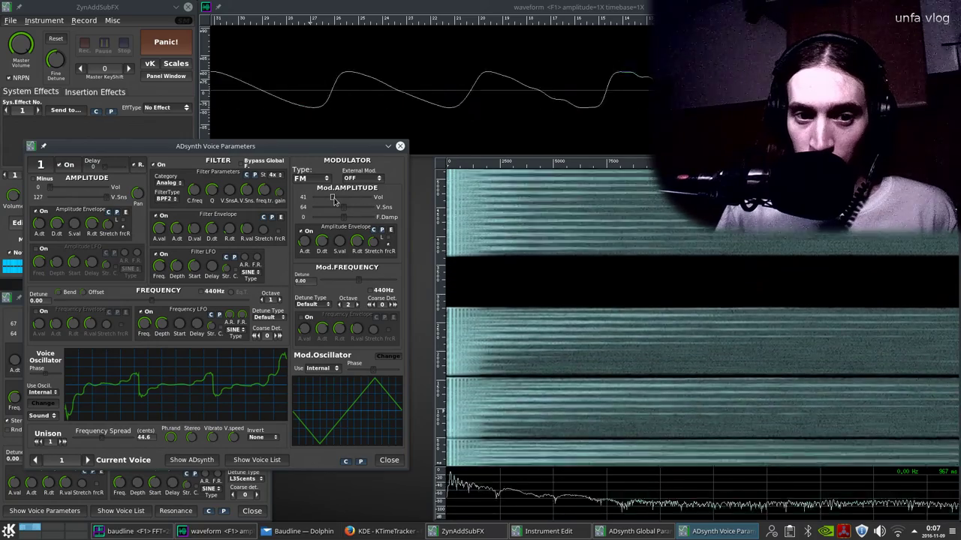
{"action": "left_click", "coordinate": [168, 197]}
{"action": "left_click", "coordinate": [179, 198]}
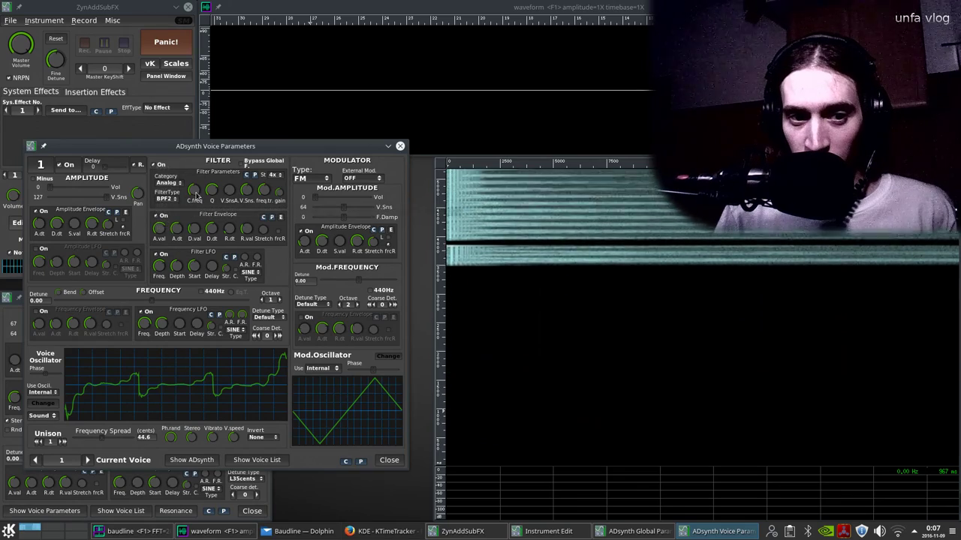
{"action": "left_click_drag", "start_coordinate": [327, 199], "coordinate": [279, 201]}
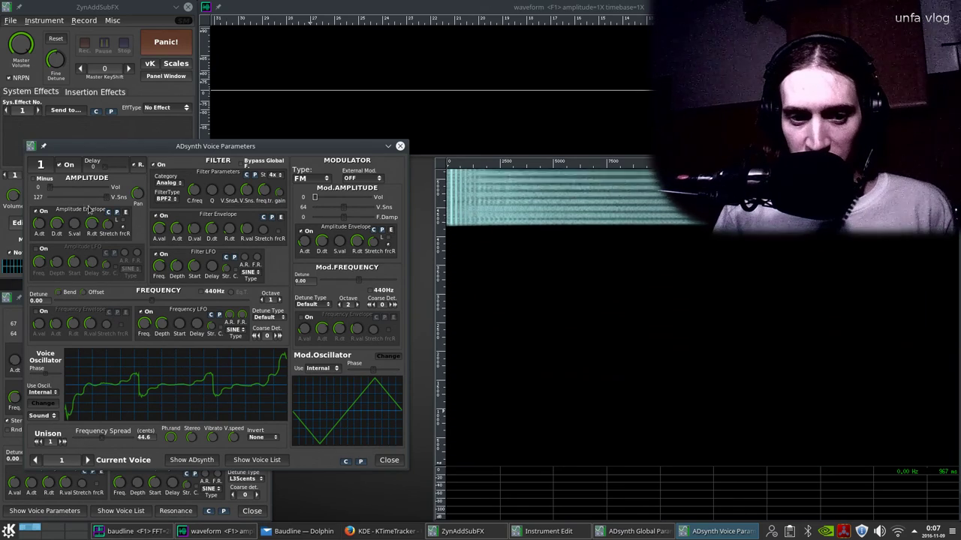
Turn voice 2 off and voice 3 on, leaving voice 3's modulator type at OFF.
{"action": "left_click", "coordinate": [87, 460]}
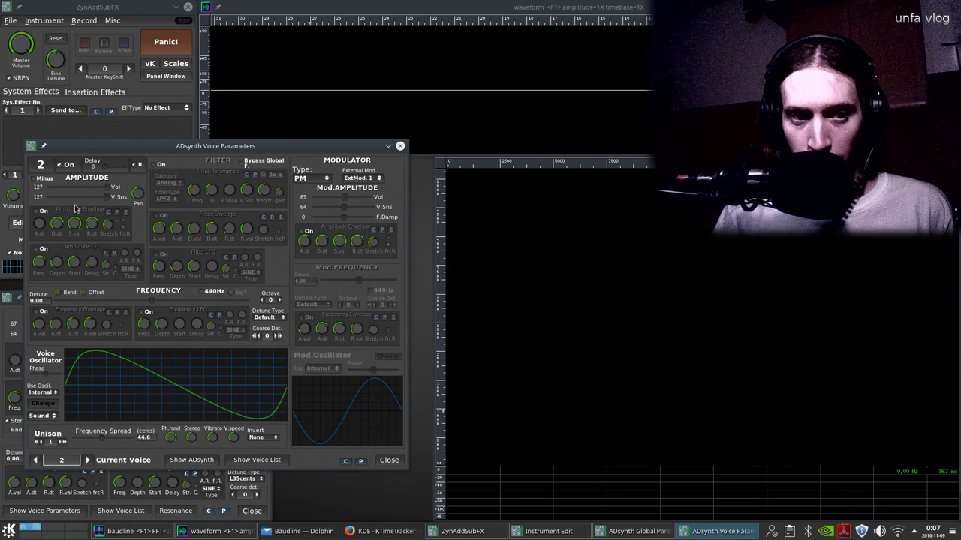
{"action": "left_click", "coordinate": [63, 166]}
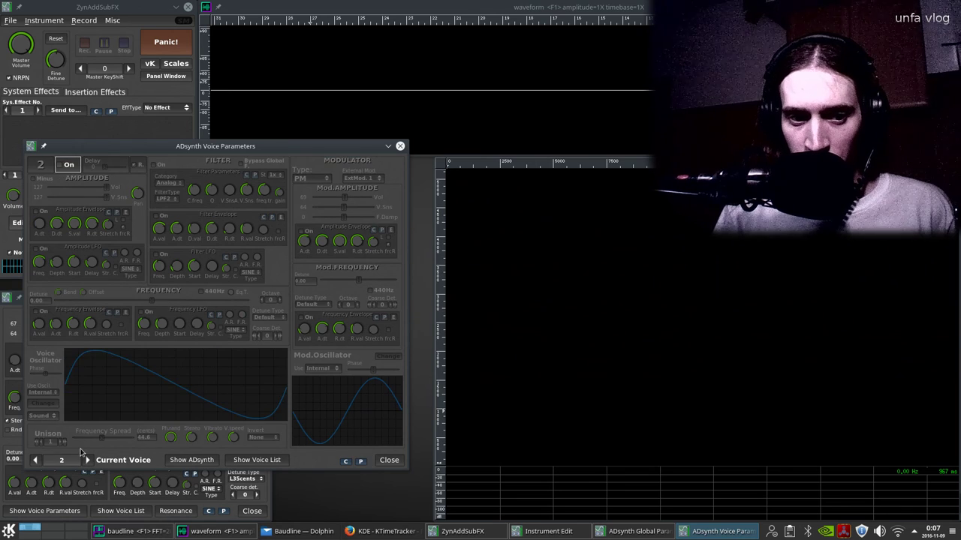
{"action": "left_click", "coordinate": [88, 461]}
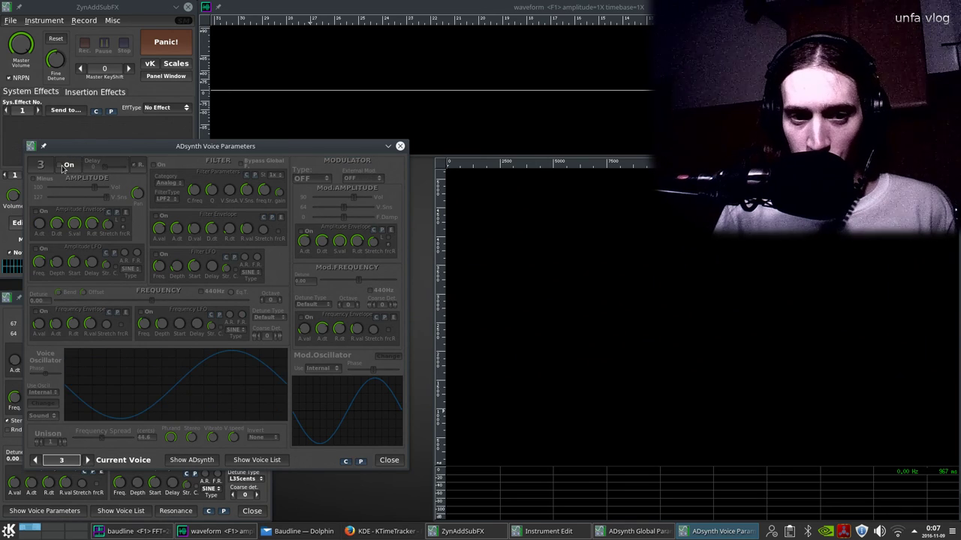
{"action": "left_click", "coordinate": [63, 166]}
{"action": "left_click", "coordinate": [318, 180]}
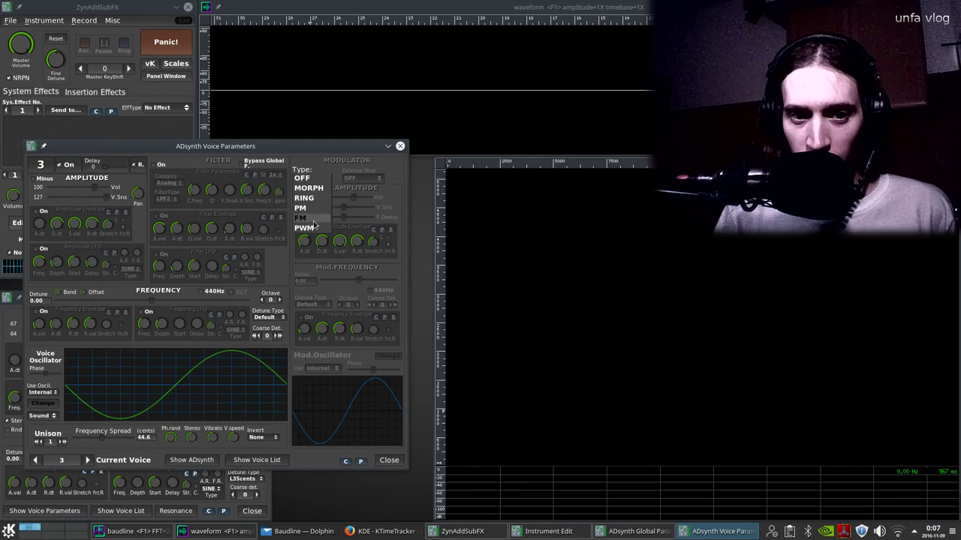
{"action": "key", "text": "Escape"}
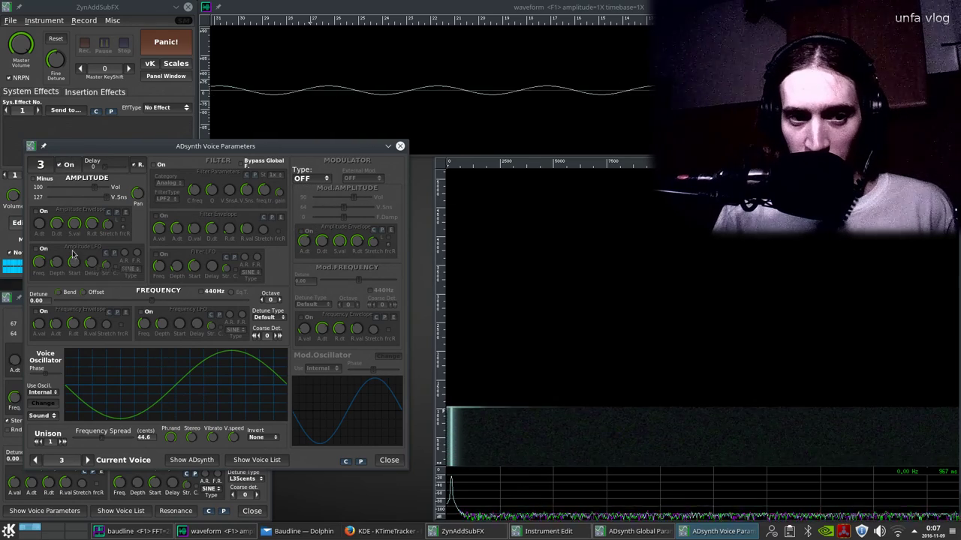
Turn on voice 4 and set its modulator type to PM with ExtMod. 3 as the external modulator.
{"action": "left_click", "coordinate": [87, 460]}
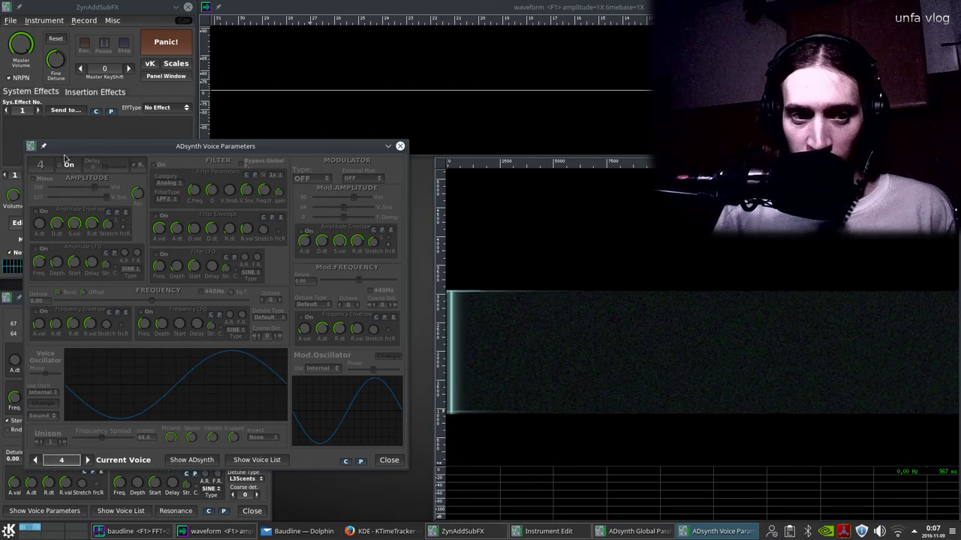
{"action": "left_click", "coordinate": [63, 166]}
{"action": "left_click", "coordinate": [322, 180]}
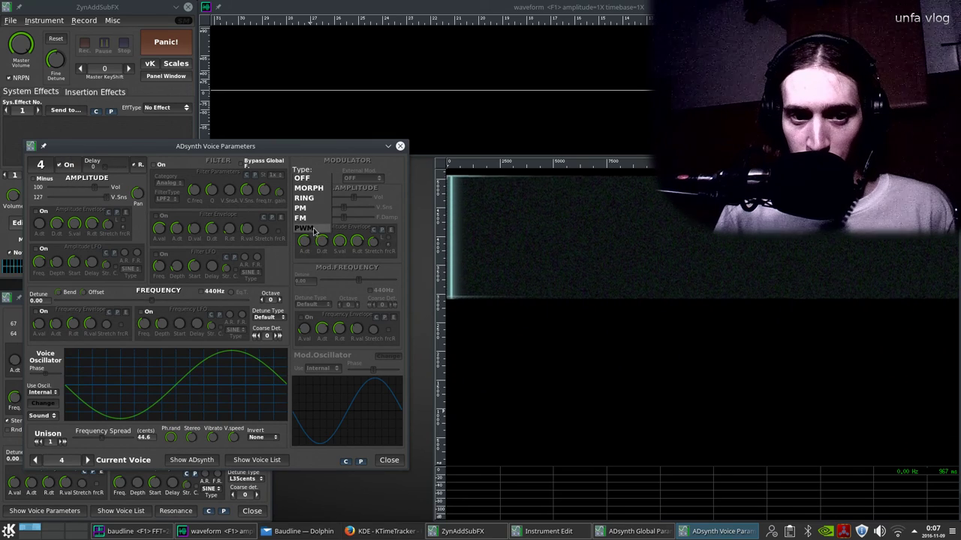
{"action": "key", "text": "Escape"}
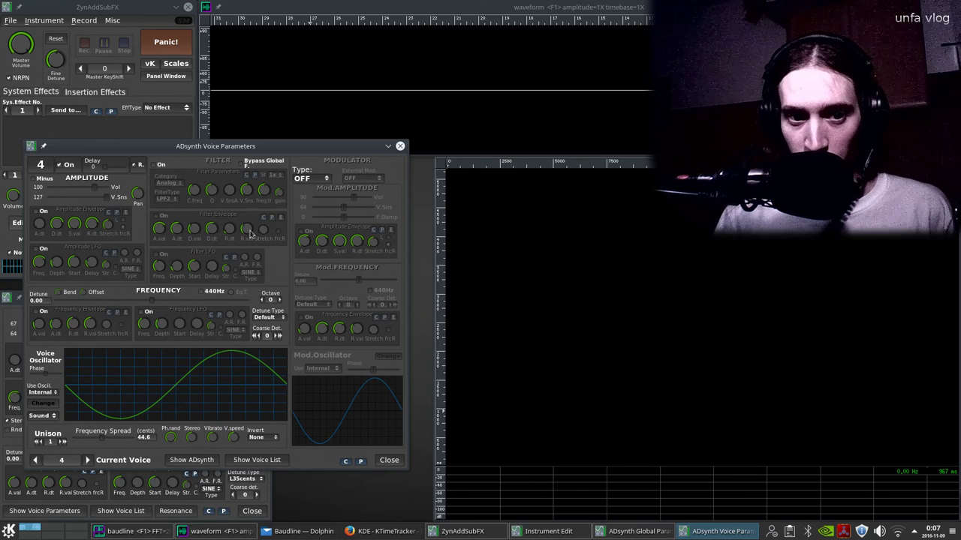
{"action": "left_click", "coordinate": [304, 178]}
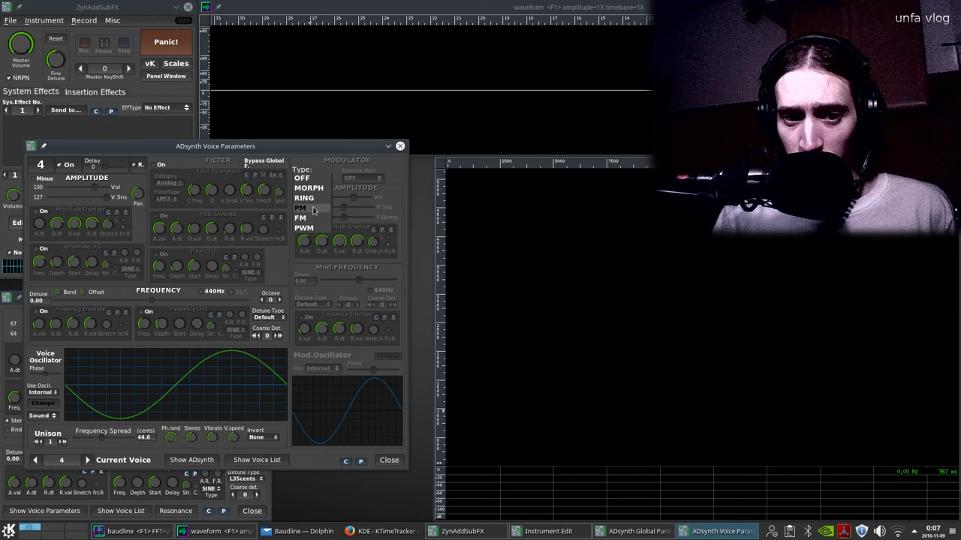
{"action": "left_click", "coordinate": [313, 211]}
{"action": "left_click", "coordinate": [366, 178]}
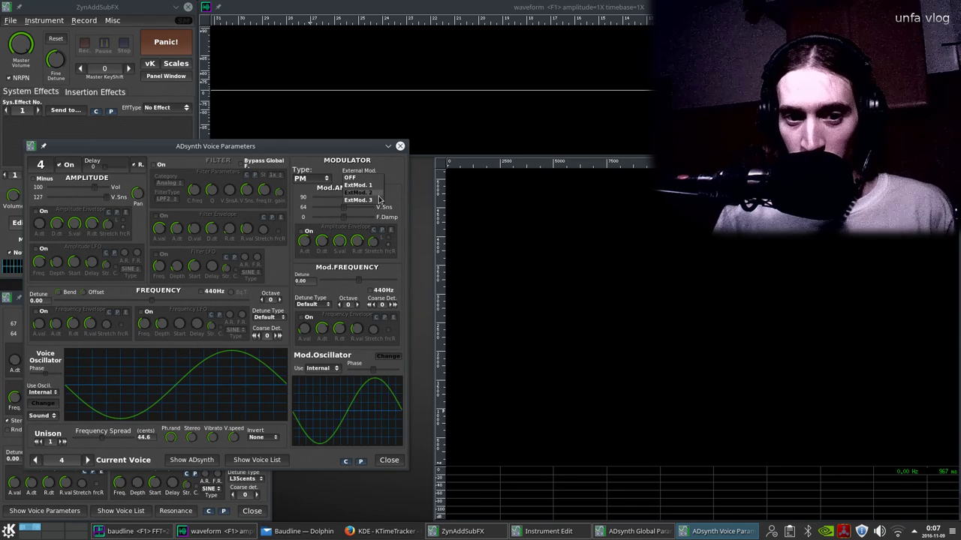
{"action": "left_click", "coordinate": [377, 200]}
Set voice 3's amplitude volume to 0 and voice 4's amplitude volume to 127.
{"action": "left_click", "coordinate": [35, 460]}
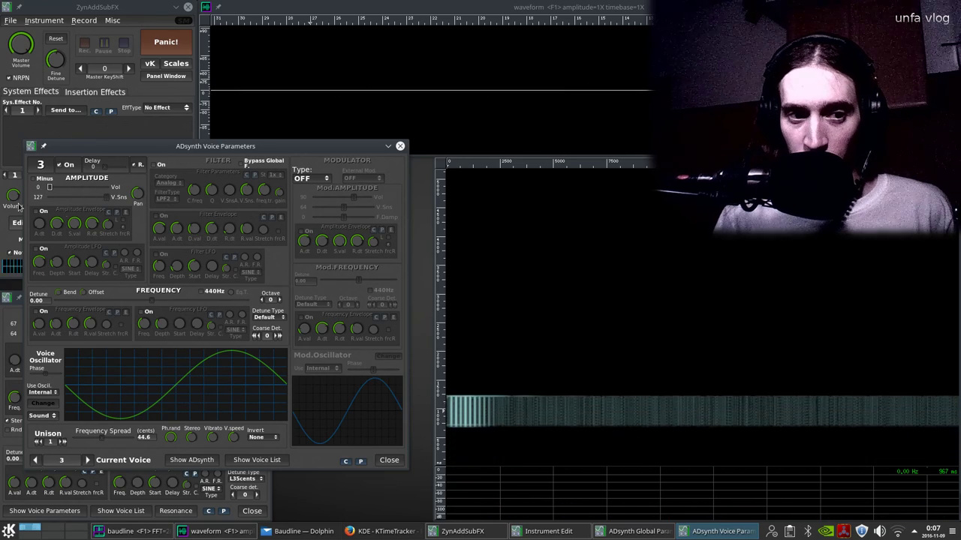
{"action": "left_click", "coordinate": [87, 460]}
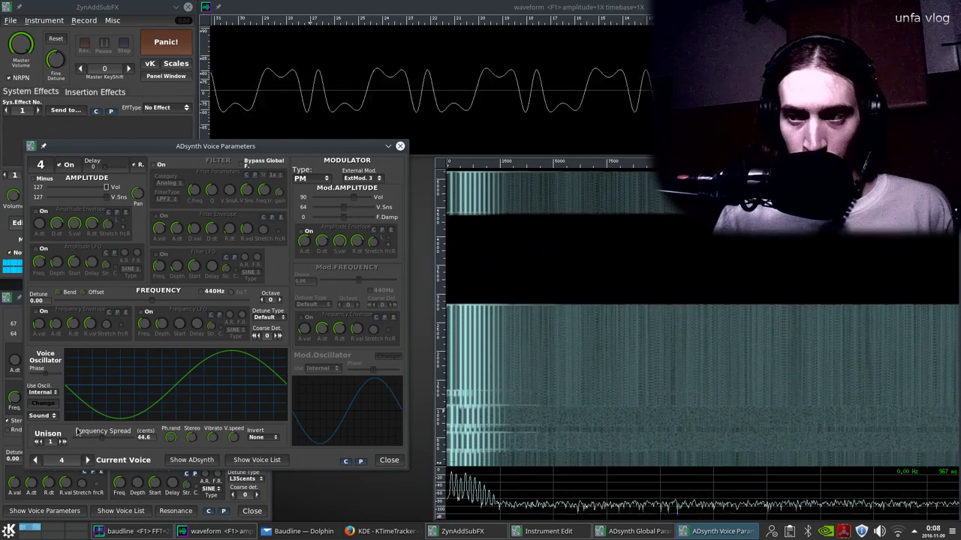
Set voice 3's modulator to FM with external modulator ExtMod. 2 and raise its modulator amplitude volume to 127.
{"action": "left_click", "coordinate": [35, 460]}
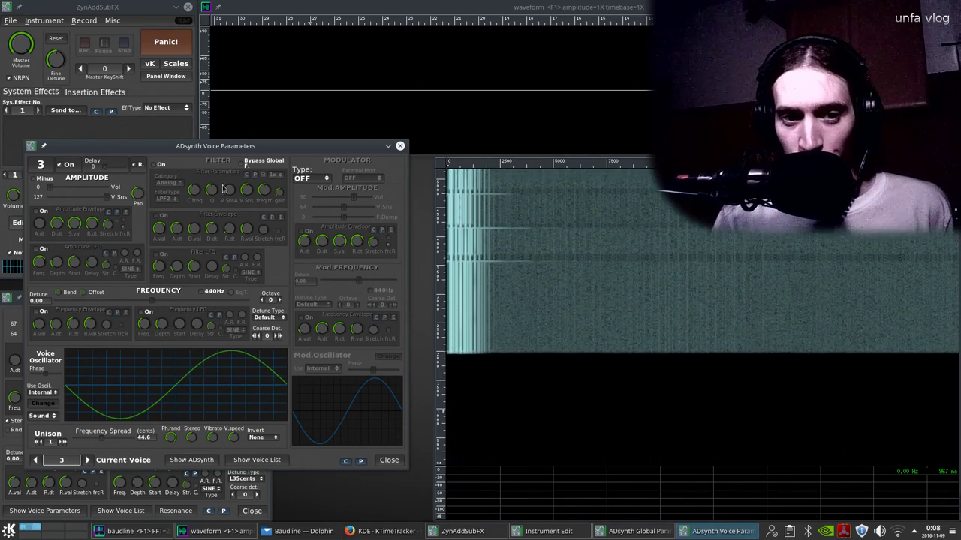
{"action": "left_click", "coordinate": [303, 178]}
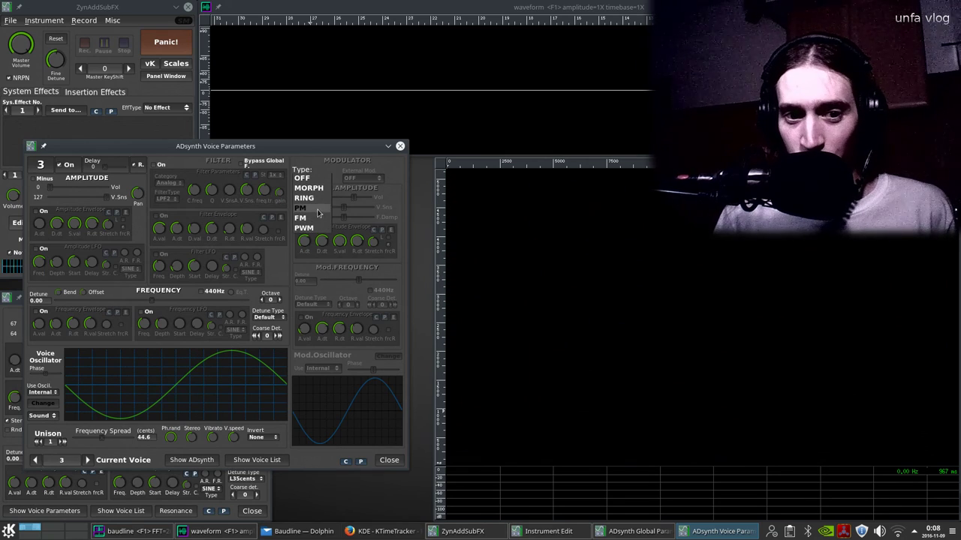
{"action": "left_click", "coordinate": [320, 218]}
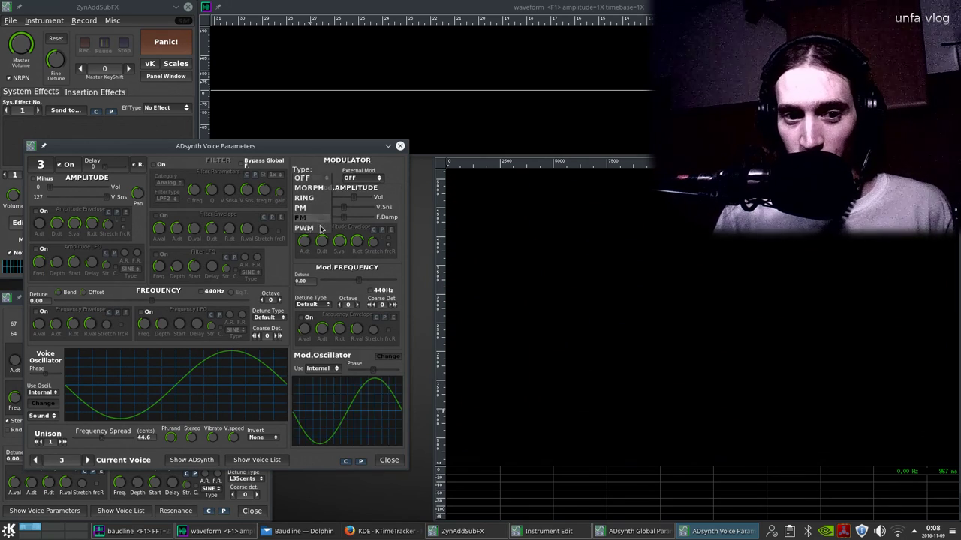
{"action": "left_click", "coordinate": [87, 460]}
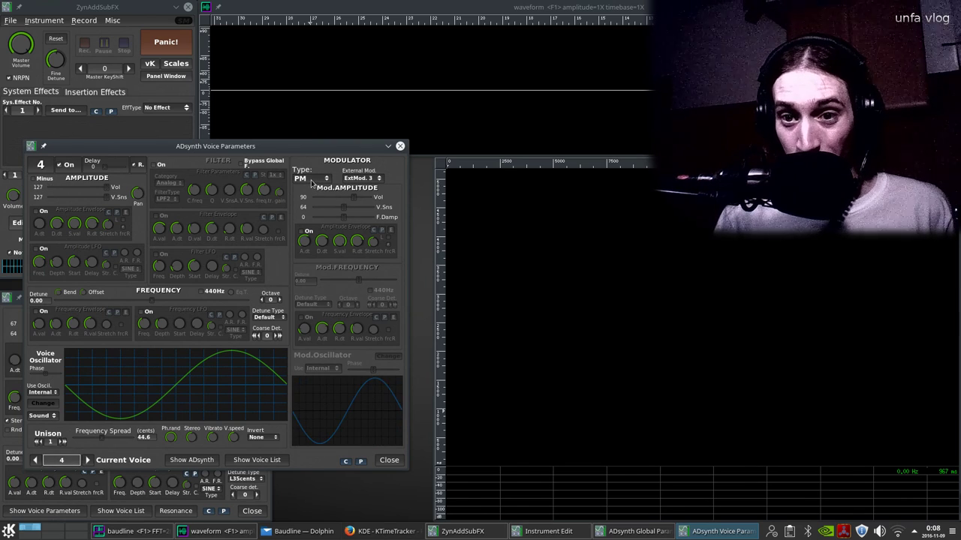
{"action": "left_click", "coordinate": [34, 460]}
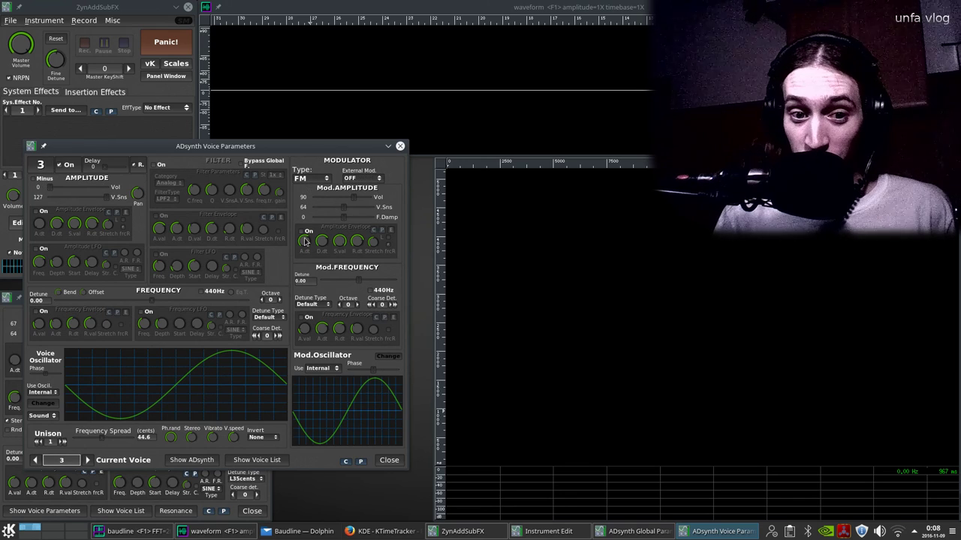
{"action": "left_click", "coordinate": [359, 181]}
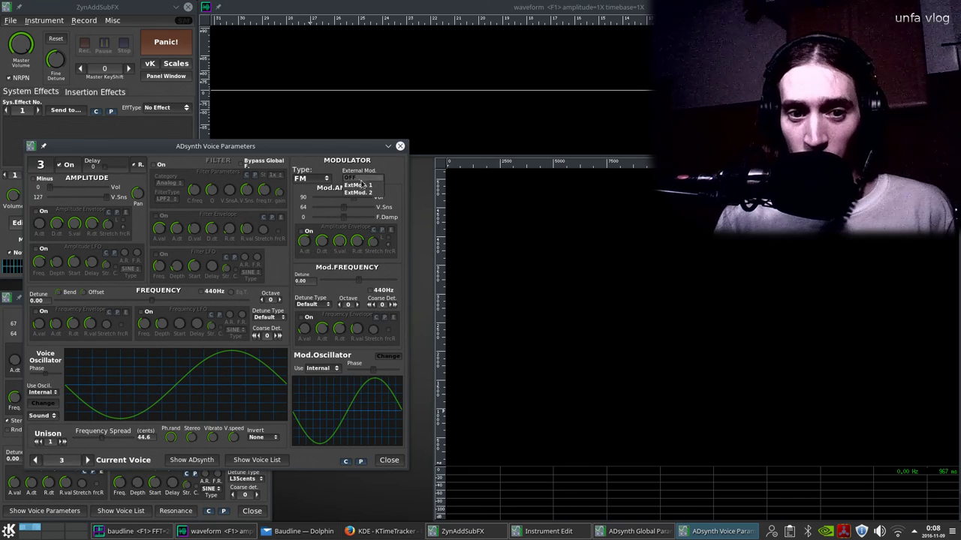
{"action": "left_click", "coordinate": [371, 196]}
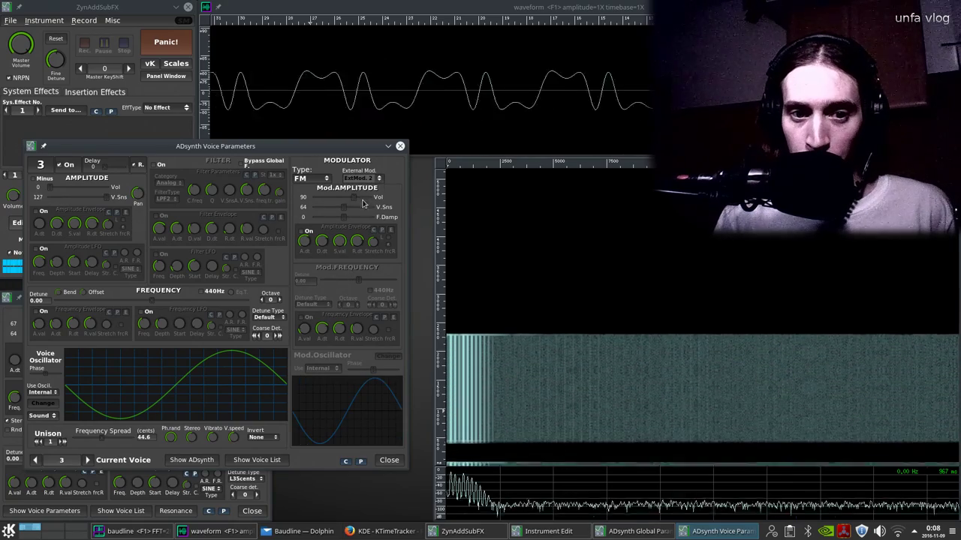
{"action": "left_click_drag", "start_coordinate": [347, 197], "coordinate": [379, 205]}
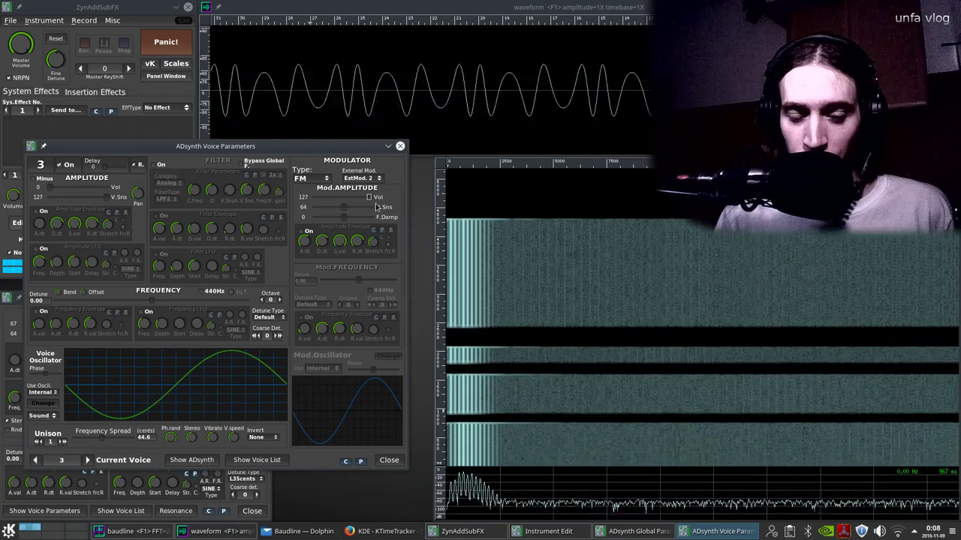
Turn on voice 2 and set voice 3's modulator amplitude velocity sensing to 127.
{"action": "left_click", "coordinate": [35, 460]}
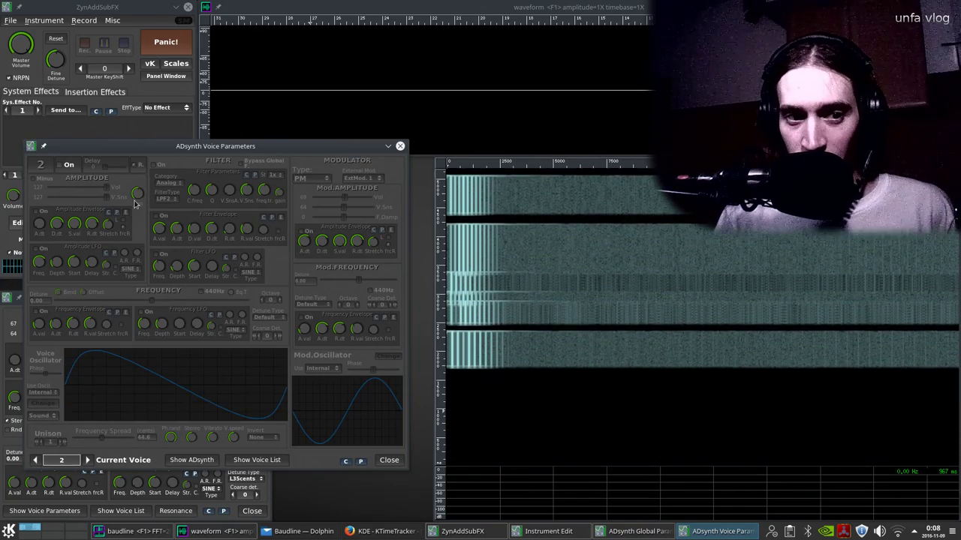
{"action": "left_click", "coordinate": [68, 165]}
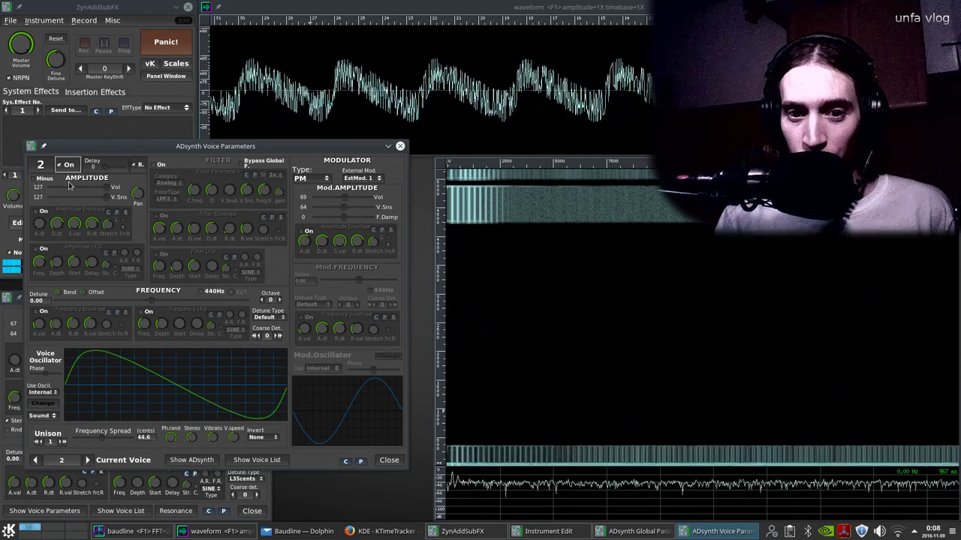
{"action": "left_click", "coordinate": [87, 460]}
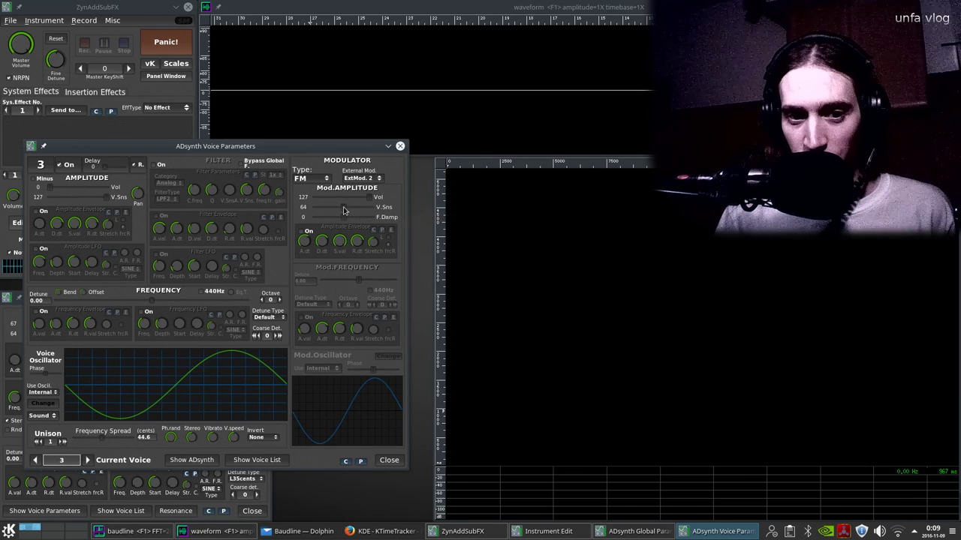
{"action": "left_click_drag", "start_coordinate": [343, 210], "coordinate": [409, 214]}
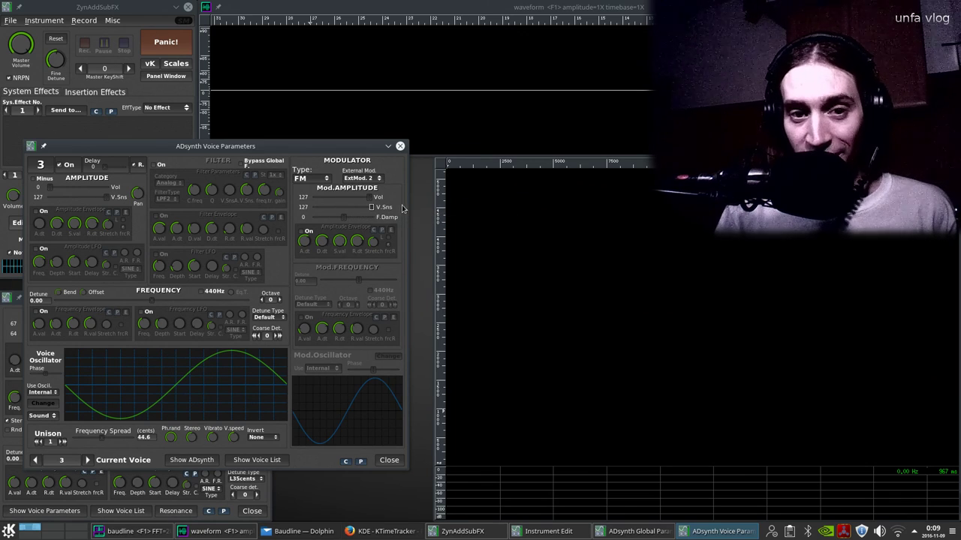
Set voice 4's modulator amplitude velocity sensing to 127 and lower its modulator volume to 61.
{"action": "left_click", "coordinate": [87, 460]}
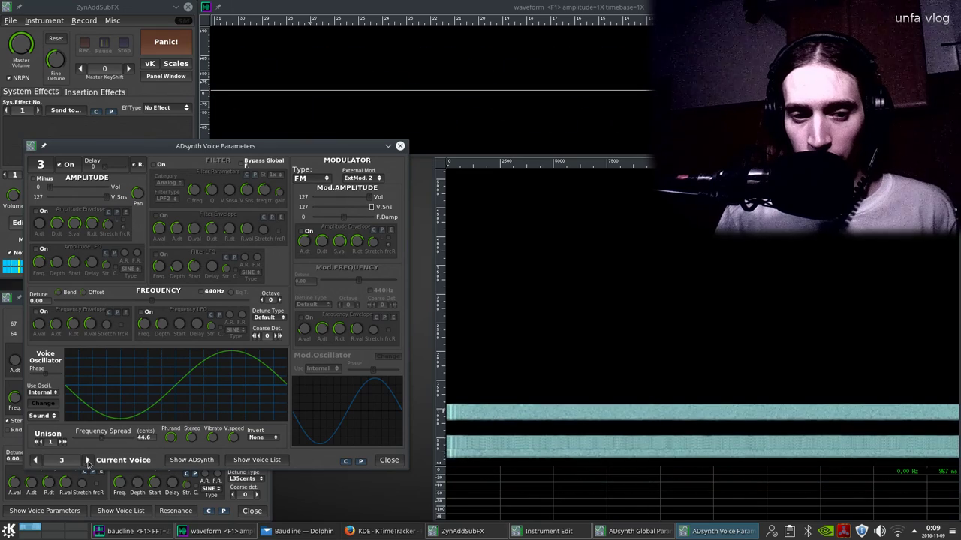
{"action": "left_click_drag", "start_coordinate": [341, 211], "coordinate": [422, 213]}
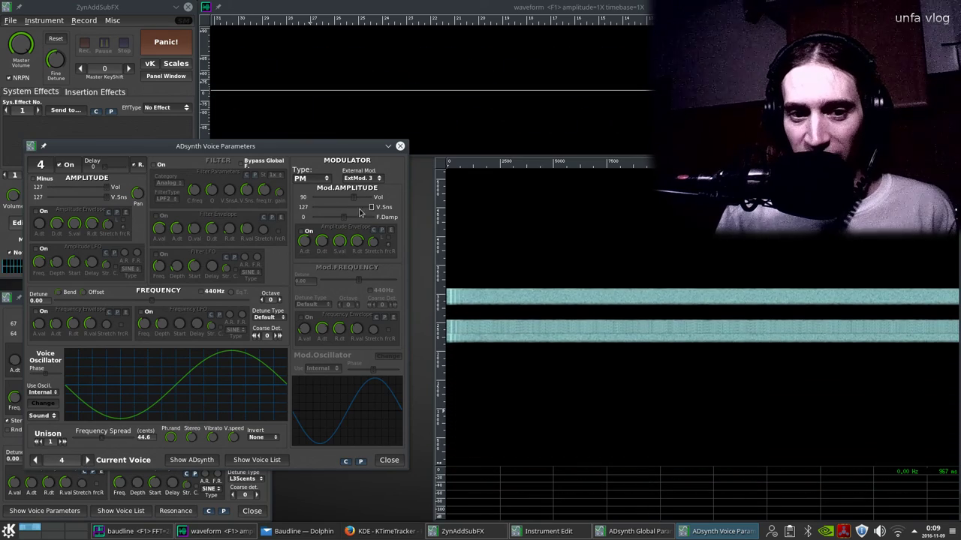
{"action": "left_click_drag", "start_coordinate": [352, 198], "coordinate": [343, 199]}
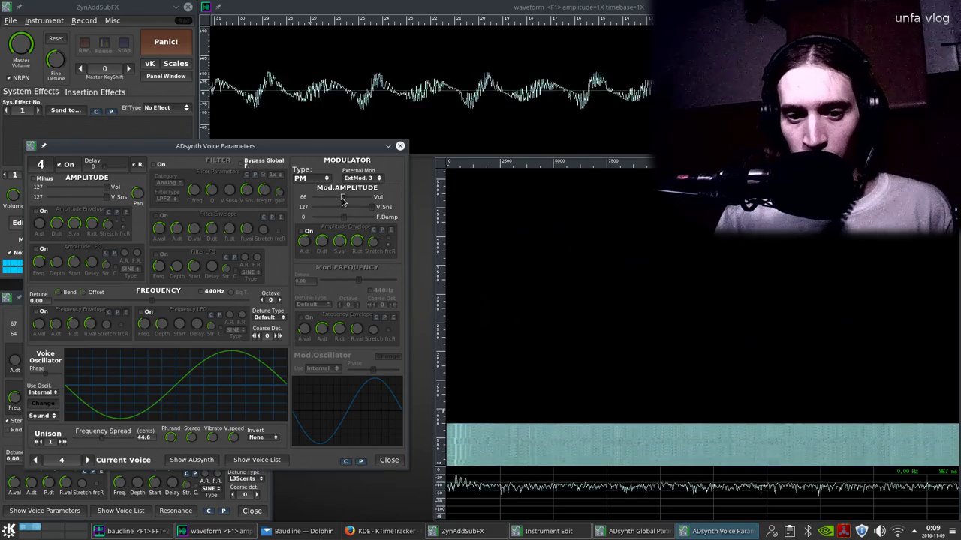
{"action": "left_click_drag", "start_coordinate": [343, 199], "coordinate": [340, 199]}
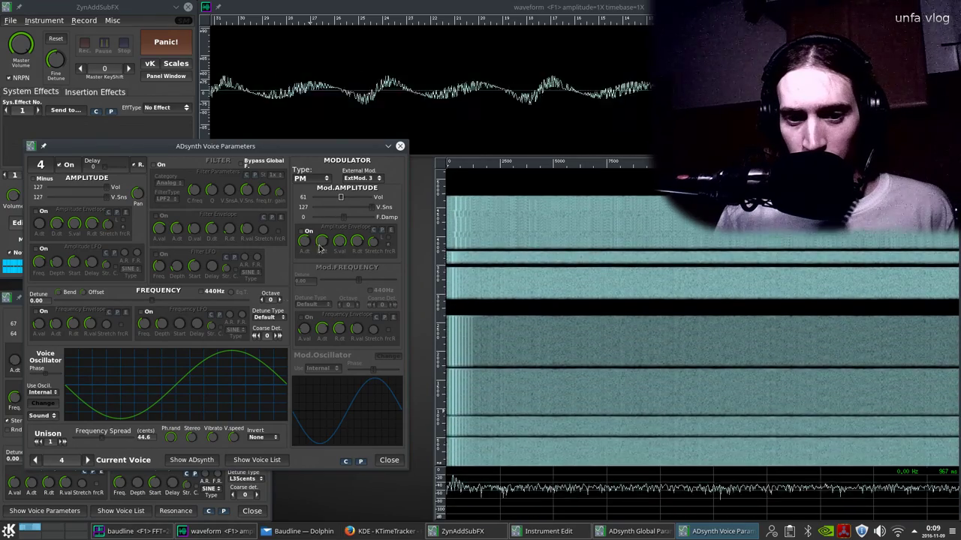
Lower voice 3's modulator amplitude volume to 71, and check voice 5's parameters before returning to voice 4.
{"action": "left_click", "coordinate": [34, 461]}
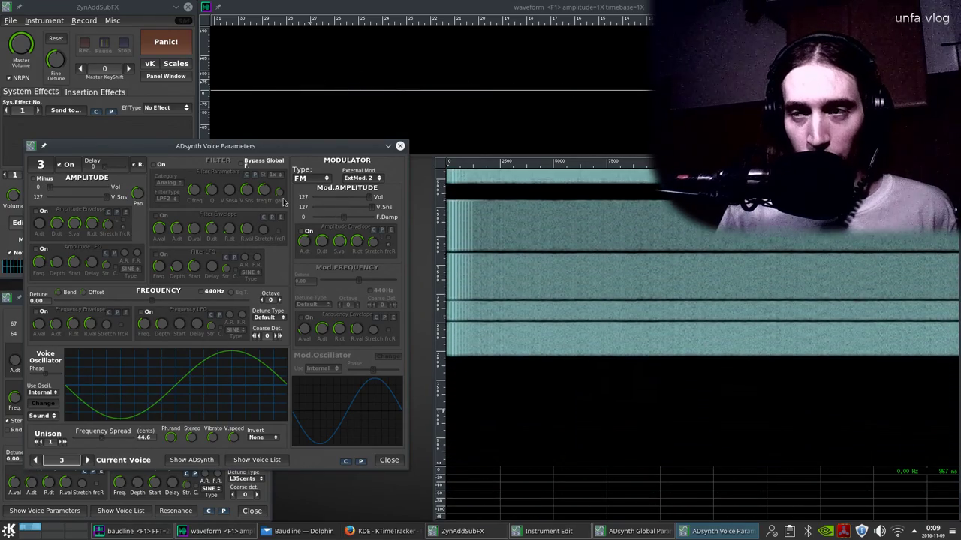
{"action": "left_click_drag", "start_coordinate": [373, 199], "coordinate": [347, 199]}
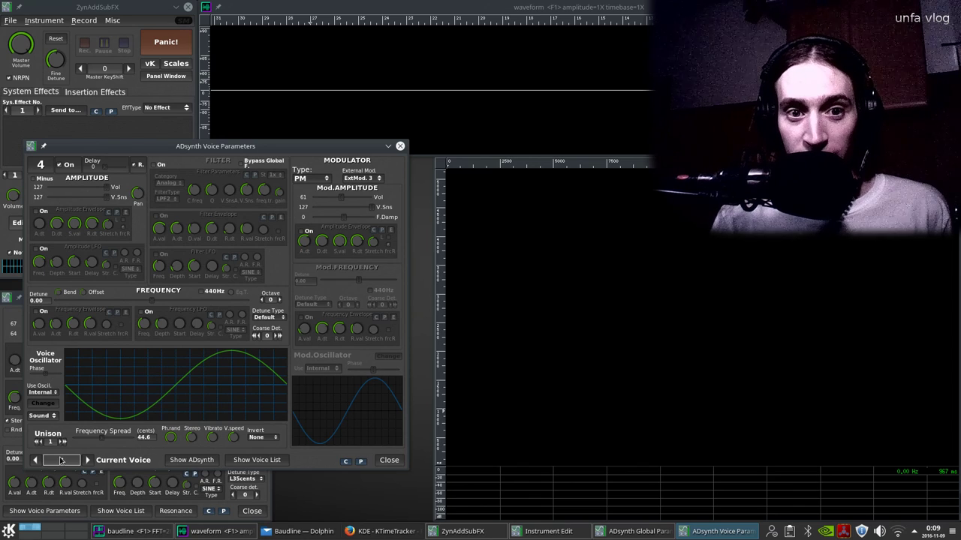
{"action": "left_click", "coordinate": [85, 461]}
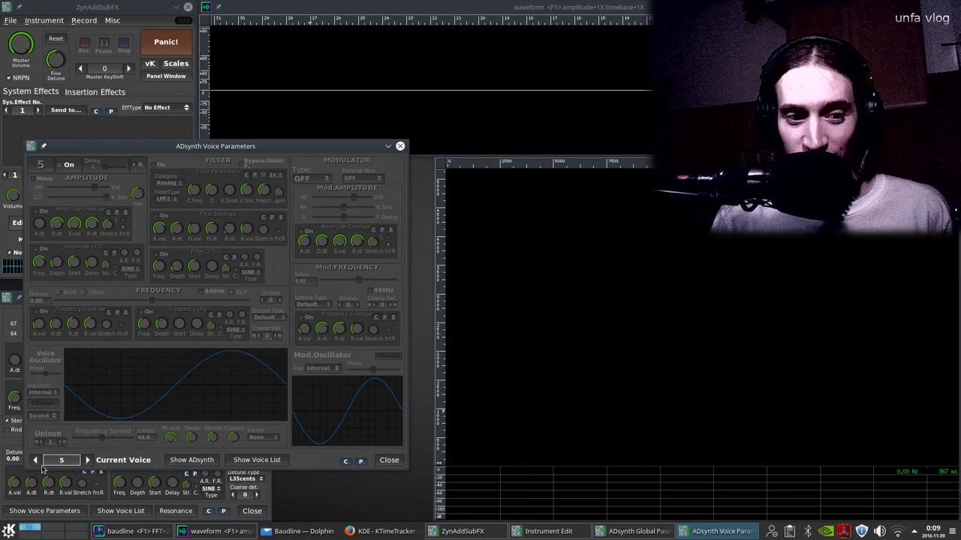
{"action": "left_click", "coordinate": [35, 461]}
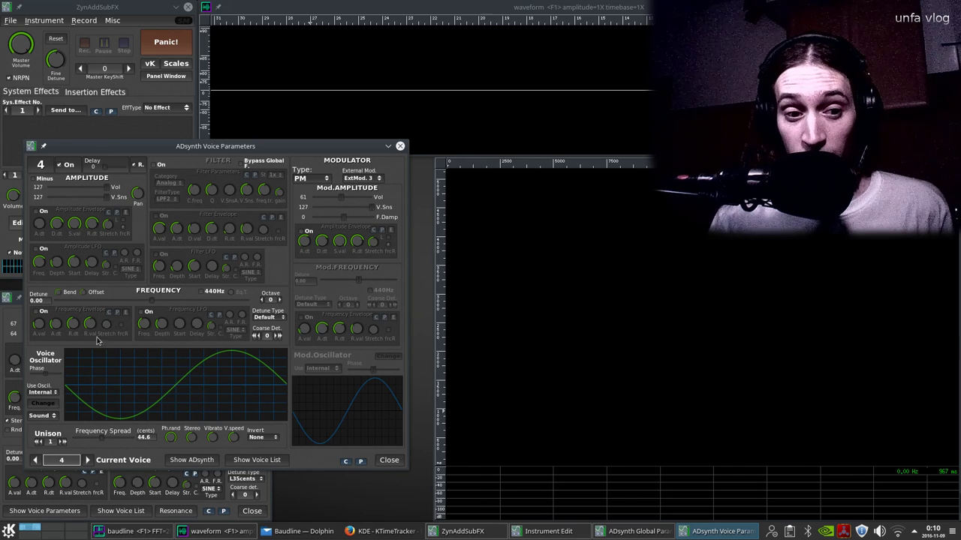
Change voice 4's oscillator to the Sqr base function and adjust its 13th and 16th harmonics.
{"action": "left_click", "coordinate": [43, 404]}
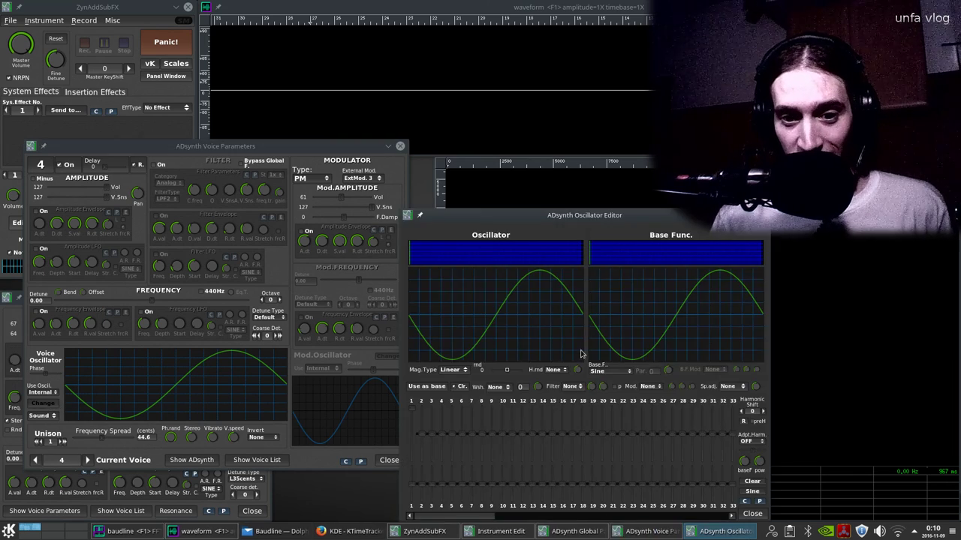
{"action": "left_click", "coordinate": [610, 373]}
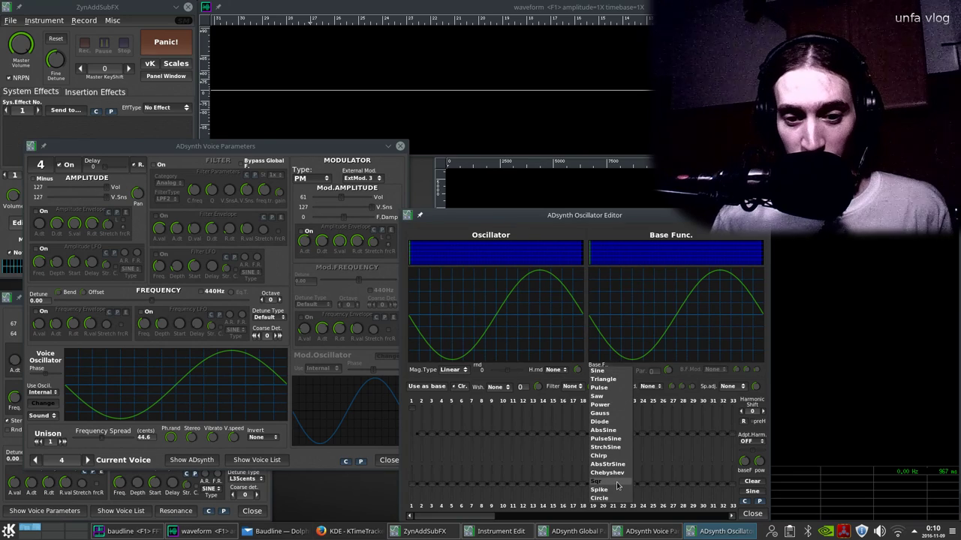
{"action": "left_click", "coordinate": [616, 481]}
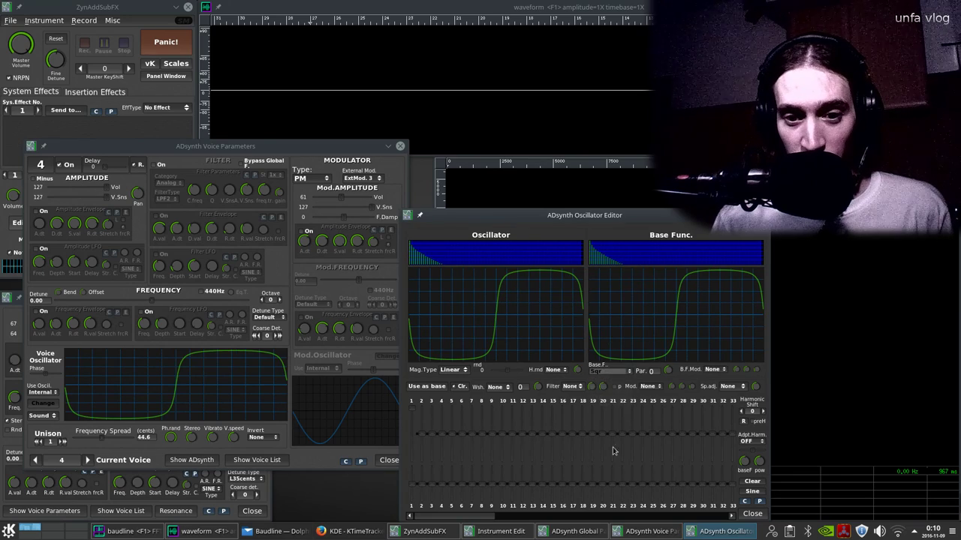
{"action": "left_click", "coordinate": [559, 436]}
{"action": "left_click", "coordinate": [526, 447]}
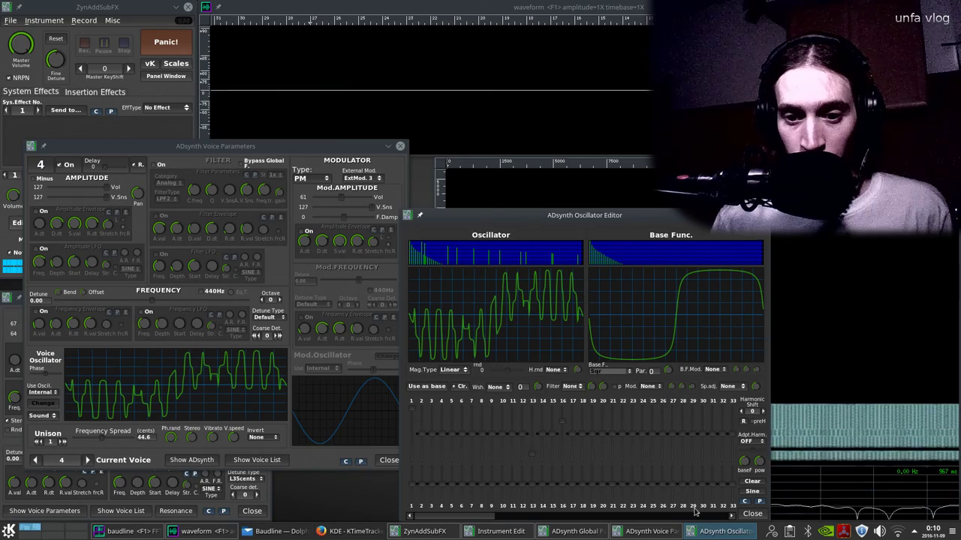
{"action": "left_click", "coordinate": [752, 513]}
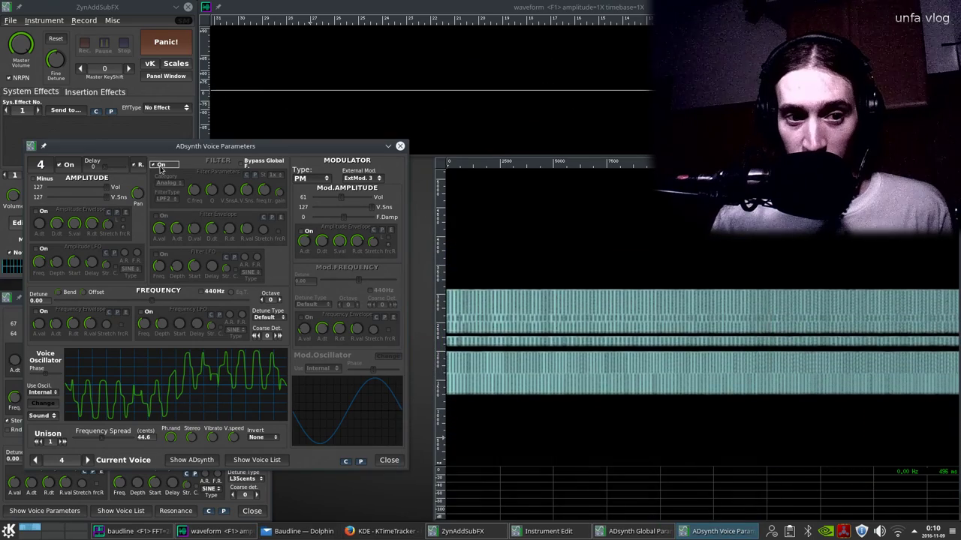
Try enabling voice 4's filter with its filter envelope, and switch the filter back off.
{"action": "left_click", "coordinate": [159, 166]}
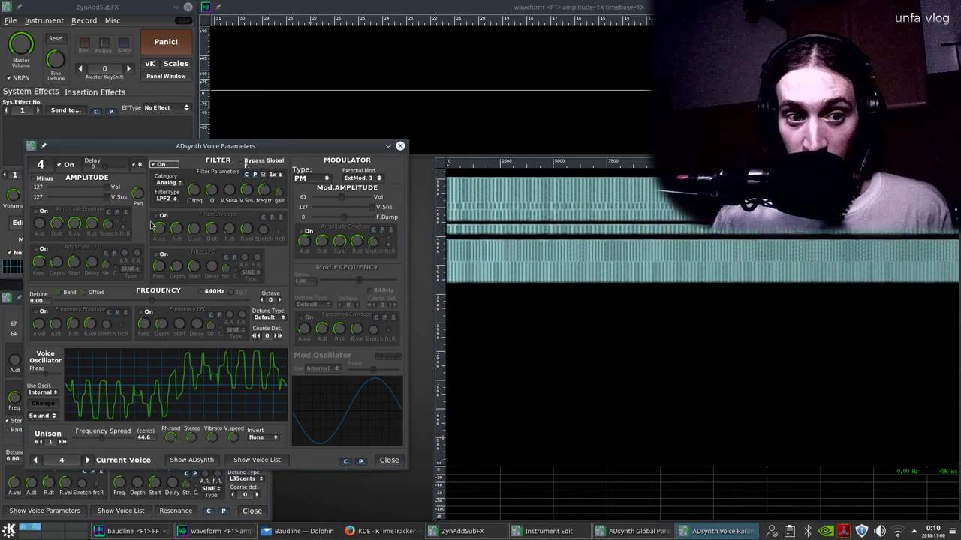
{"action": "left_click", "coordinate": [159, 216]}
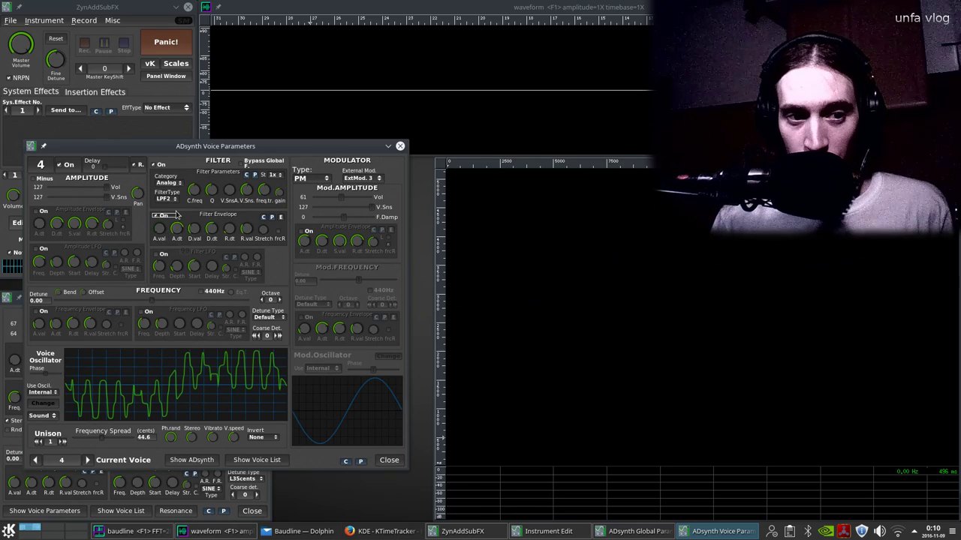
{"action": "left_click", "coordinate": [159, 165]}
Clear the harmonics of voice 4's oscillator, lower the Sqr parameter to -64 and return the base function to Sine.
{"action": "left_click", "coordinate": [42, 403]}
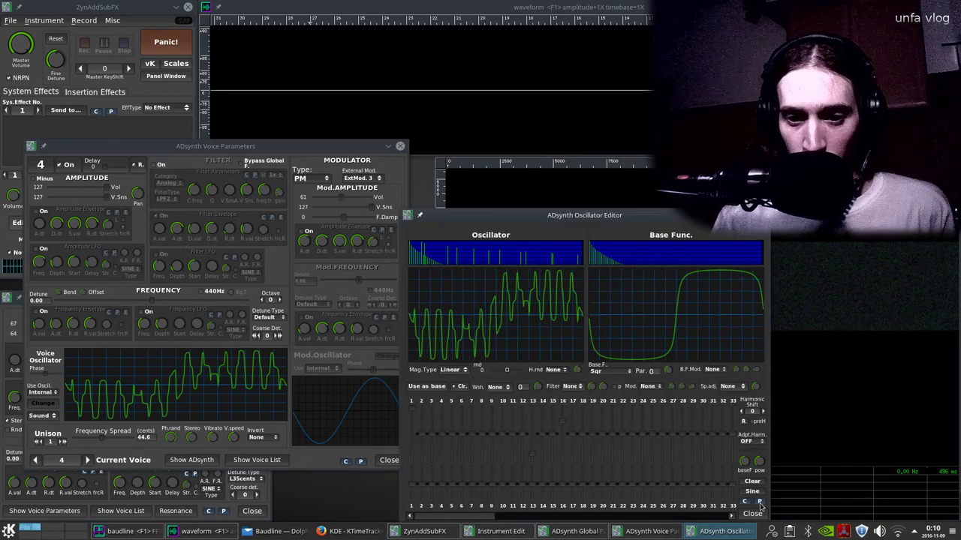
{"action": "left_click", "coordinate": [752, 481]}
{"action": "left_click", "coordinate": [723, 484]}
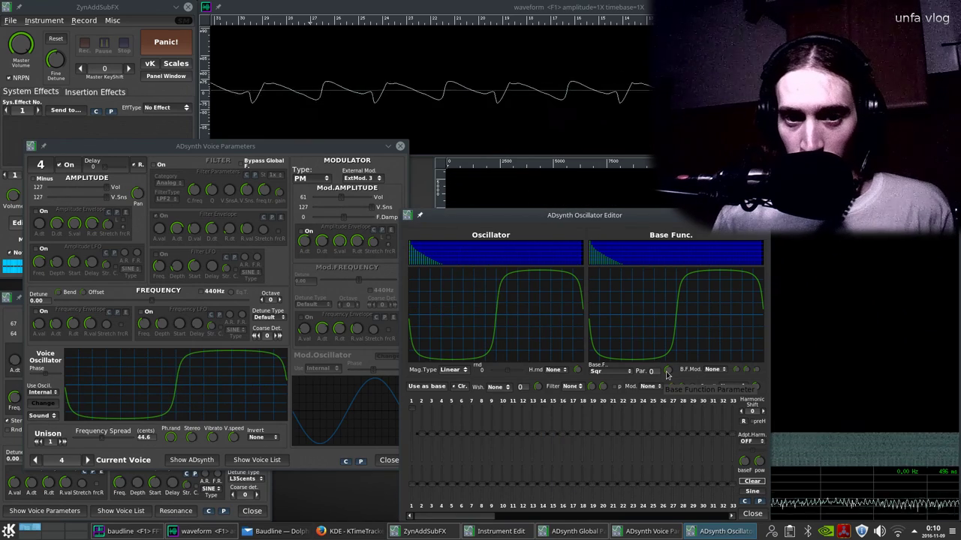
{"action": "left_click_drag", "start_coordinate": [666, 374], "coordinate": [667, 457]}
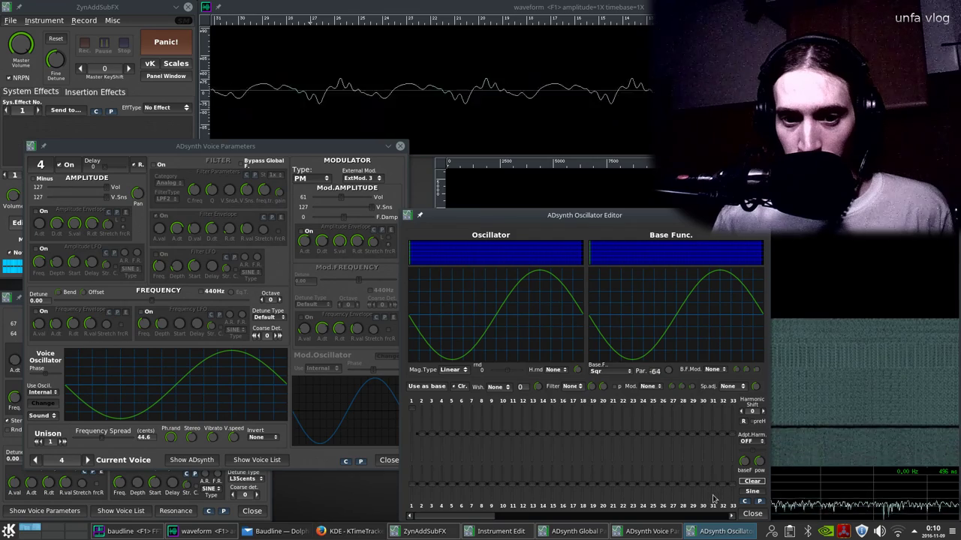
{"action": "left_click", "coordinate": [609, 371]}
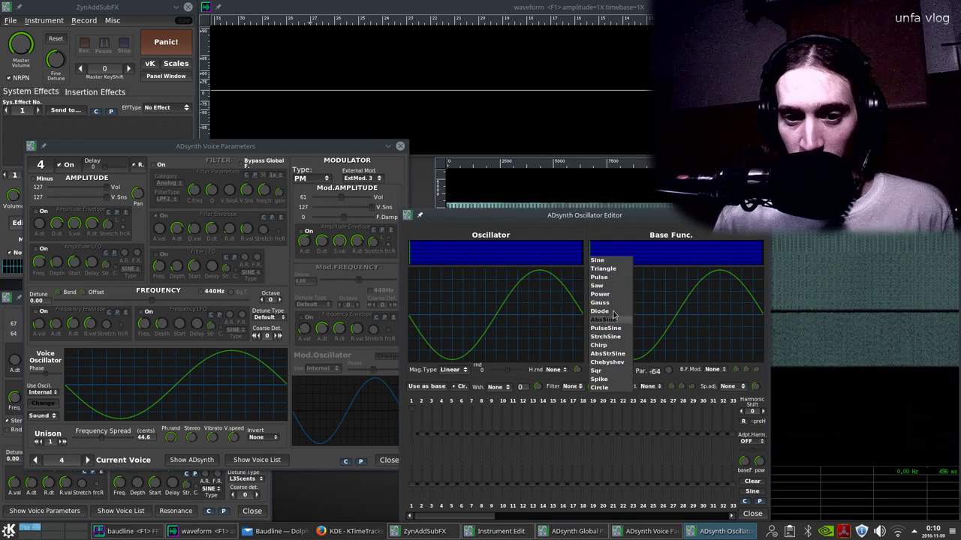
{"action": "left_click", "coordinate": [600, 261]}
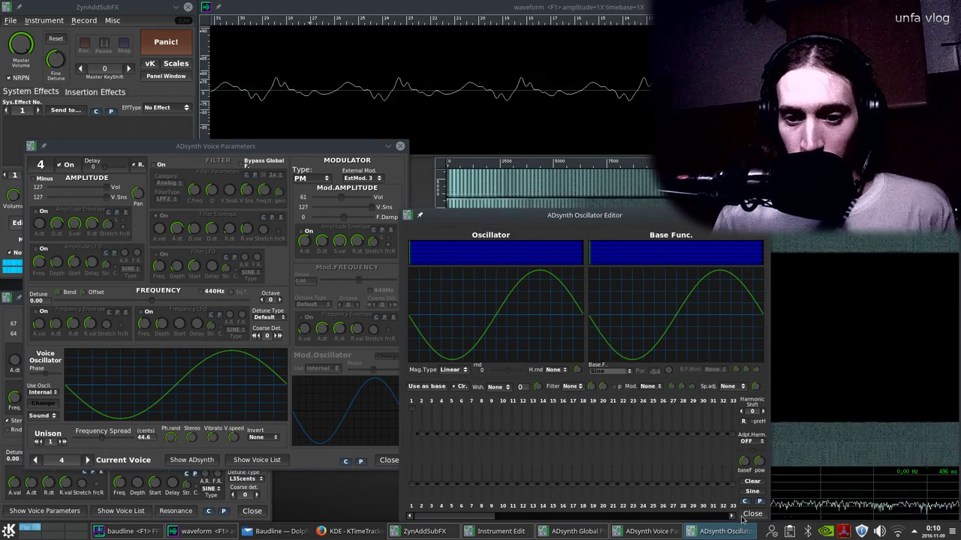
{"action": "left_click", "coordinate": [747, 515]}
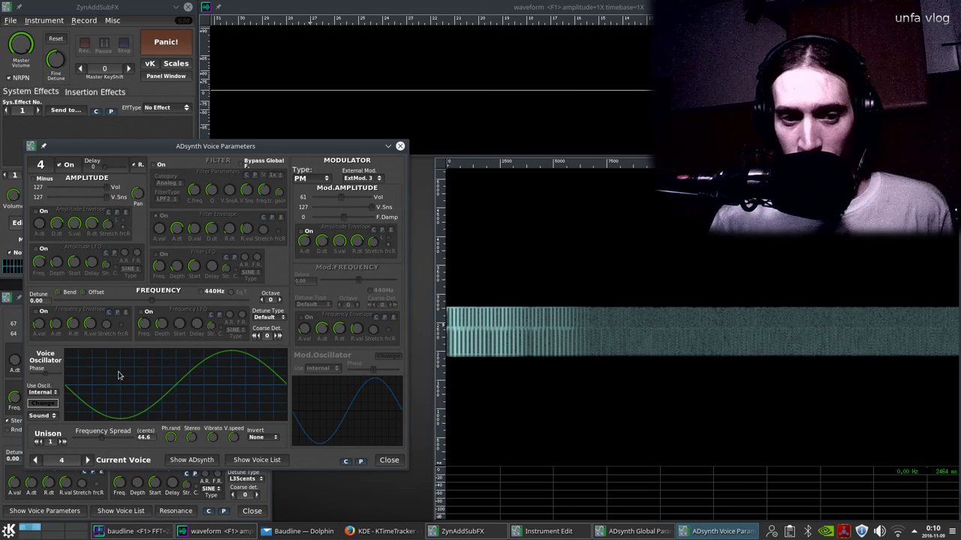
Enable voice 3's amplitude LFO and raise voice 4's modulator amplitude volume to 75.
{"action": "left_click", "coordinate": [34, 460]}
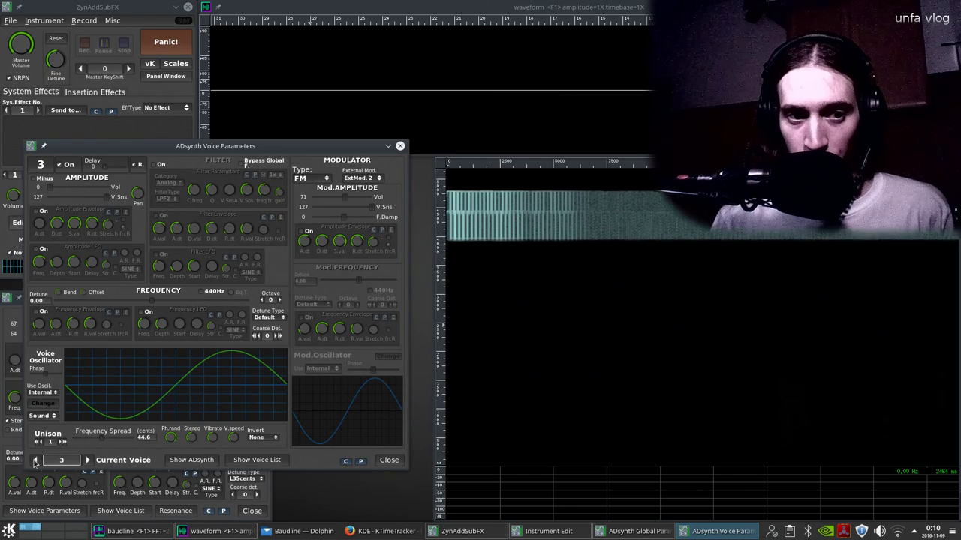
{"action": "left_click", "coordinate": [35, 250]}
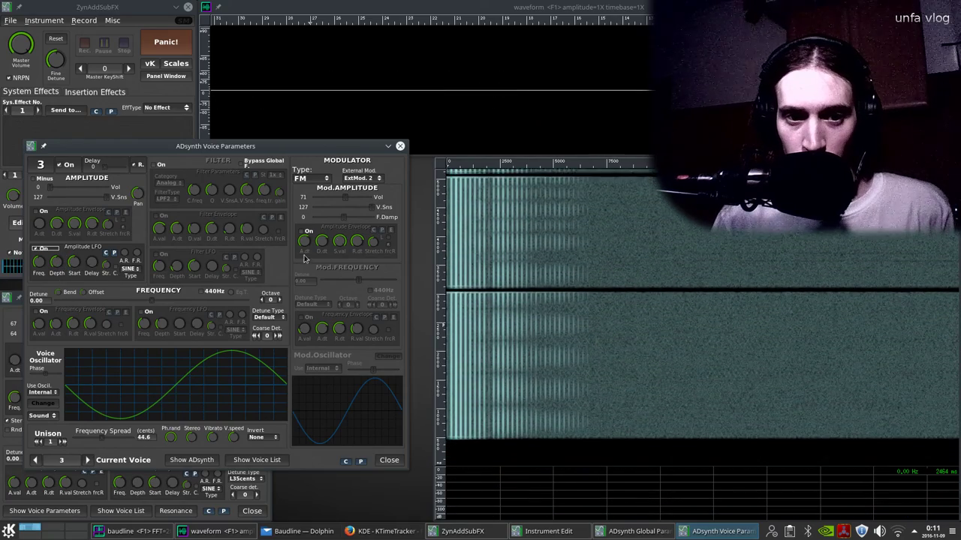
{"action": "left_click", "coordinate": [88, 460]}
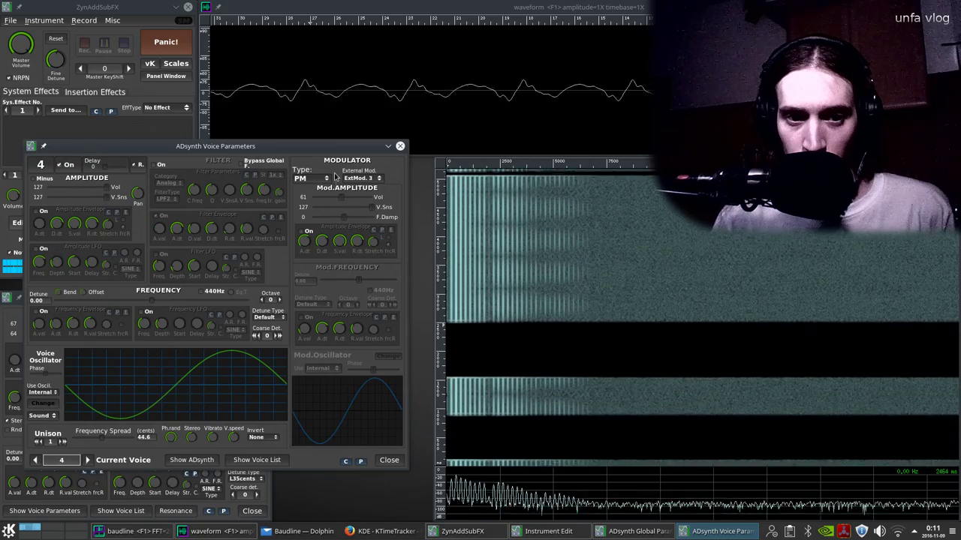
{"action": "left_click_drag", "start_coordinate": [342, 197], "coordinate": [347, 203]}
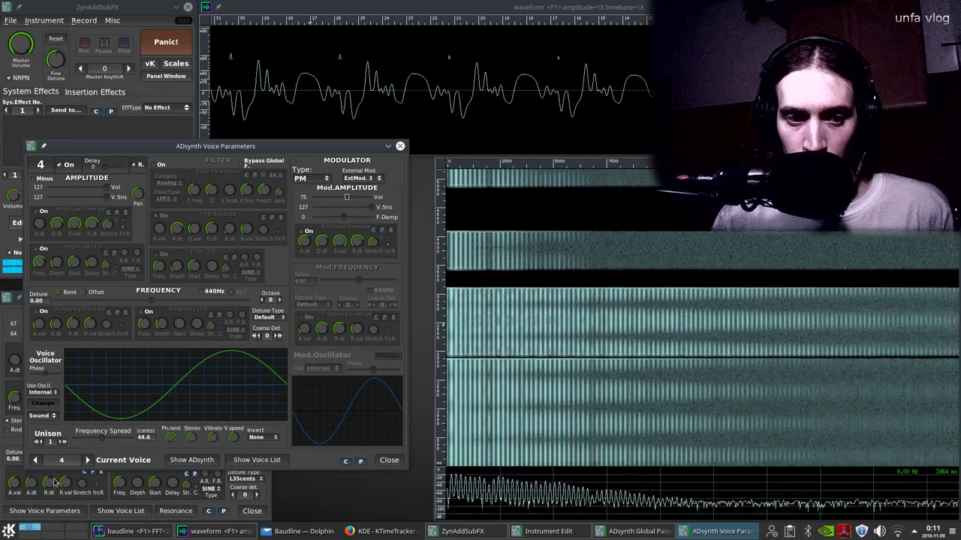
Set the waveshaping of voice 2's oscillator to Qnts with a parameter of 24.
{"action": "left_click", "coordinate": [34, 460]}
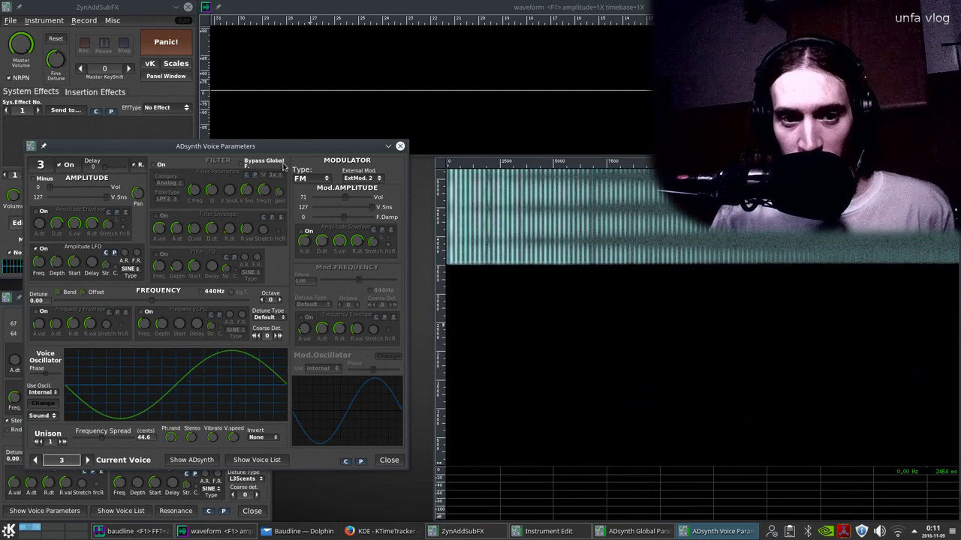
{"action": "left_click", "coordinate": [36, 460]}
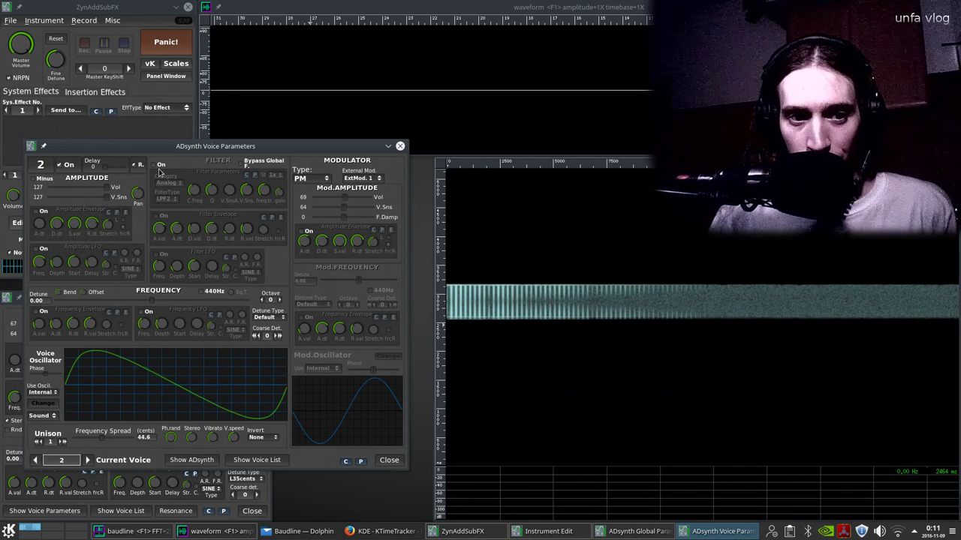
{"action": "left_click", "coordinate": [43, 403]}
{"action": "left_click", "coordinate": [501, 387]}
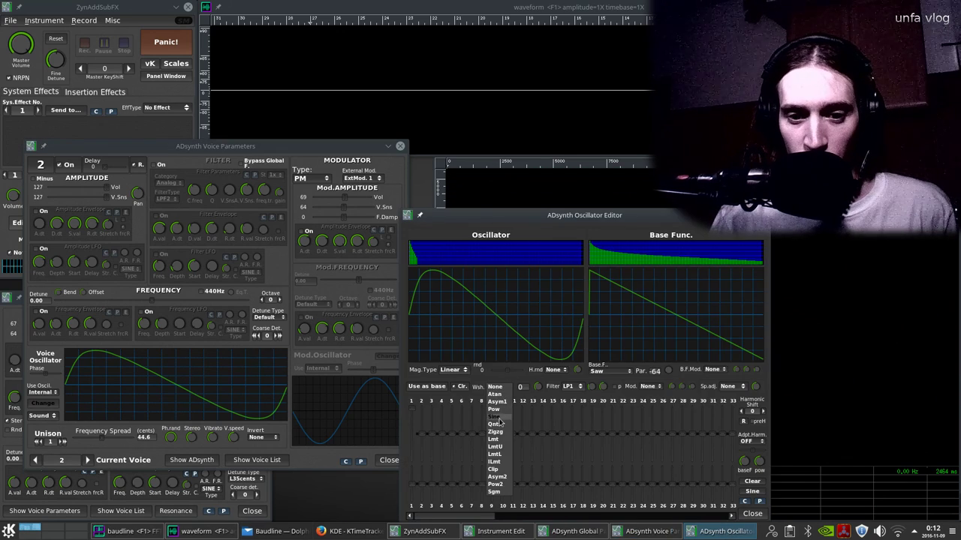
{"action": "left_click", "coordinate": [499, 425]}
{"action": "left_click_drag", "start_coordinate": [537, 386], "coordinate": [589, 359]}
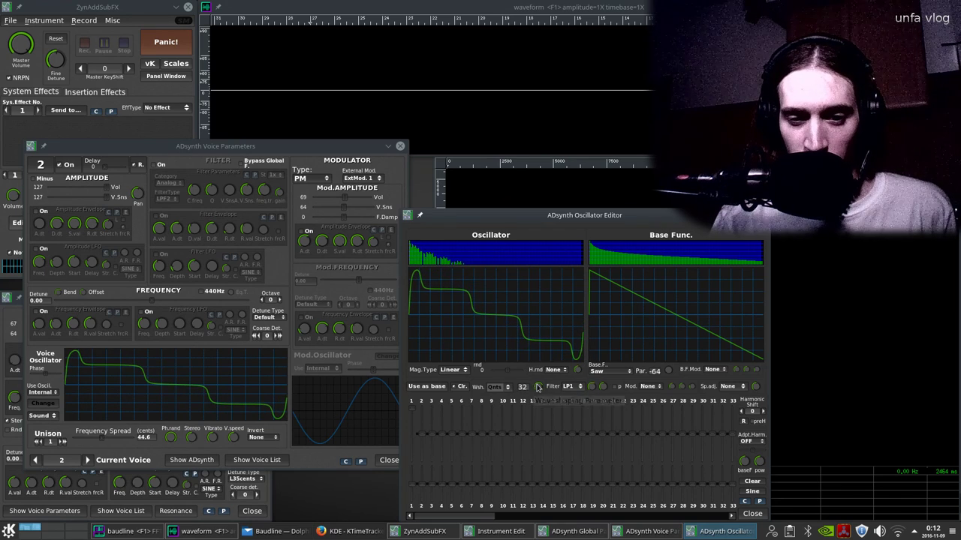
{"action": "left_click_drag", "start_coordinate": [537, 386], "coordinate": [594, 393]}
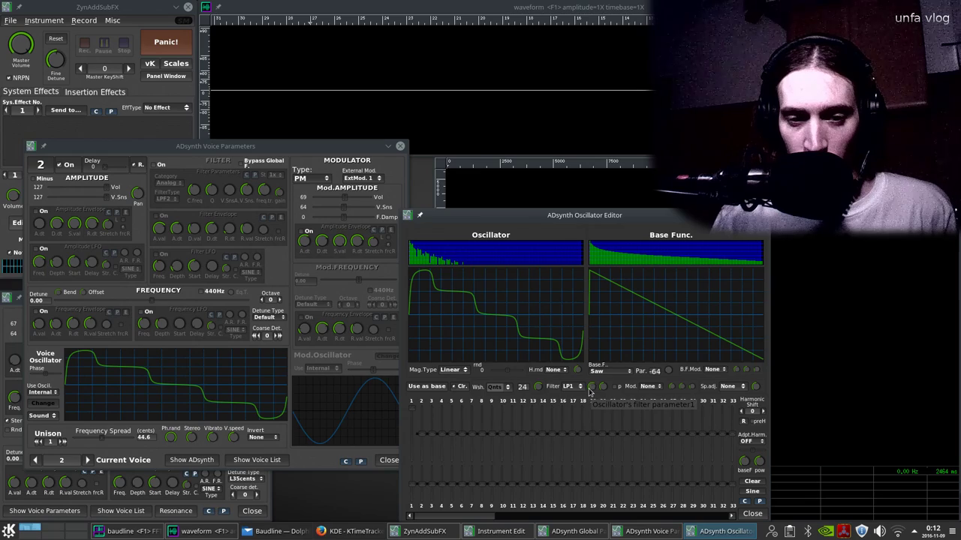
{"action": "left_click", "coordinate": [750, 514]}
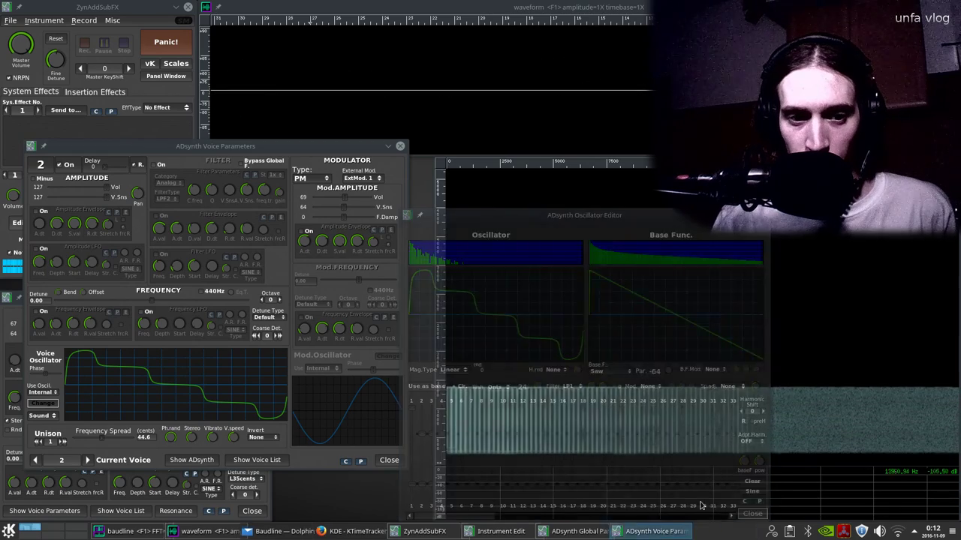
Adjust the LP1 filter of voice 2's oscillator until the quantized waveform has sharp, square steps.
{"action": "left_click", "coordinate": [57, 404]}
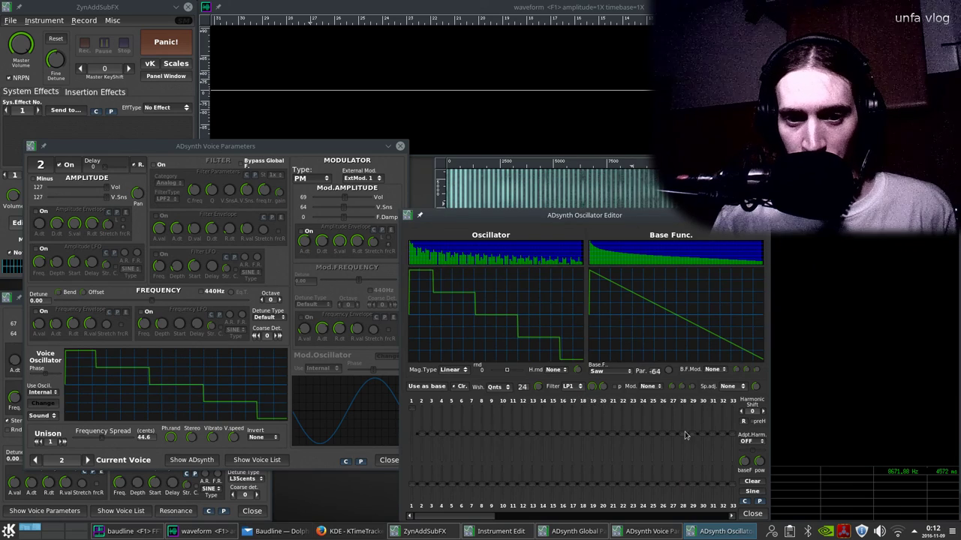
{"action": "left_click", "coordinate": [752, 513]}
Enable voice 2's filter as type BPF2 and switch on its filter envelope.
{"action": "left_click", "coordinate": [161, 163]}
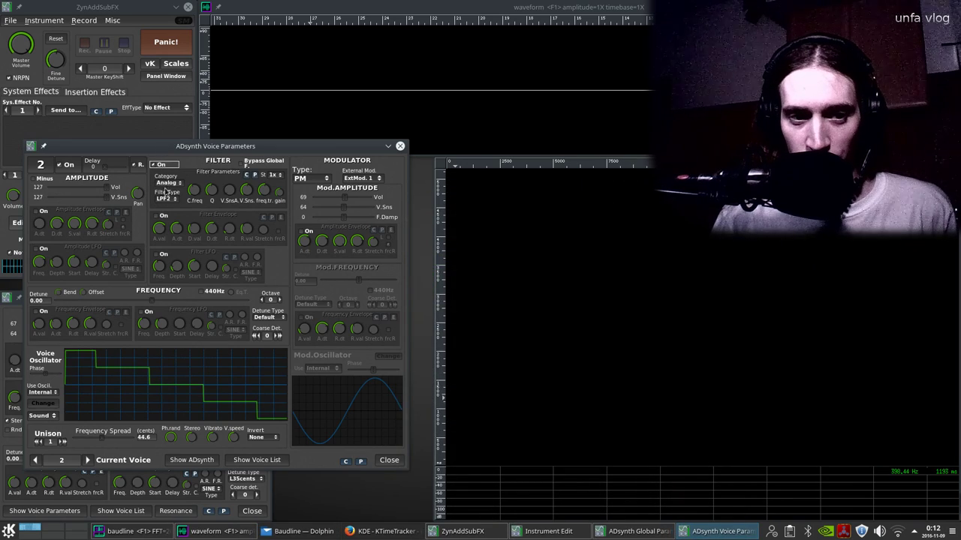
{"action": "left_click", "coordinate": [166, 198]}
{"action": "left_click", "coordinate": [173, 201]}
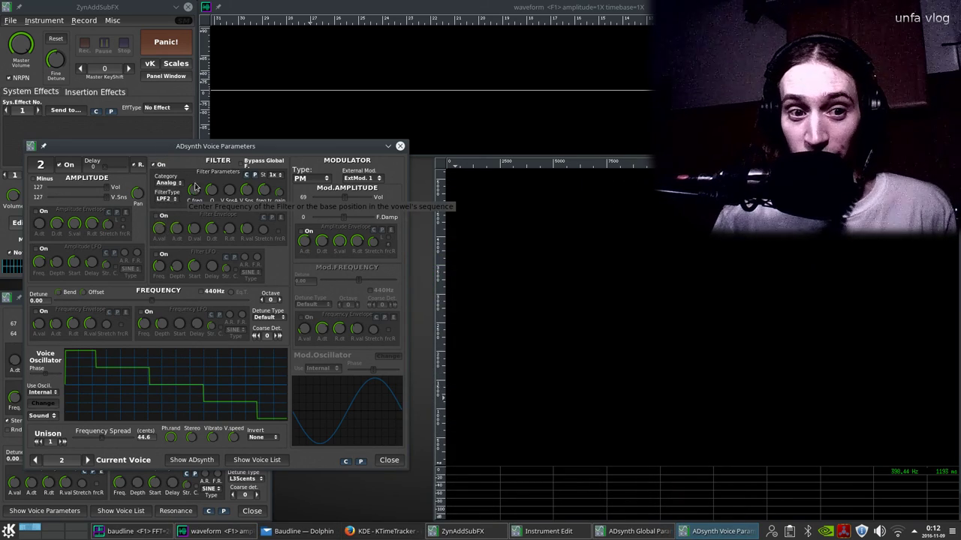
{"action": "left_click", "coordinate": [168, 199]}
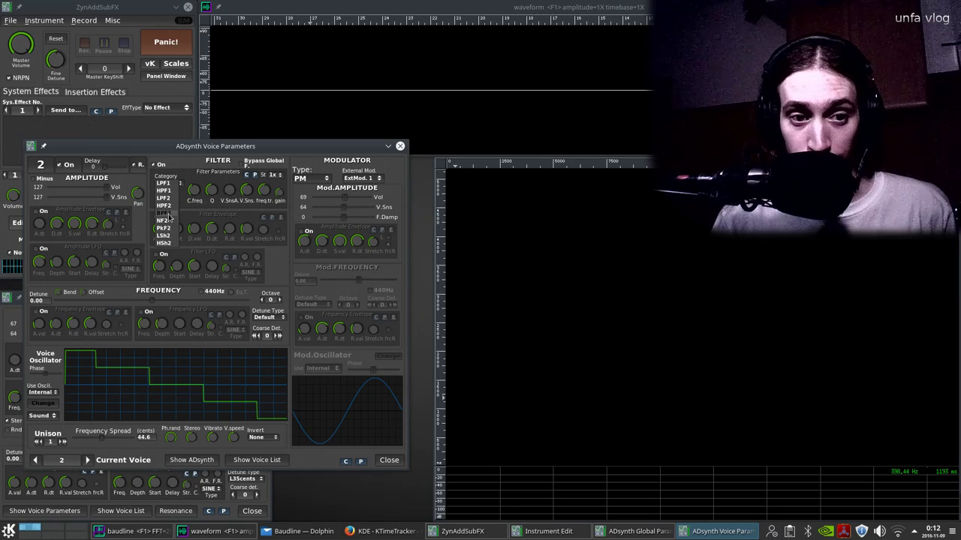
{"action": "left_click", "coordinate": [170, 216]}
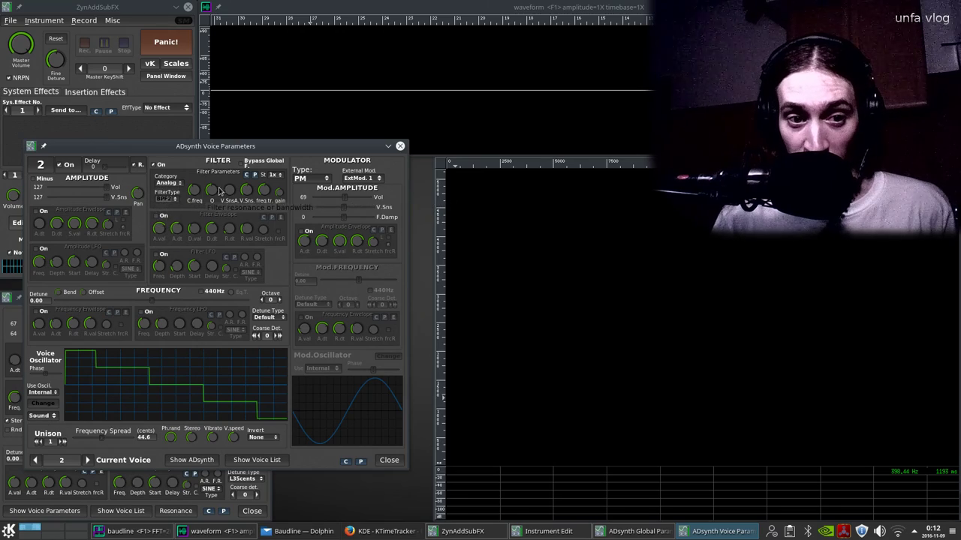
{"action": "left_click", "coordinate": [161, 216]}
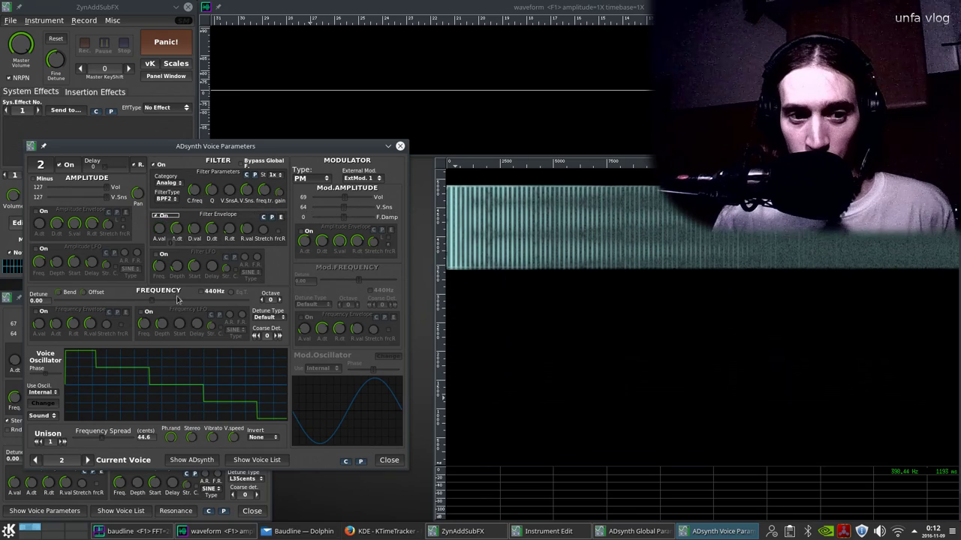
{"action": "left_click", "coordinate": [174, 220]}
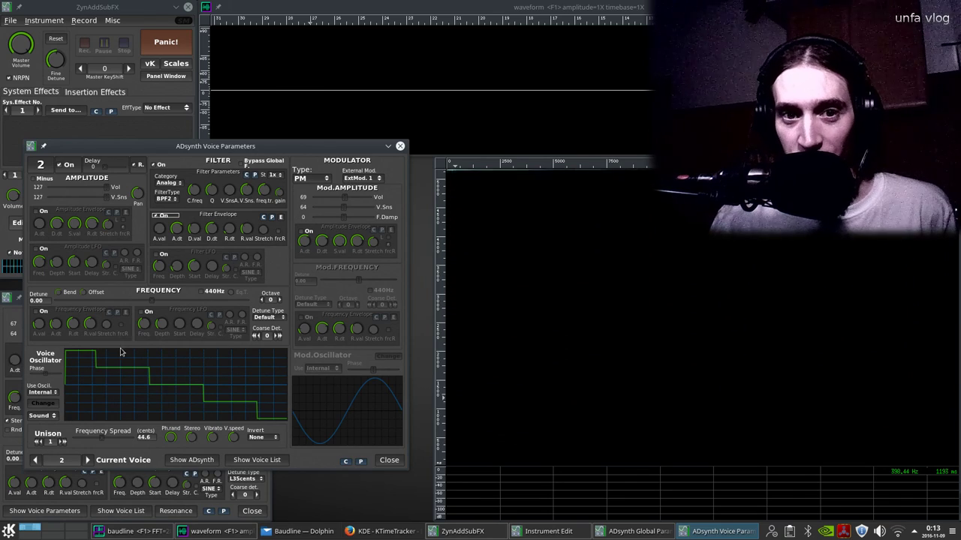
Switch on voice 1, the external modulator of voice 2.
{"action": "left_click", "coordinate": [36, 461]}
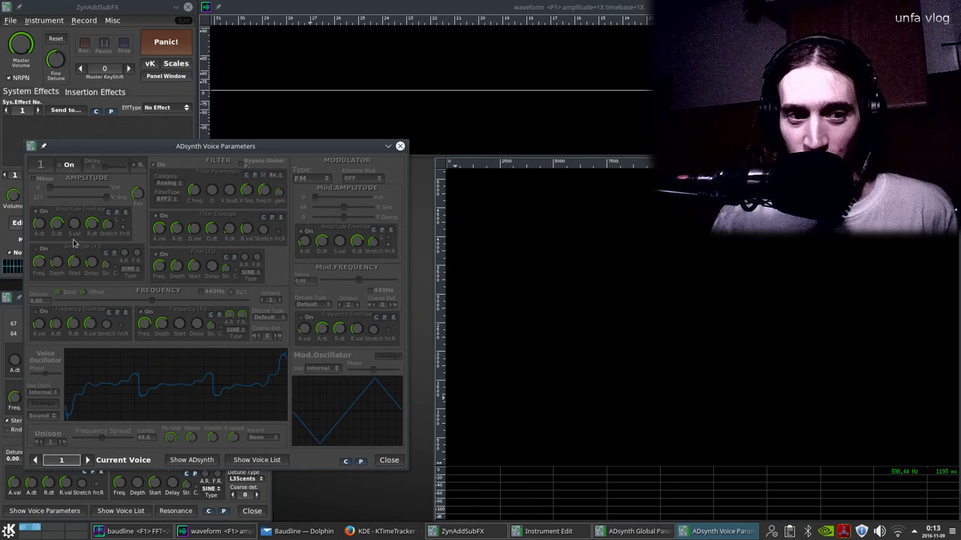
{"action": "left_click", "coordinate": [87, 460]}
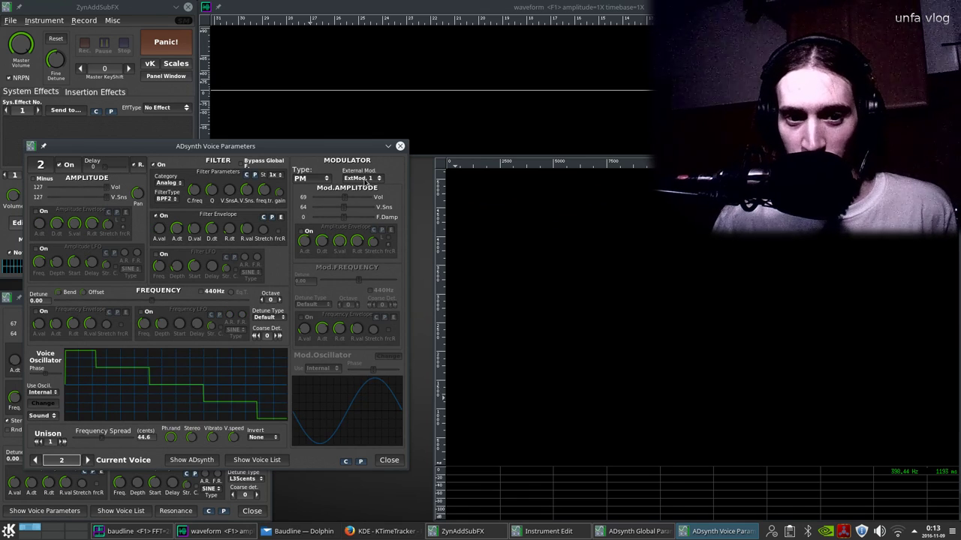
{"action": "left_click", "coordinate": [35, 460]}
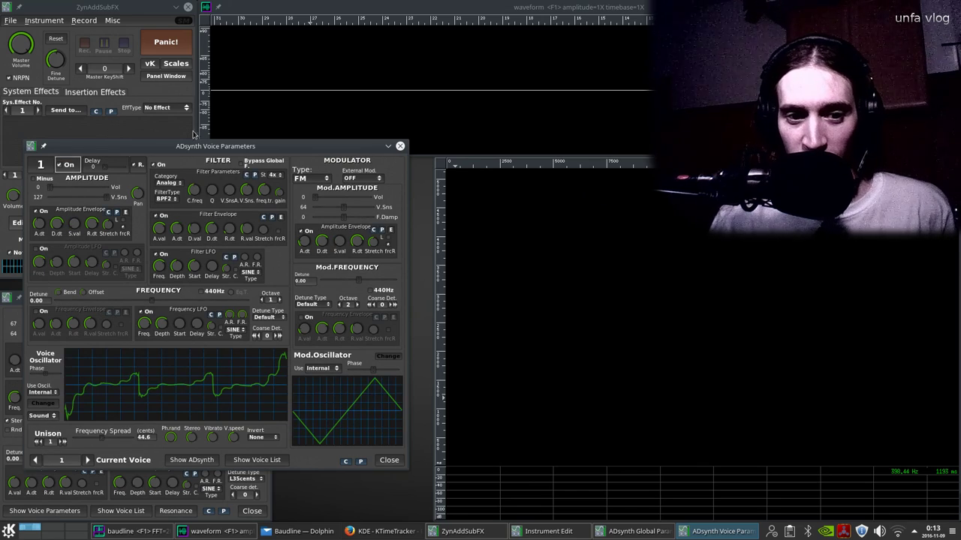
Reset voice 1's oscillator to a plain sine by converting it to the Sine base function and clearing its harmonics.
{"action": "left_click", "coordinate": [43, 403]}
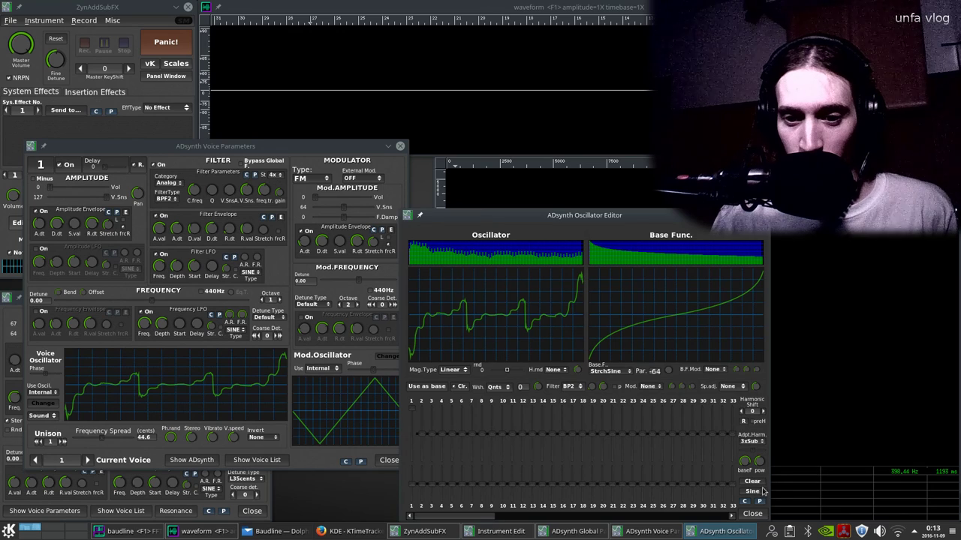
{"action": "left_click", "coordinate": [752, 481]}
{"action": "left_click", "coordinate": [739, 491]}
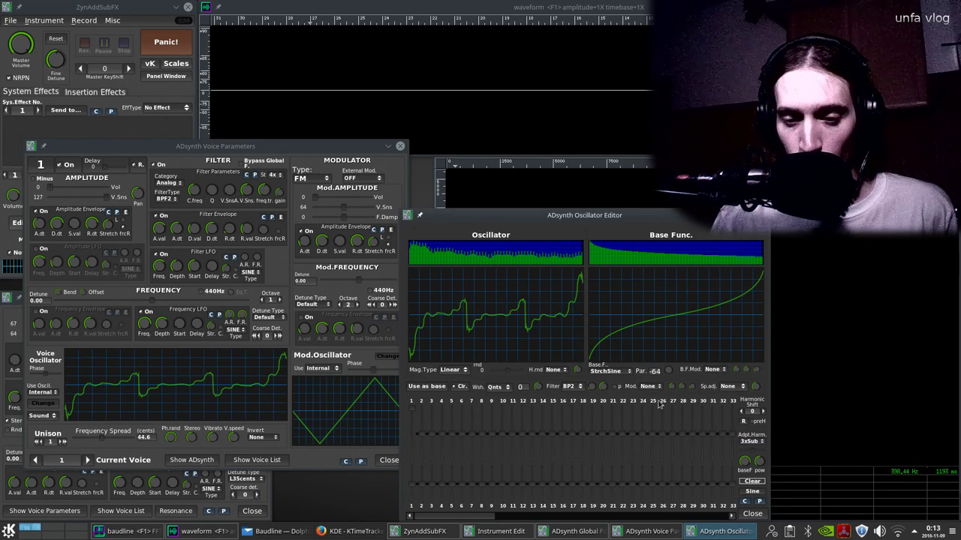
{"action": "left_click", "coordinate": [752, 491]}
{"action": "left_click", "coordinate": [722, 491]}
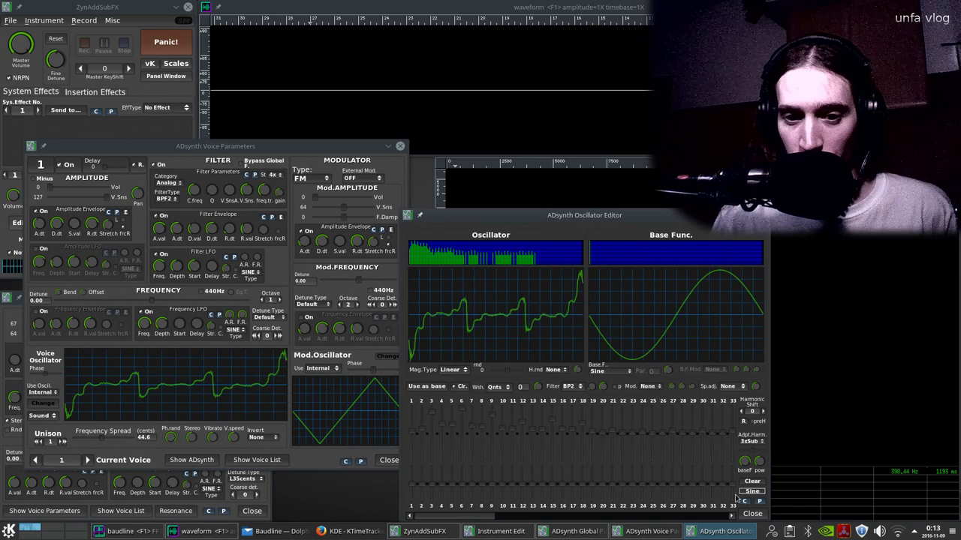
{"action": "left_click", "coordinate": [750, 484]}
{"action": "left_click", "coordinate": [720, 486]}
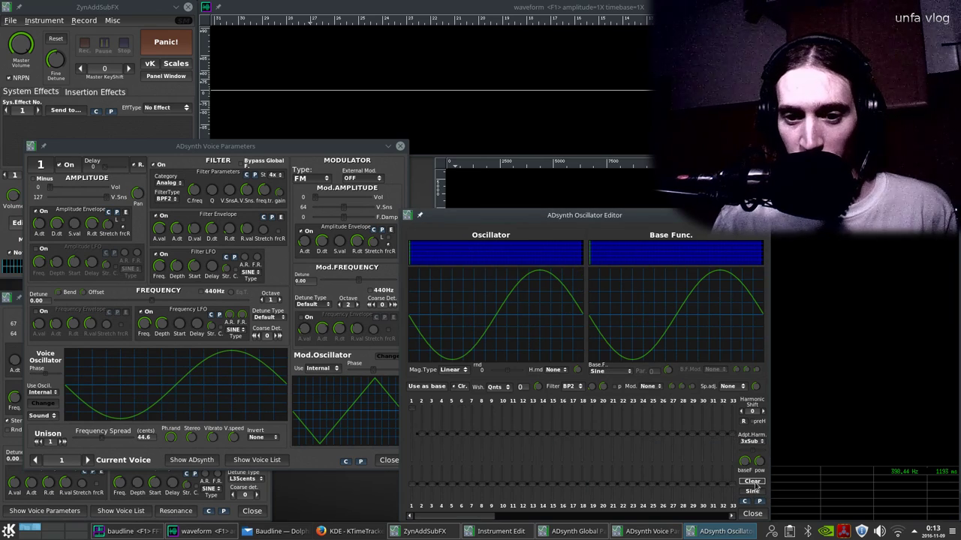
Set adaptive harmonics to OFF and the filter to None in voice 1's oscillator.
{"action": "left_click", "coordinate": [753, 441]}
{"action": "left_click", "coordinate": [751, 404]}
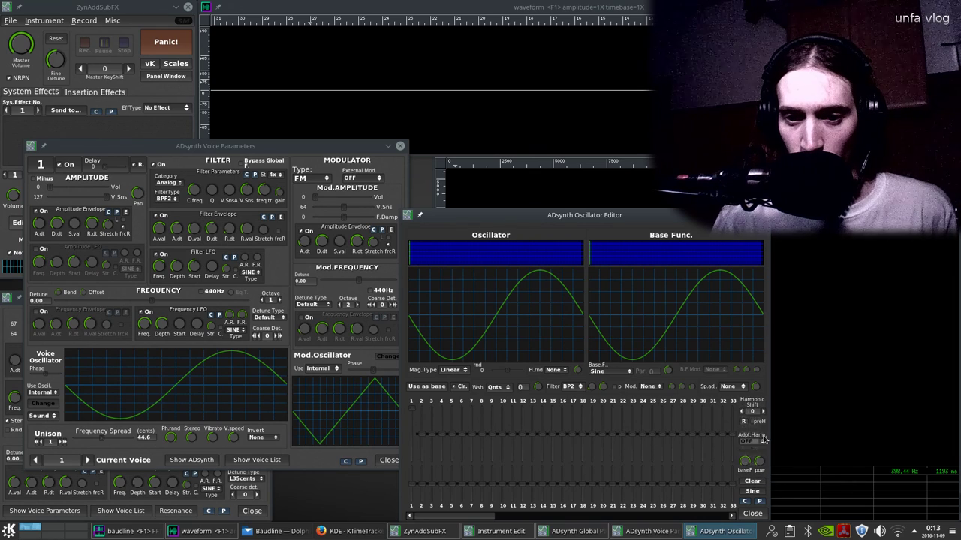
{"action": "left_click", "coordinate": [569, 387]}
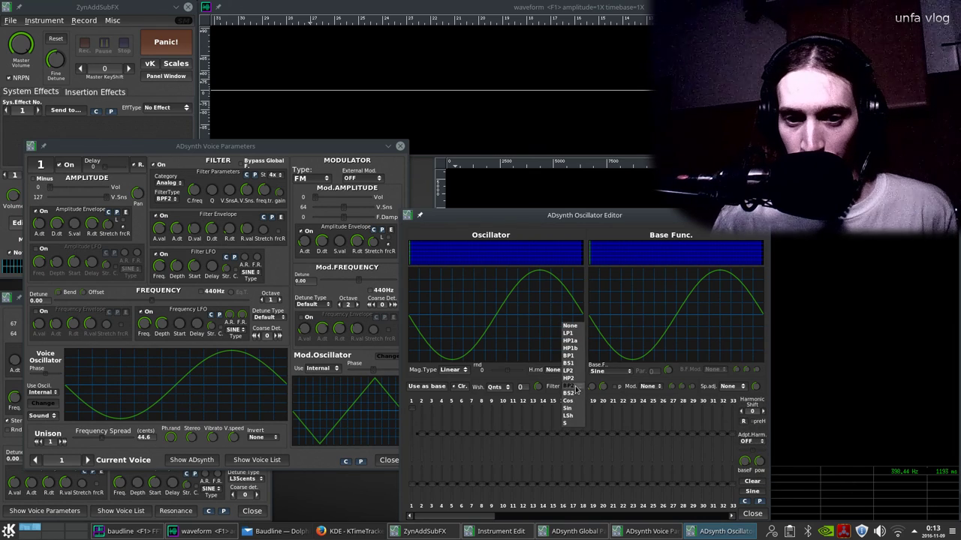
{"action": "left_click", "coordinate": [573, 330]}
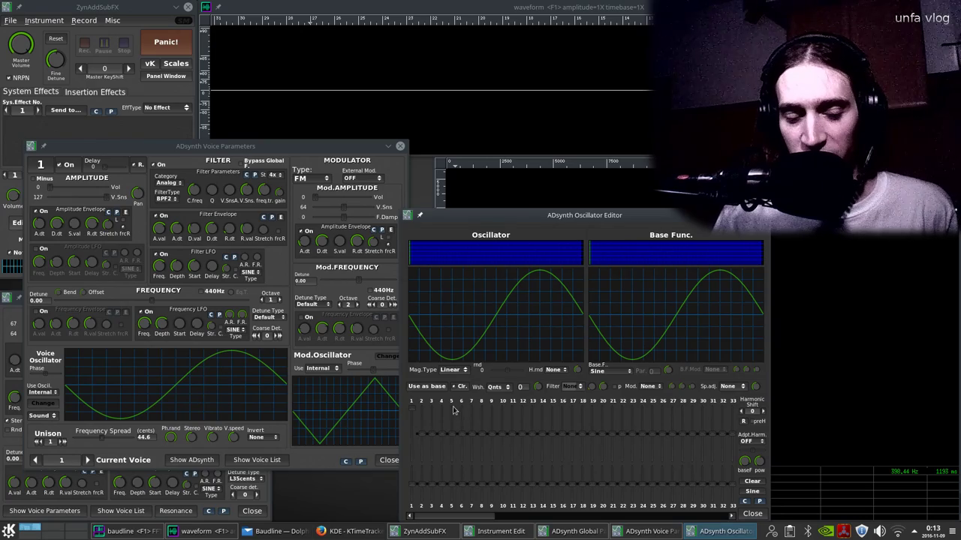
{"action": "key", "text": "Escape"}
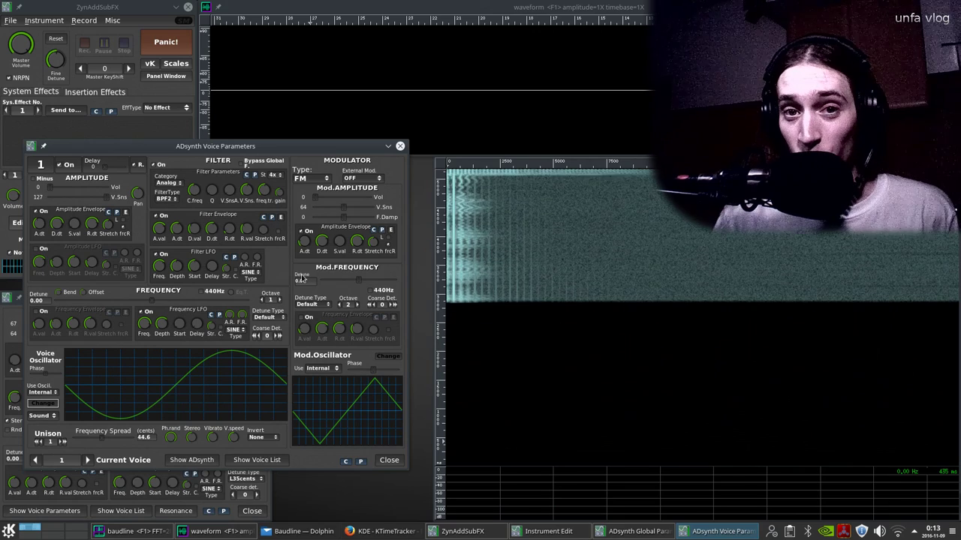
Try a unison size of 3 on voice 1, and return it to 1.
{"action": "left_click", "coordinate": [321, 184]}
{"action": "left_click", "coordinate": [365, 172]}
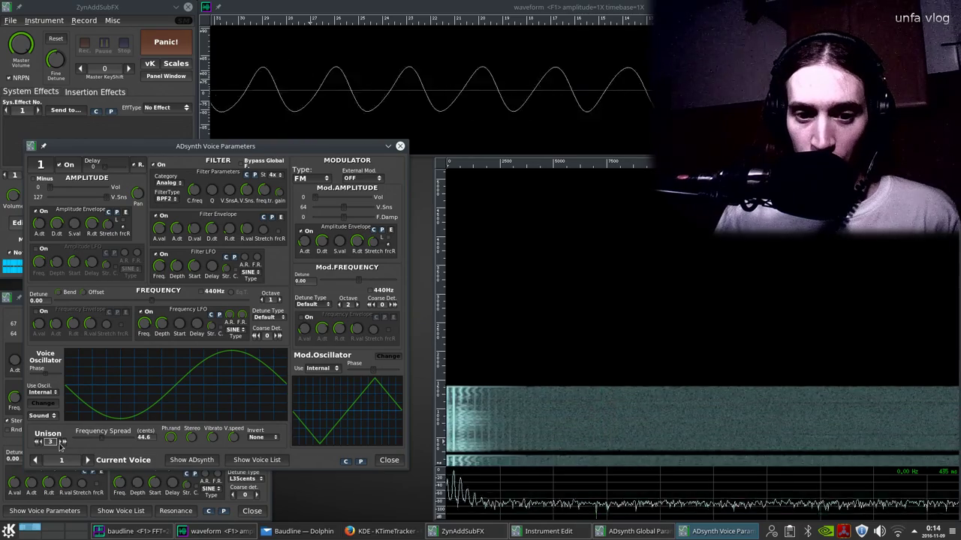
{"action": "double_click", "coordinate": [63, 442]}
{"action": "double_click", "coordinate": [41, 441]}
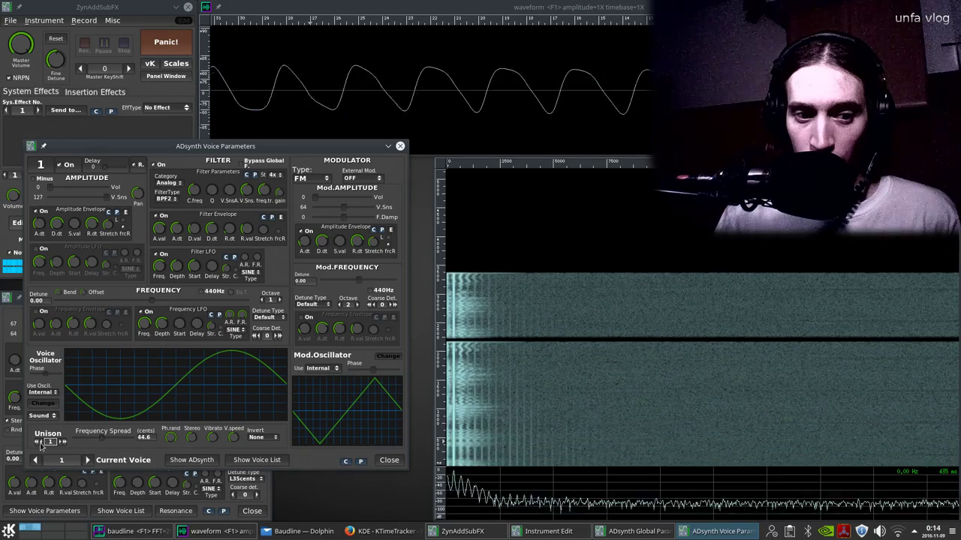
Set voice 3's unison size to 4 with a frequency spread of 134.1 cents, comparing the sound with a size of 1.
{"action": "left_click", "coordinate": [87, 460]}
{"action": "double_click", "coordinate": [87, 459]}
{"action": "left_click", "coordinate": [87, 459]}
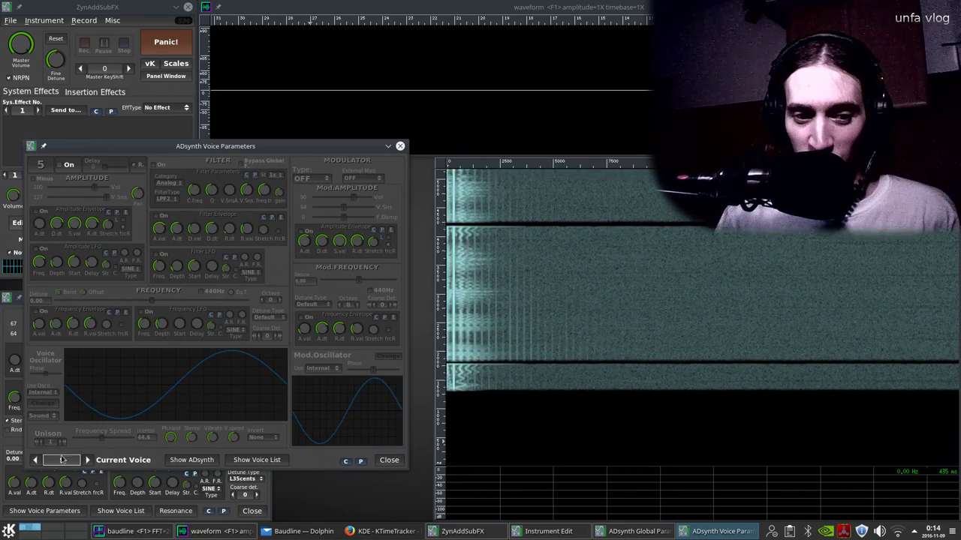
{"action": "double_click", "coordinate": [36, 460]}
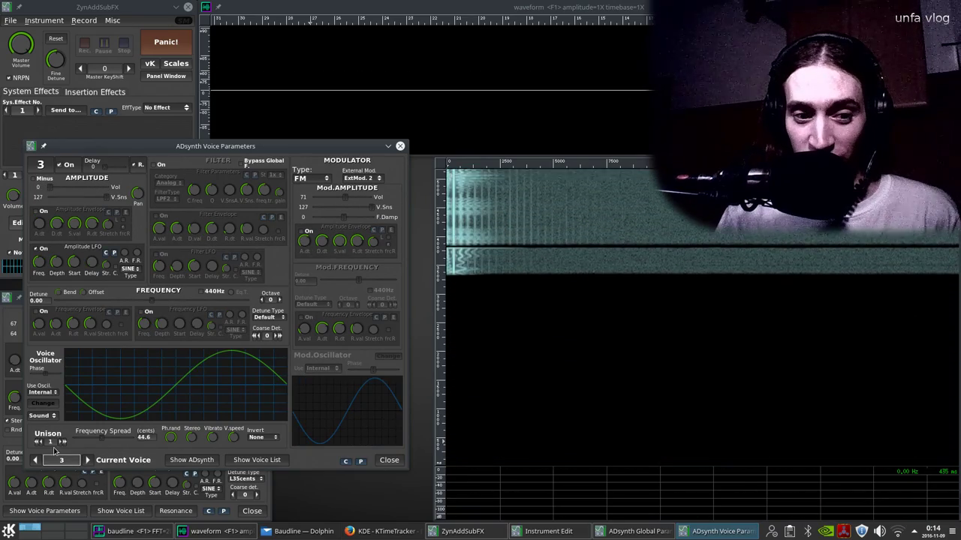
{"action": "triple_click", "coordinate": [63, 443]}
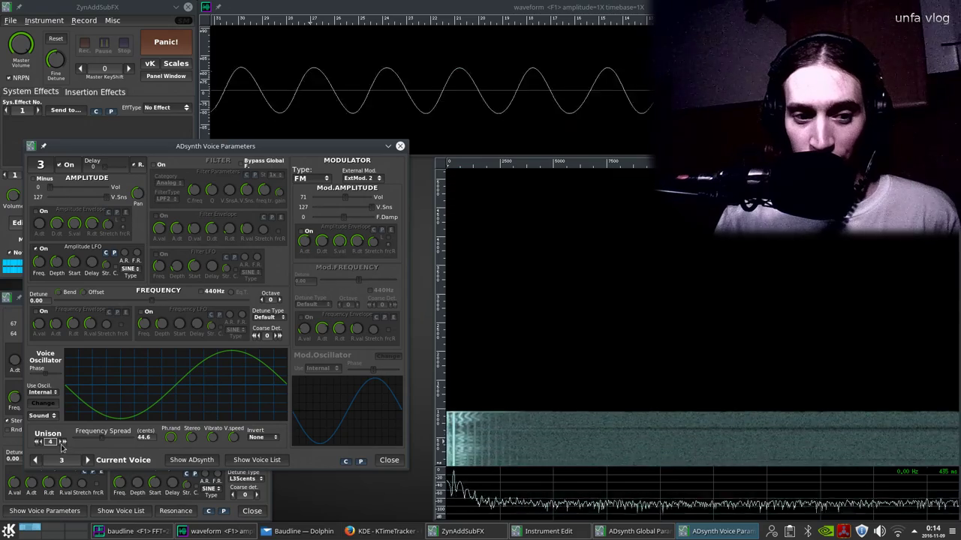
{"action": "scroll", "coordinate": [118, 444], "scroll_direction": "up", "scroll_amount": 5}
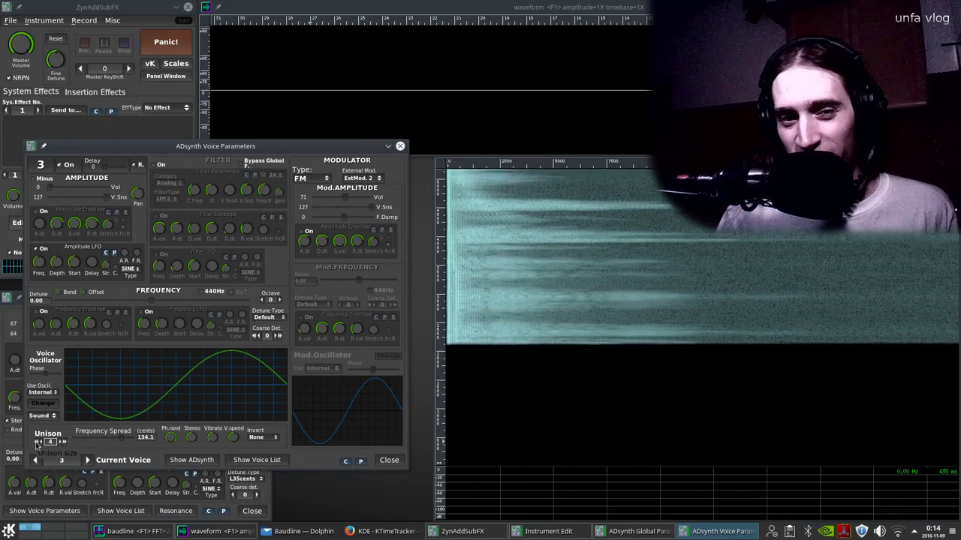
{"action": "left_click", "coordinate": [38, 442]}
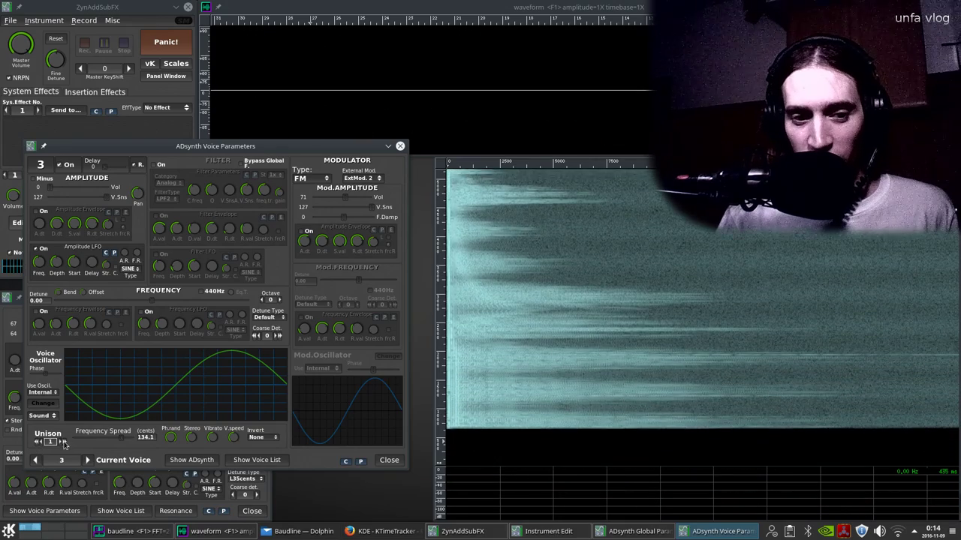
{"action": "left_click", "coordinate": [64, 443]}
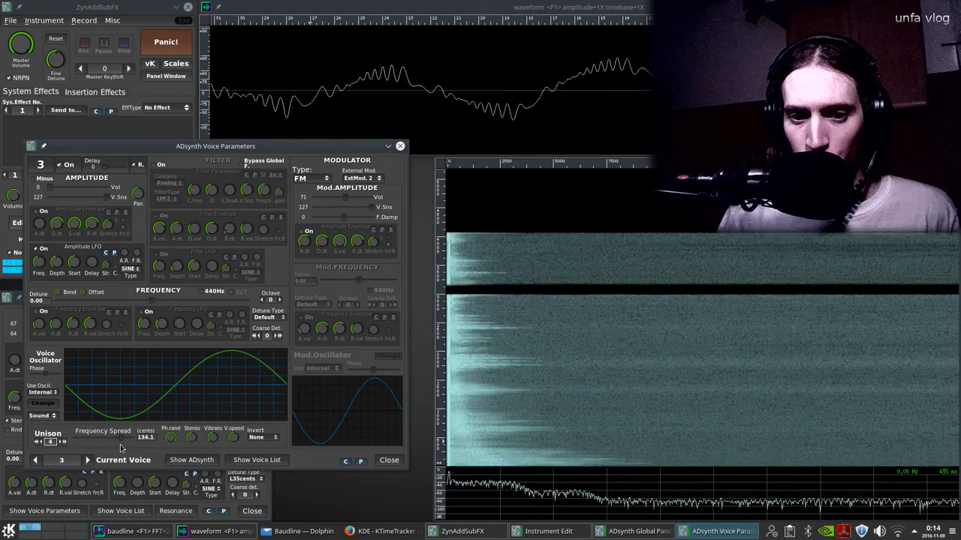
Set voice 2's unison size to 4 with a frequency spread of 200.0 cents.
{"action": "left_click", "coordinate": [35, 461]}
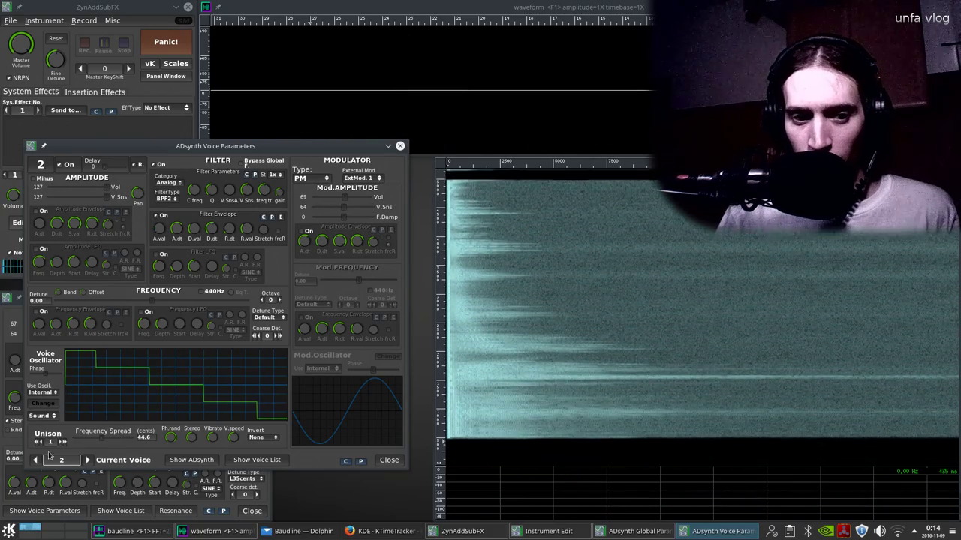
{"action": "left_click", "coordinate": [62, 443]}
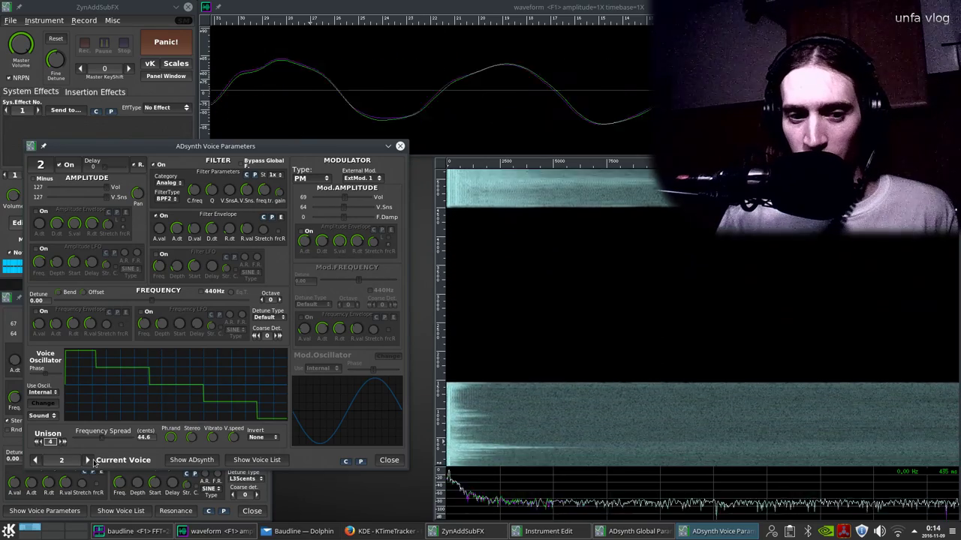
{"action": "left_click_drag", "start_coordinate": [104, 446], "coordinate": [147, 447]}
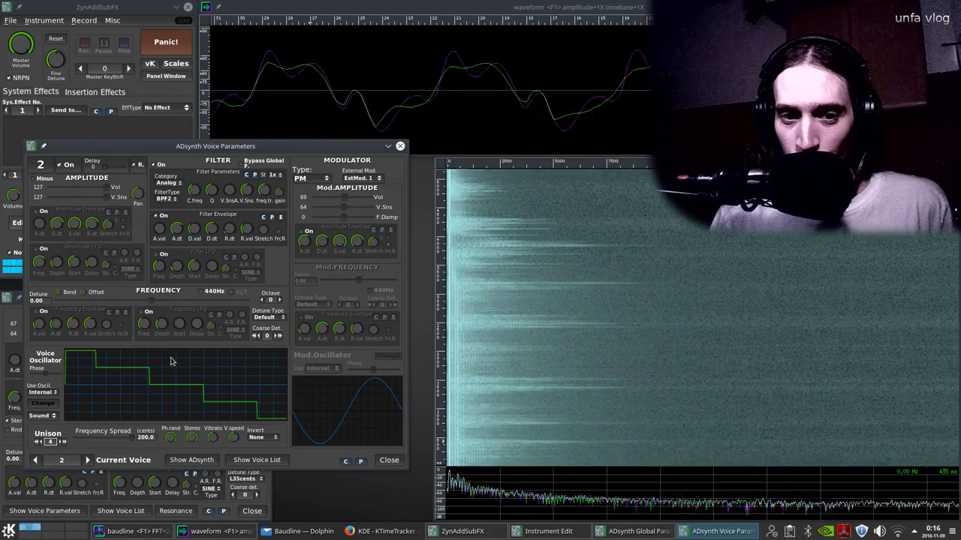
Raise voice 2's modulator amplitude volume to 107 and enable its filter LFO.
{"action": "left_click", "coordinate": [36, 460]}
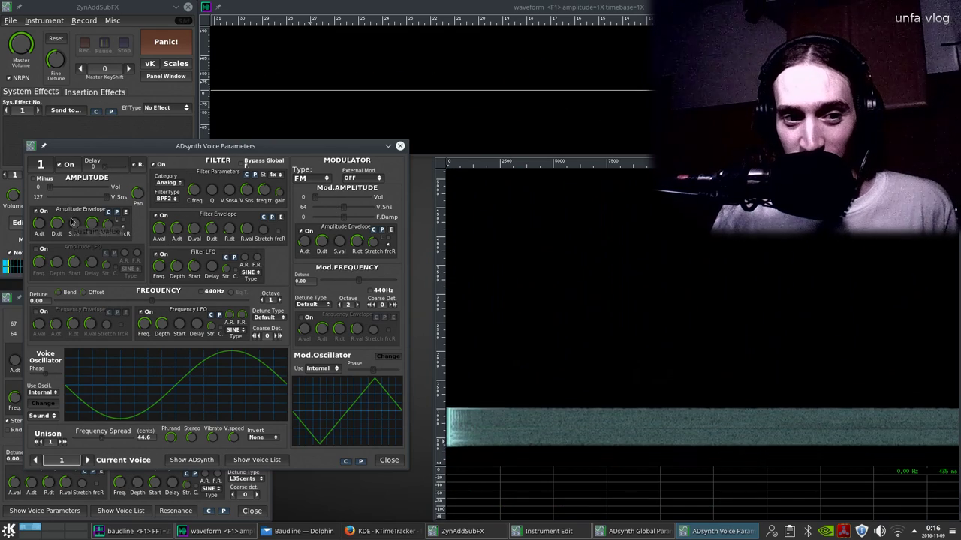
{"action": "left_click", "coordinate": [87, 460]}
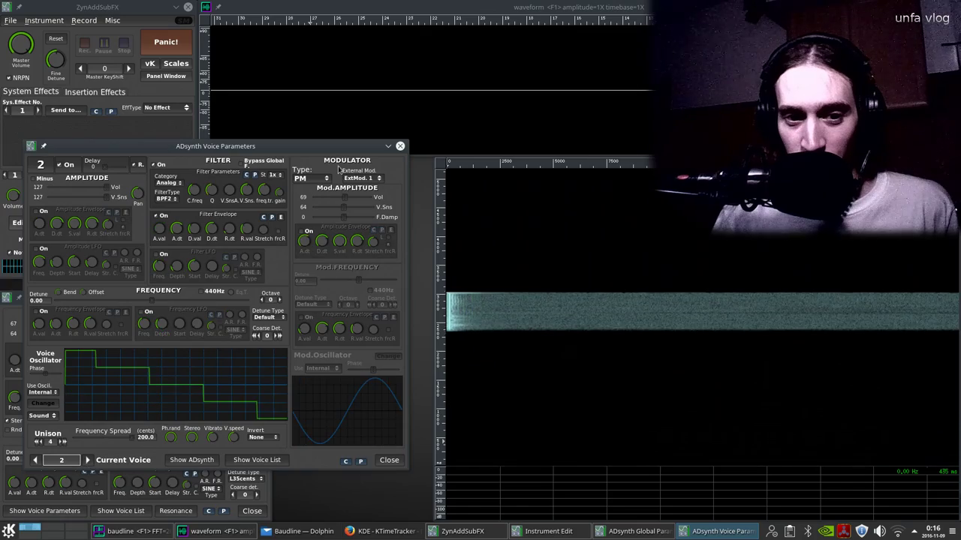
{"action": "left_click_drag", "start_coordinate": [359, 195], "coordinate": [361, 195]}
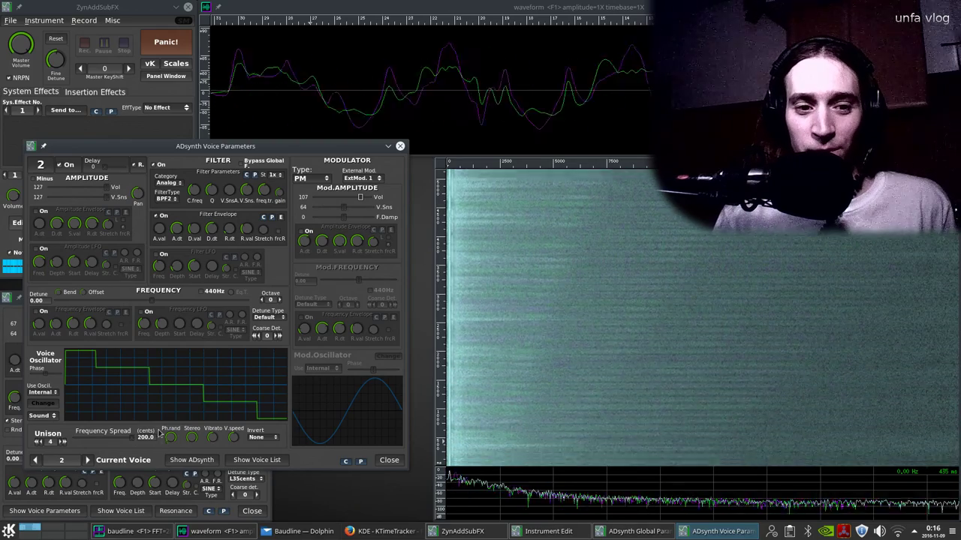
{"action": "left_click", "coordinate": [163, 256]}
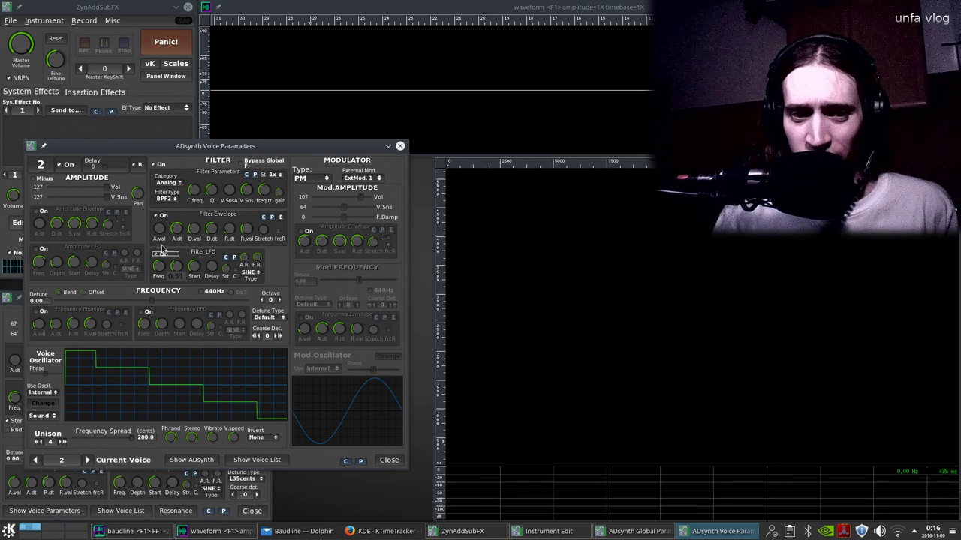
Enable voice 3's frequency LFO.
{"action": "left_click", "coordinate": [87, 460]}
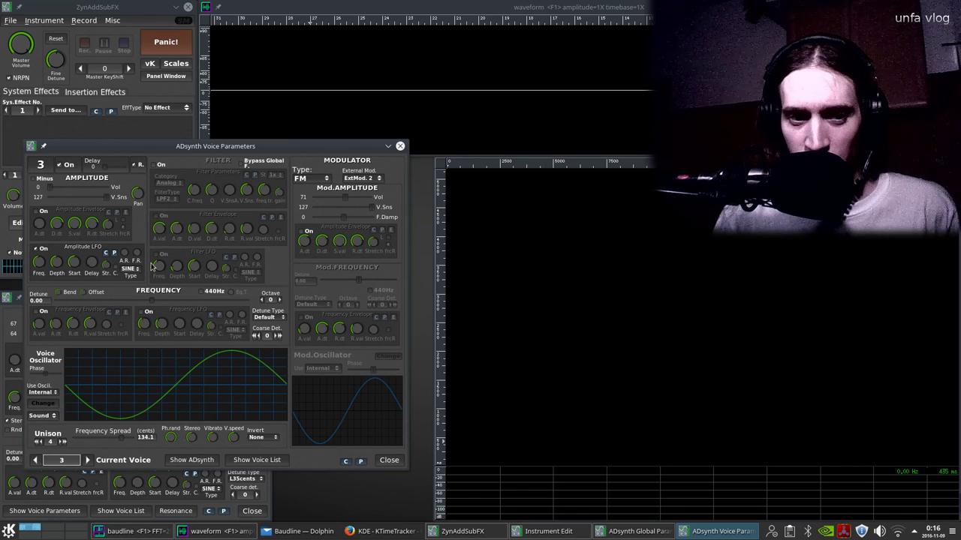
{"action": "left_click", "coordinate": [152, 313]}
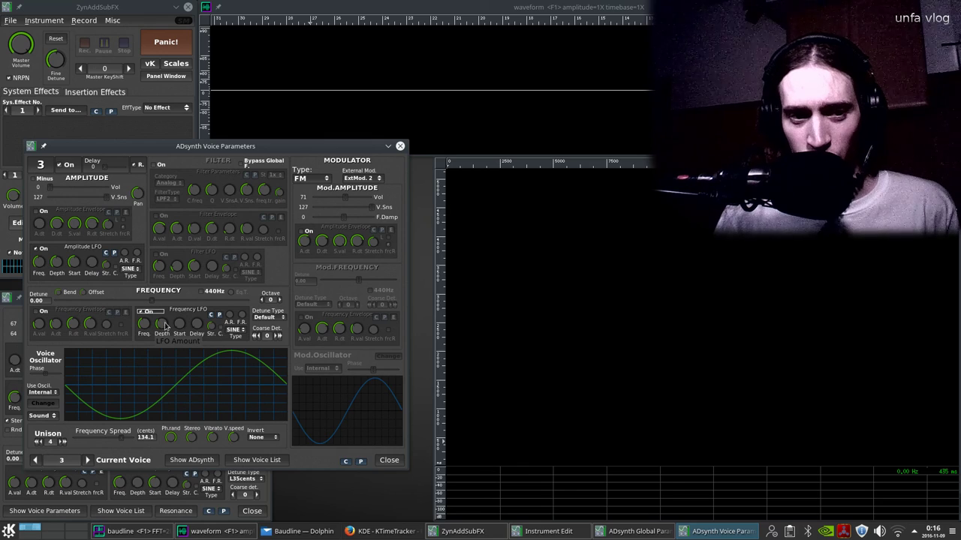
Adjust the depth of voice 3's frequency LFO.
{"action": "left_click_drag", "start_coordinate": [165, 324], "coordinate": [164, 317]}
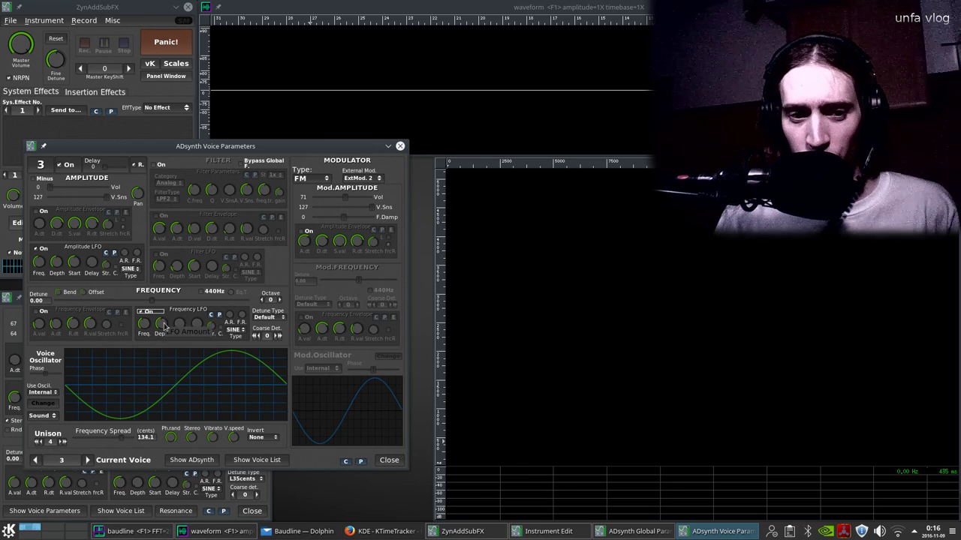
{"action": "left_click", "coordinate": [148, 313]}
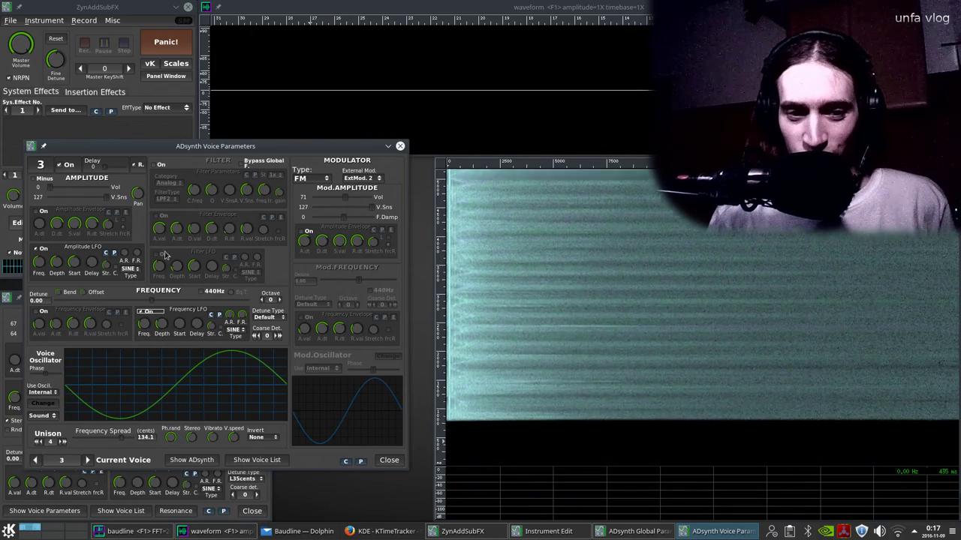
Review the settings of voice 2 and voice 1, and close the ADsynth voice parameters.
{"action": "left_click", "coordinate": [35, 460]}
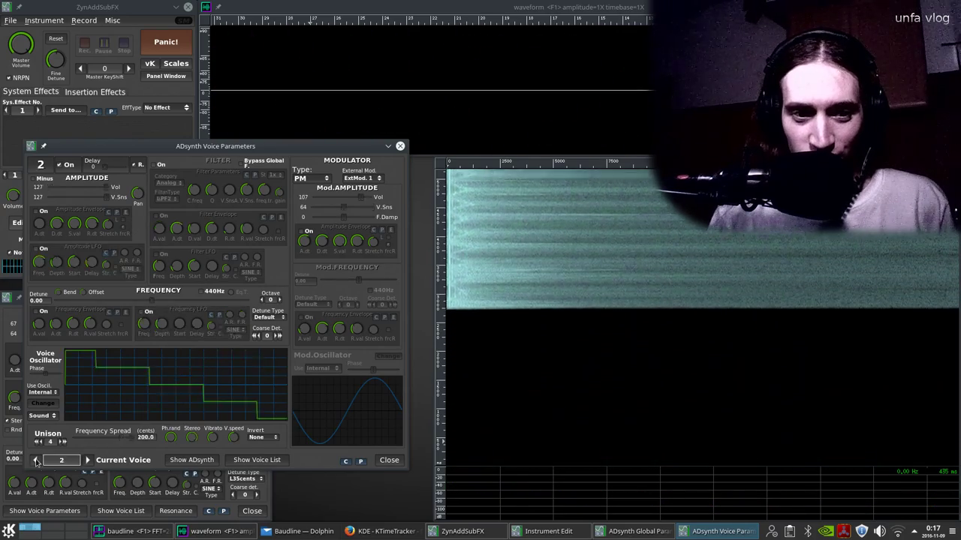
{"action": "left_click", "coordinate": [35, 460]}
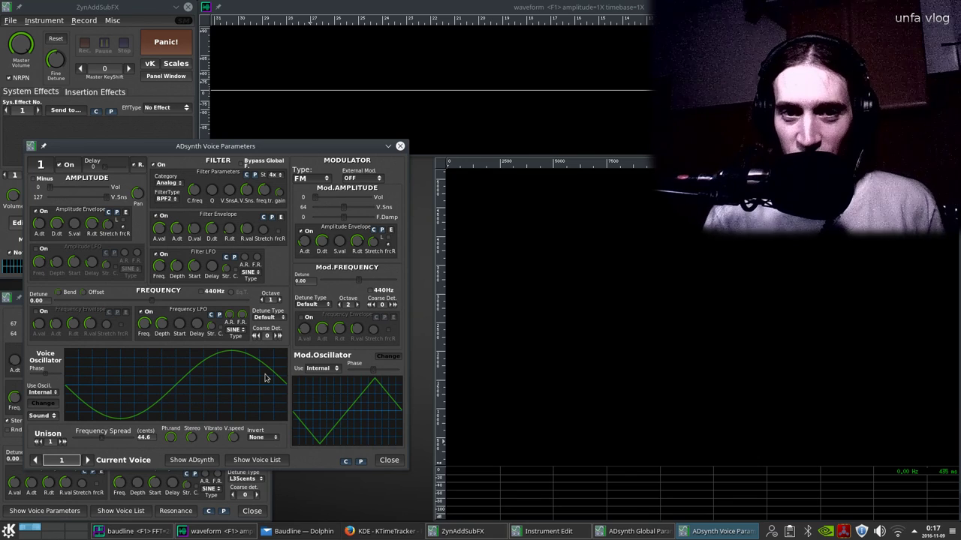
{"action": "left_click", "coordinate": [386, 463]}
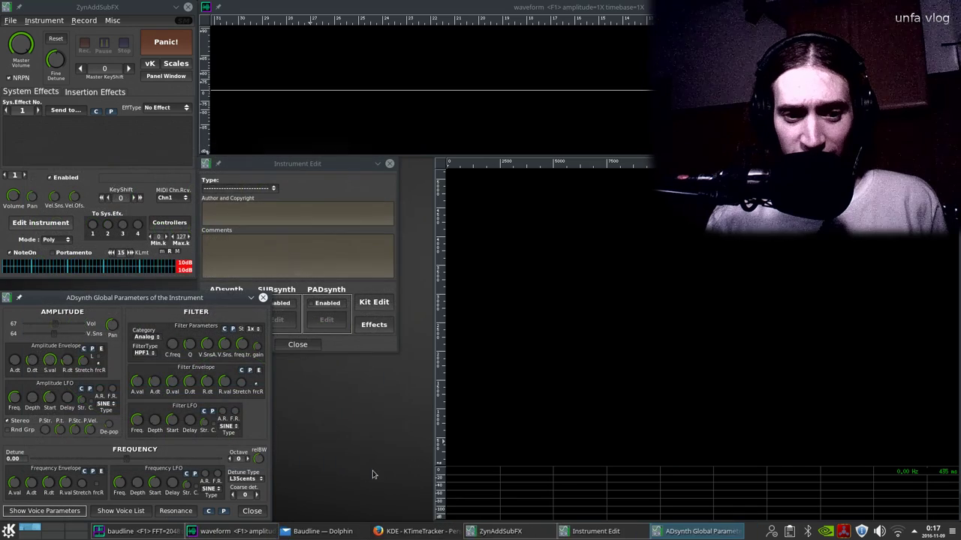
Reset the part's clipped level meter and close the Instrument Edit window.
{"action": "left_click", "coordinate": [327, 344]}
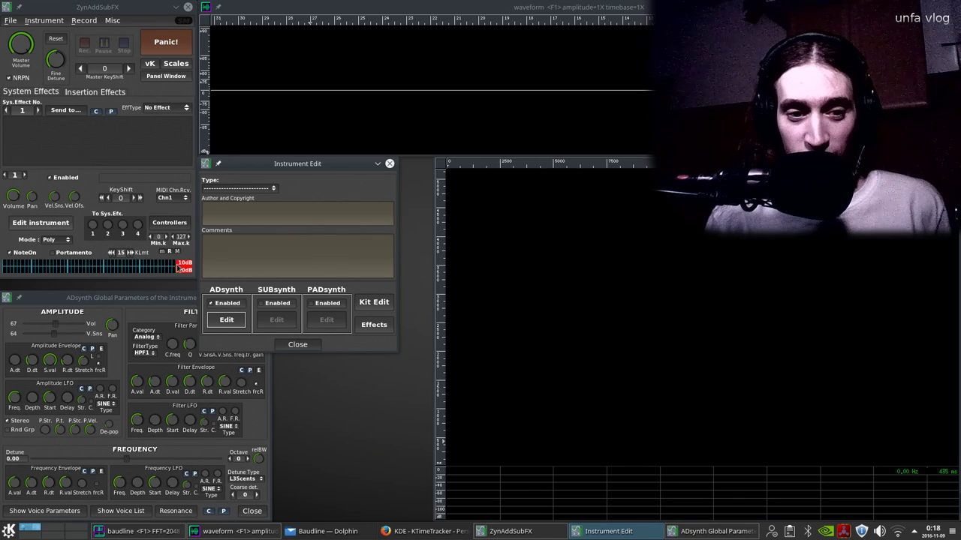
{"action": "left_click", "coordinate": [180, 267]}
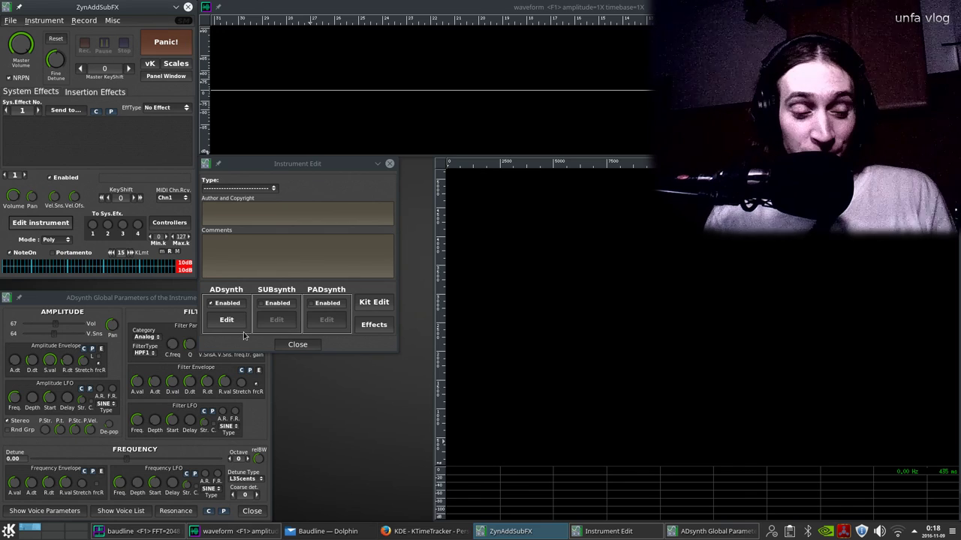
{"action": "left_click", "coordinate": [298, 345]}
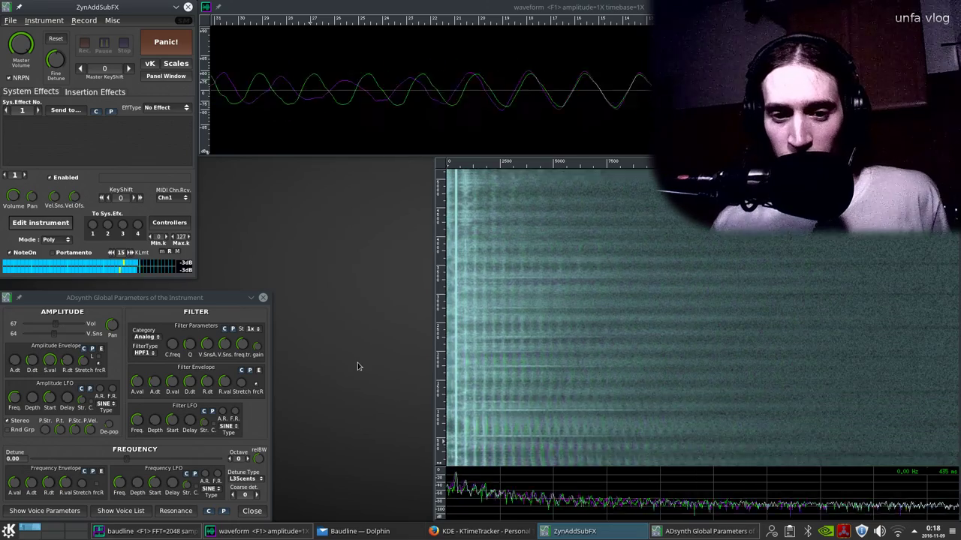
Add a Reverb insertion effect on Part 1 and adjust its low-pass filter.
{"action": "left_click", "coordinate": [73, 96]}
{"action": "left_click", "coordinate": [68, 110]}
{"action": "left_click", "coordinate": [64, 124]}
{"action": "left_click", "coordinate": [165, 107]}
{"action": "left_click", "coordinate": [160, 116]}
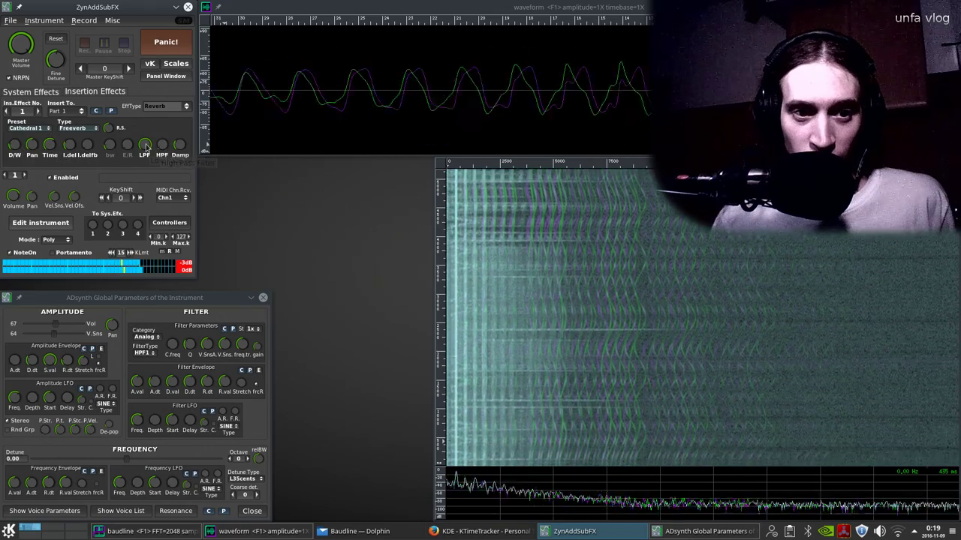
{"action": "left_click_drag", "start_coordinate": [145, 144], "coordinate": [156, 167]}
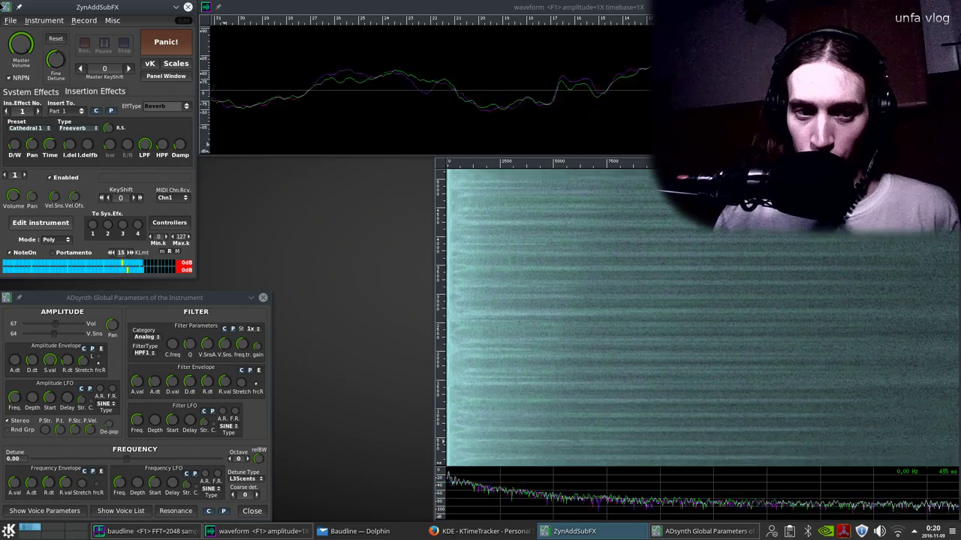
{"action": "mouse_move", "coordinate": [2, 5]}
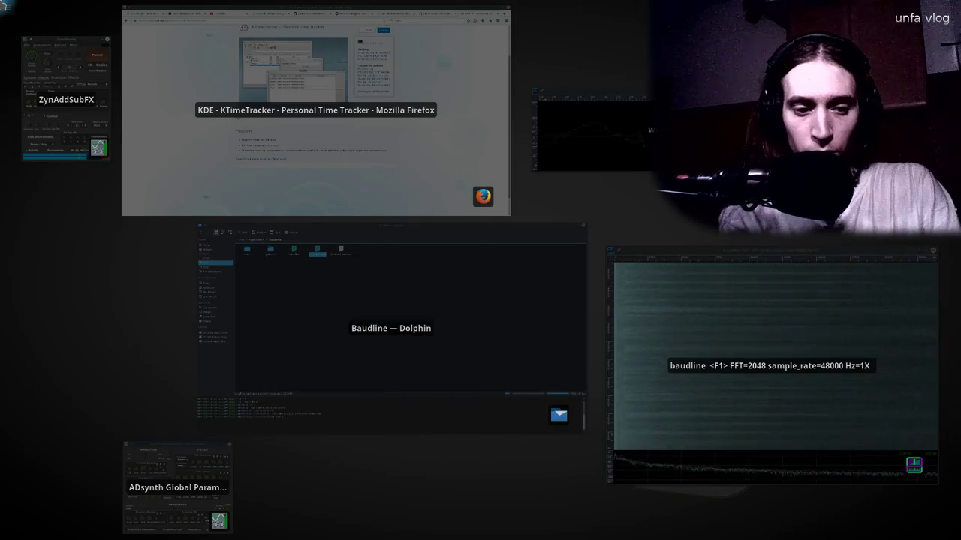
{"action": "left_click", "coordinate": [3, 6]}
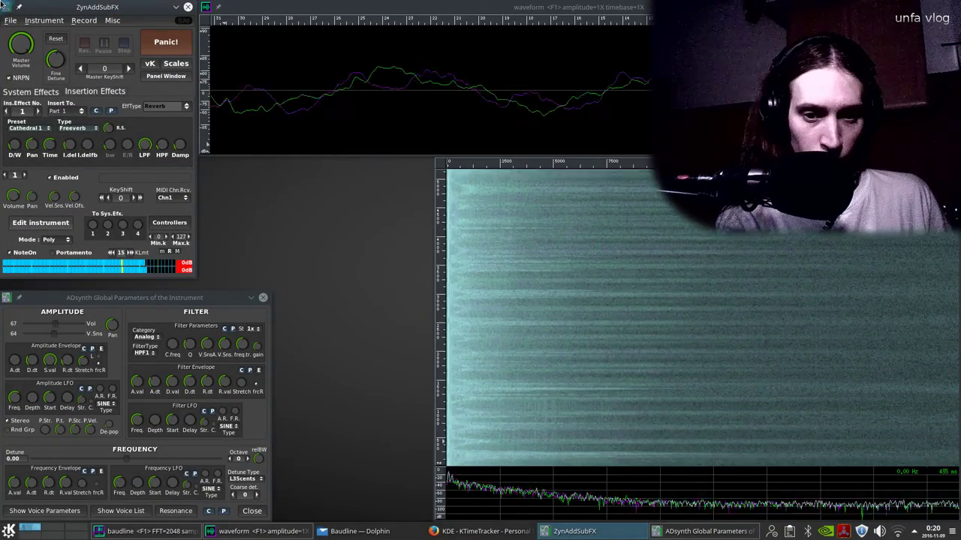